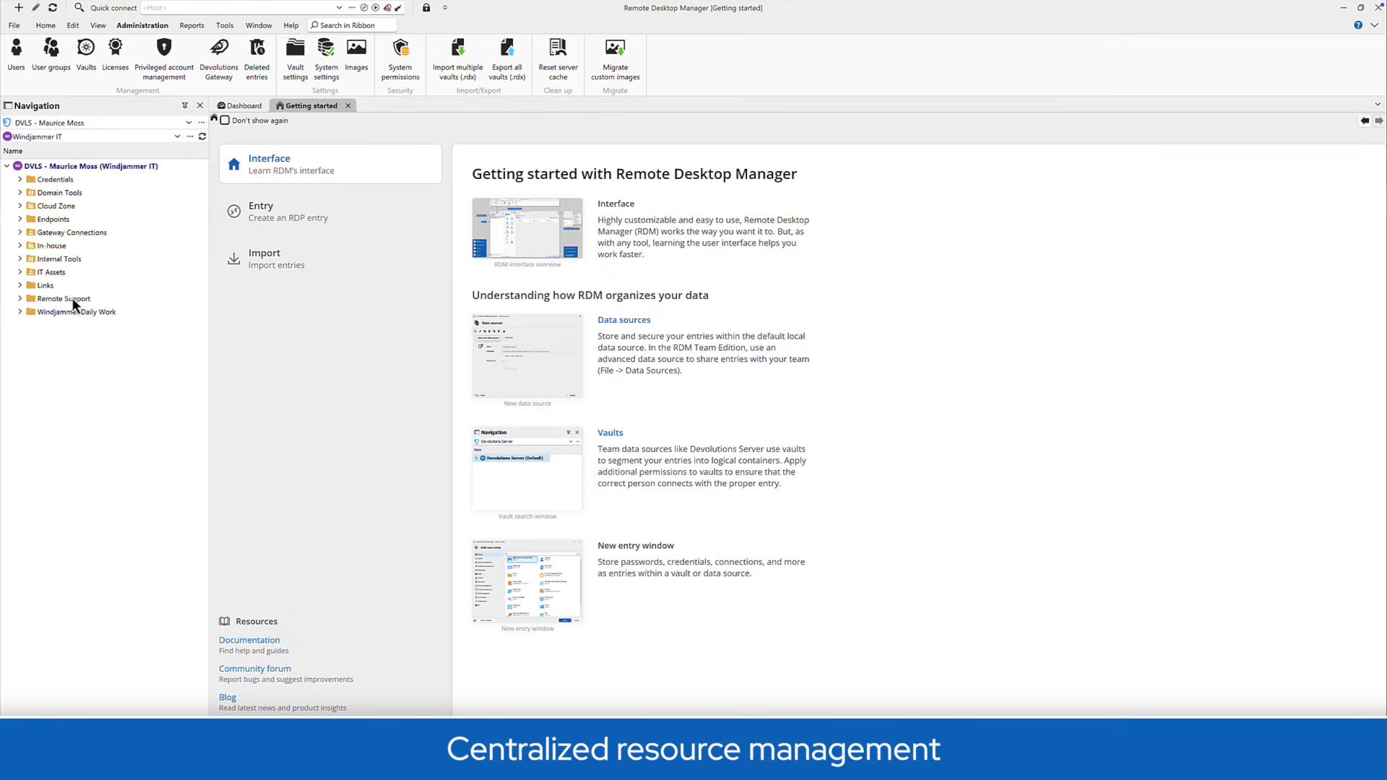
- Expand the Credentials, Internal Tools and Windjammer Daily Work folders and list the data sources
{"action": "left_click", "coordinate": [20, 180]}
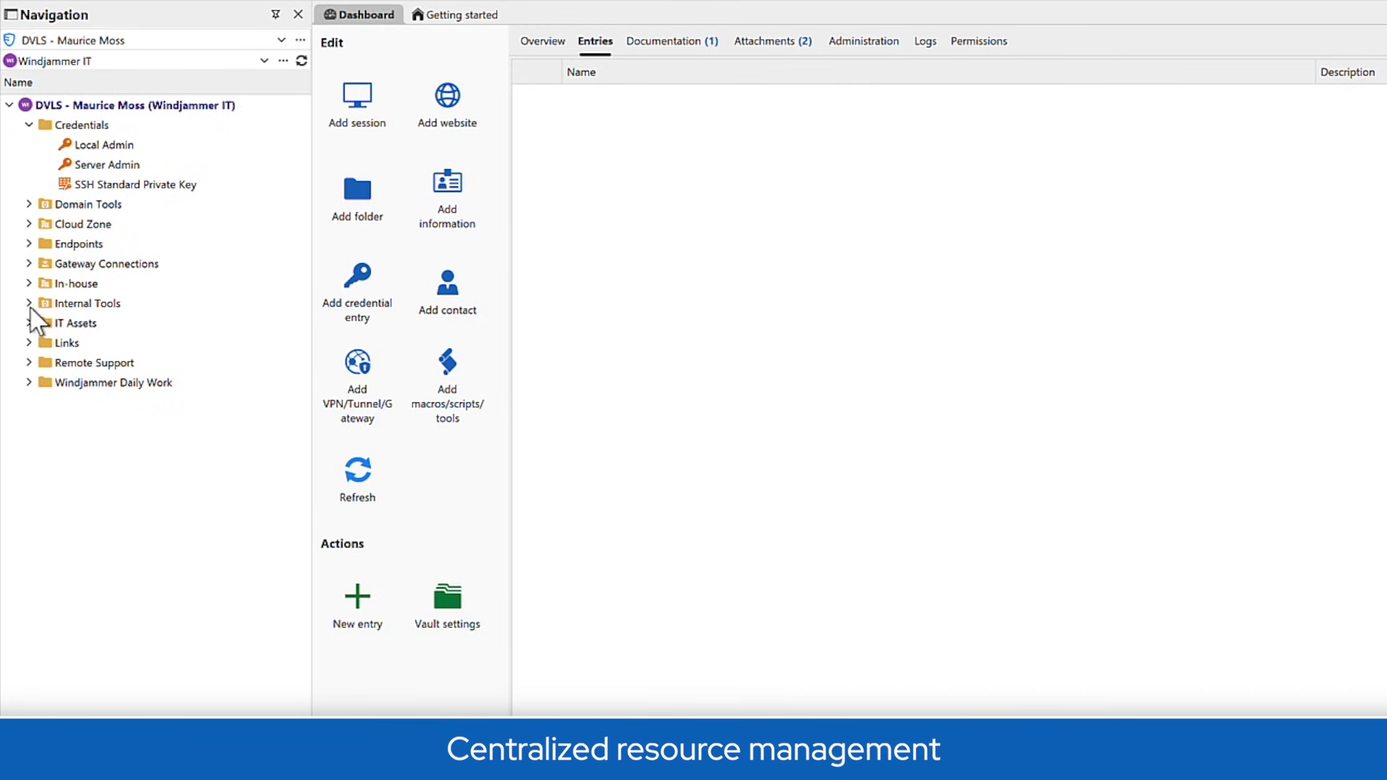
{"action": "left_click", "coordinate": [29, 303]}
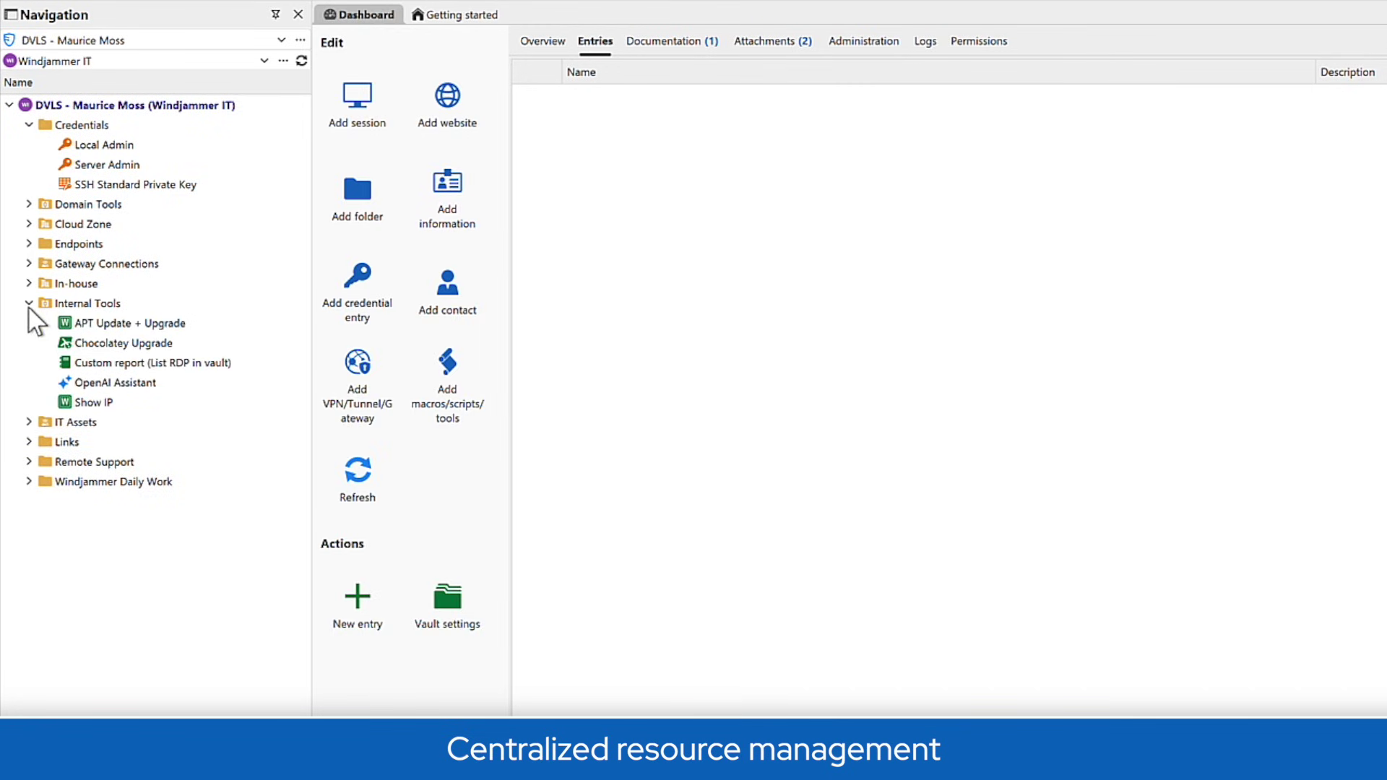
{"action": "left_click", "coordinate": [29, 481]}
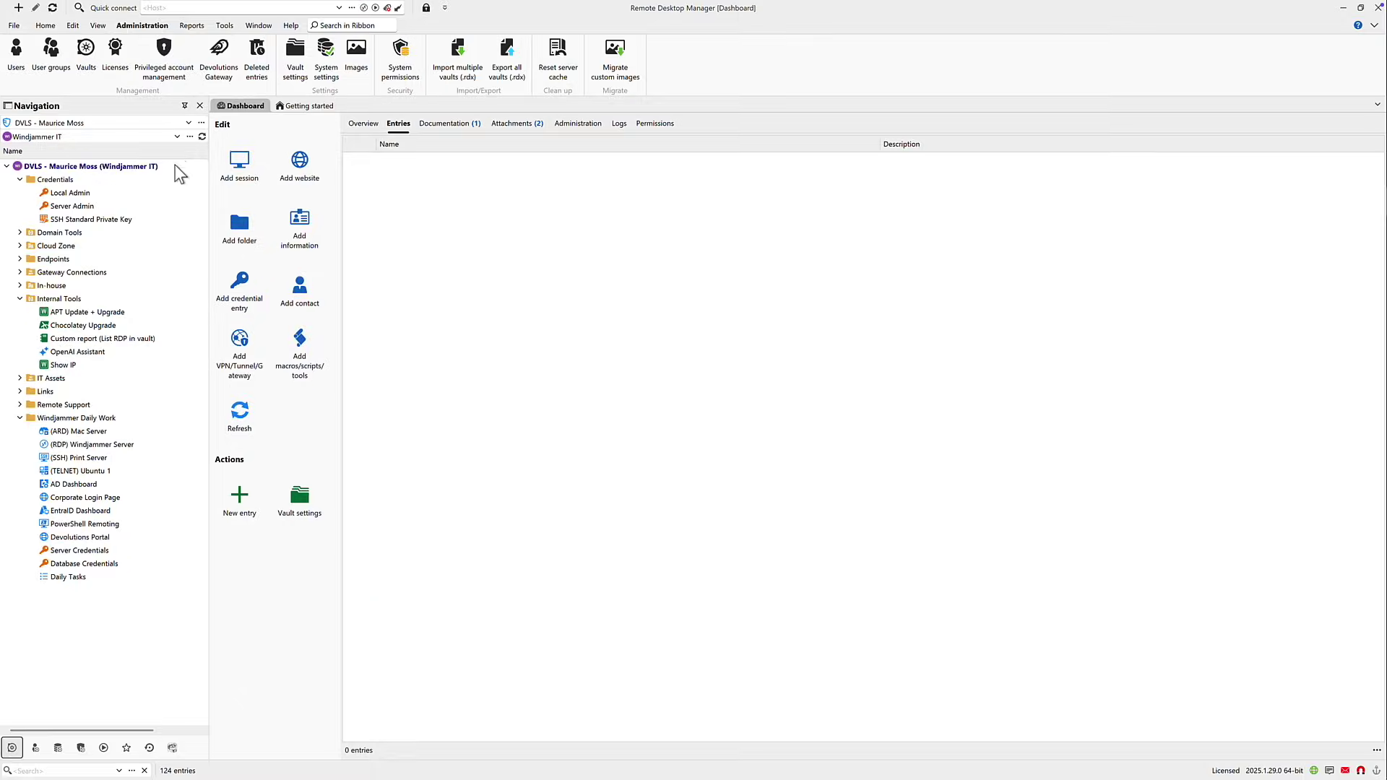
{"action": "left_click", "coordinate": [201, 122]}
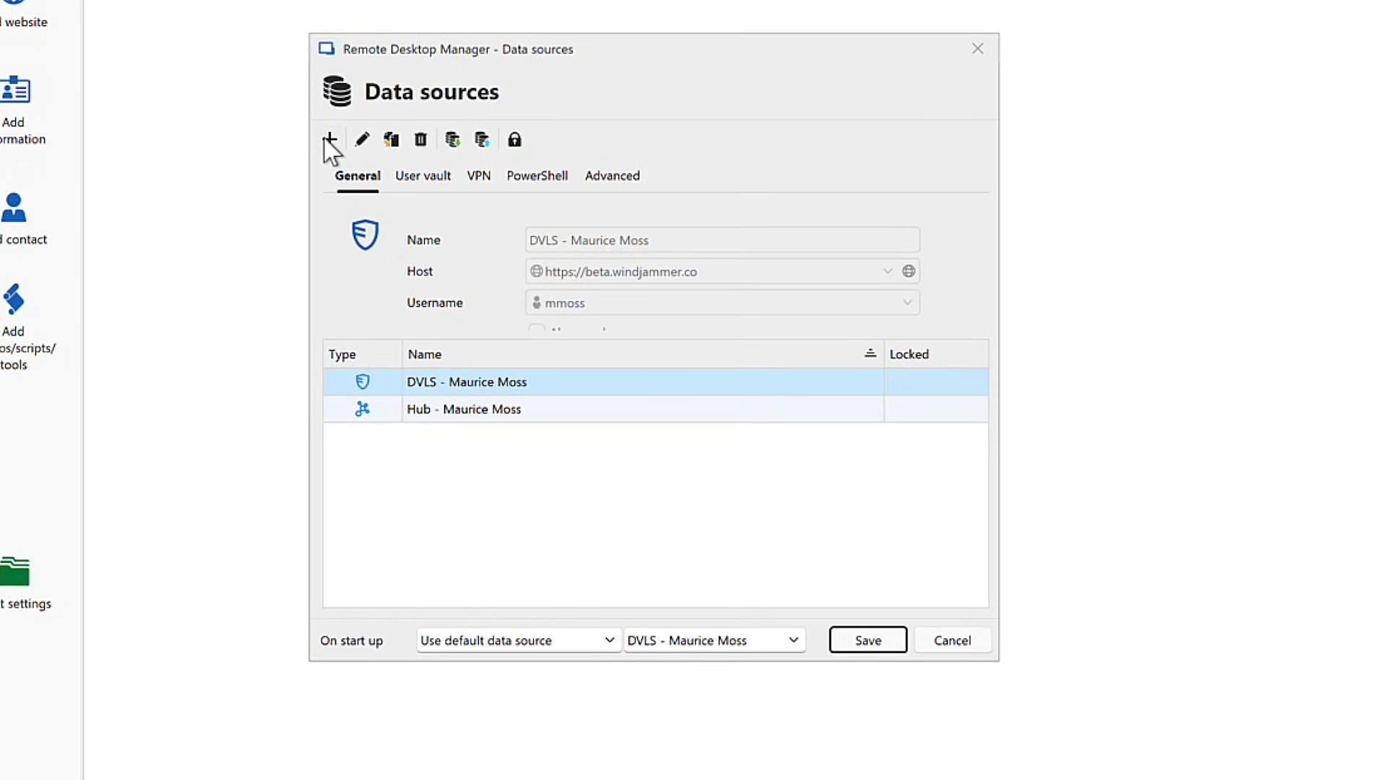
- Preview the XML, SQLite, Hub Personal, Devolutions Server and Hub Business data source types
{"action": "left_click", "coordinate": [326, 141]}
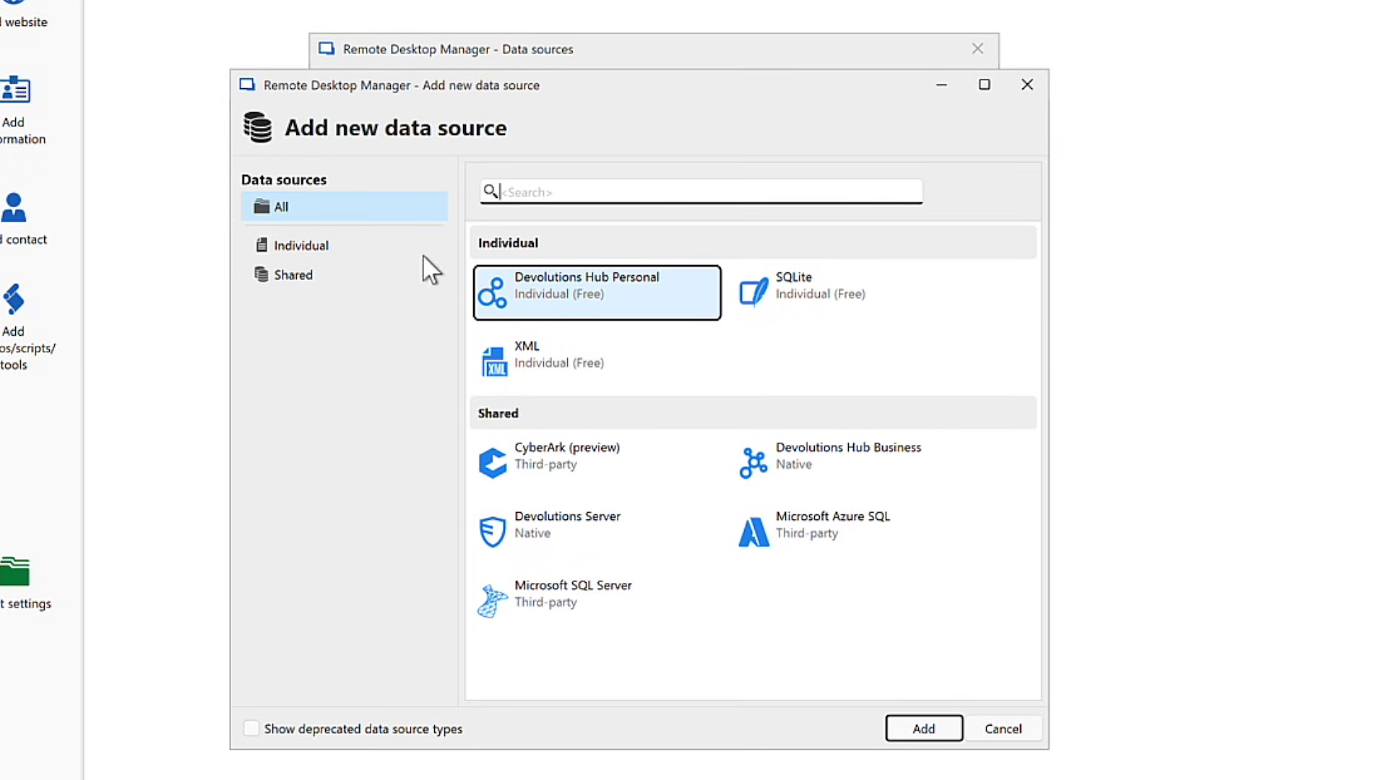
{"action": "left_click", "coordinate": [538, 368]}
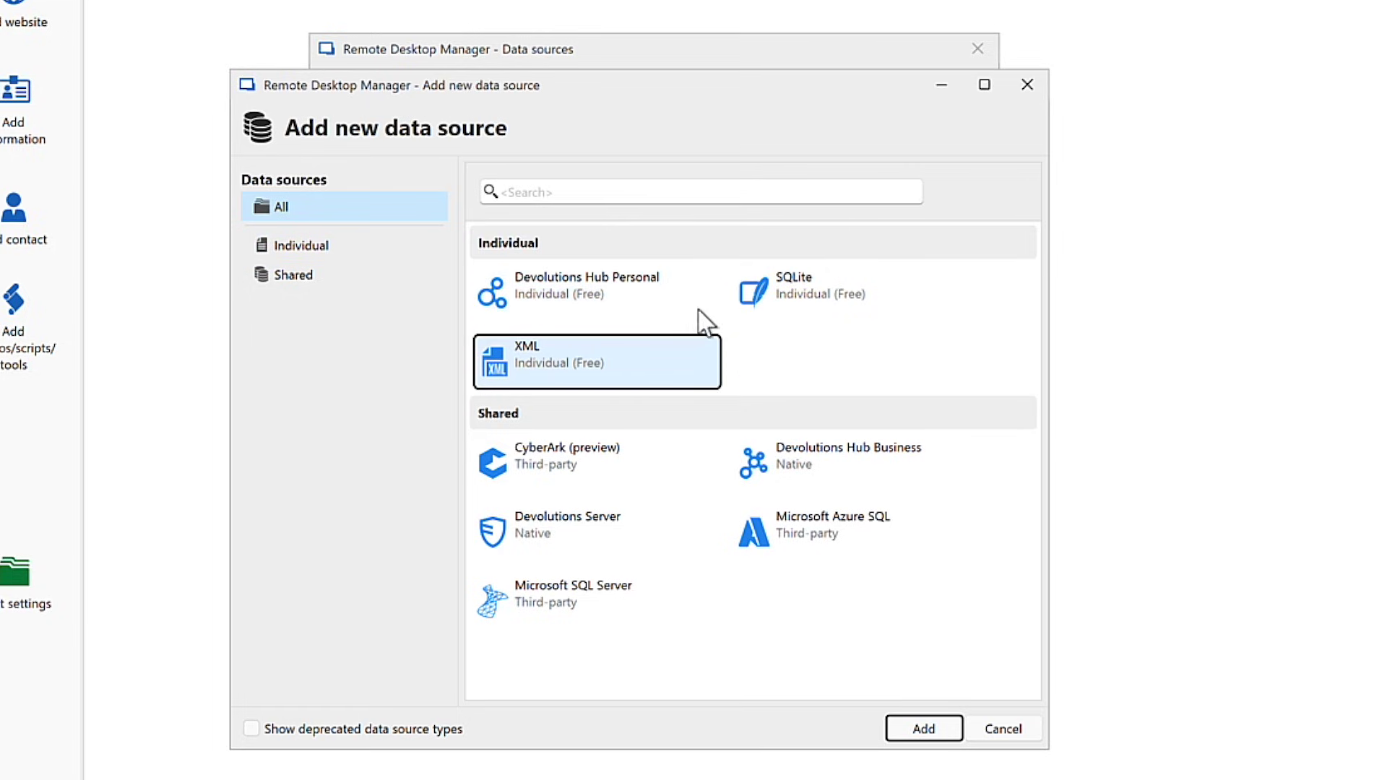
{"action": "left_click", "coordinate": [777, 302]}
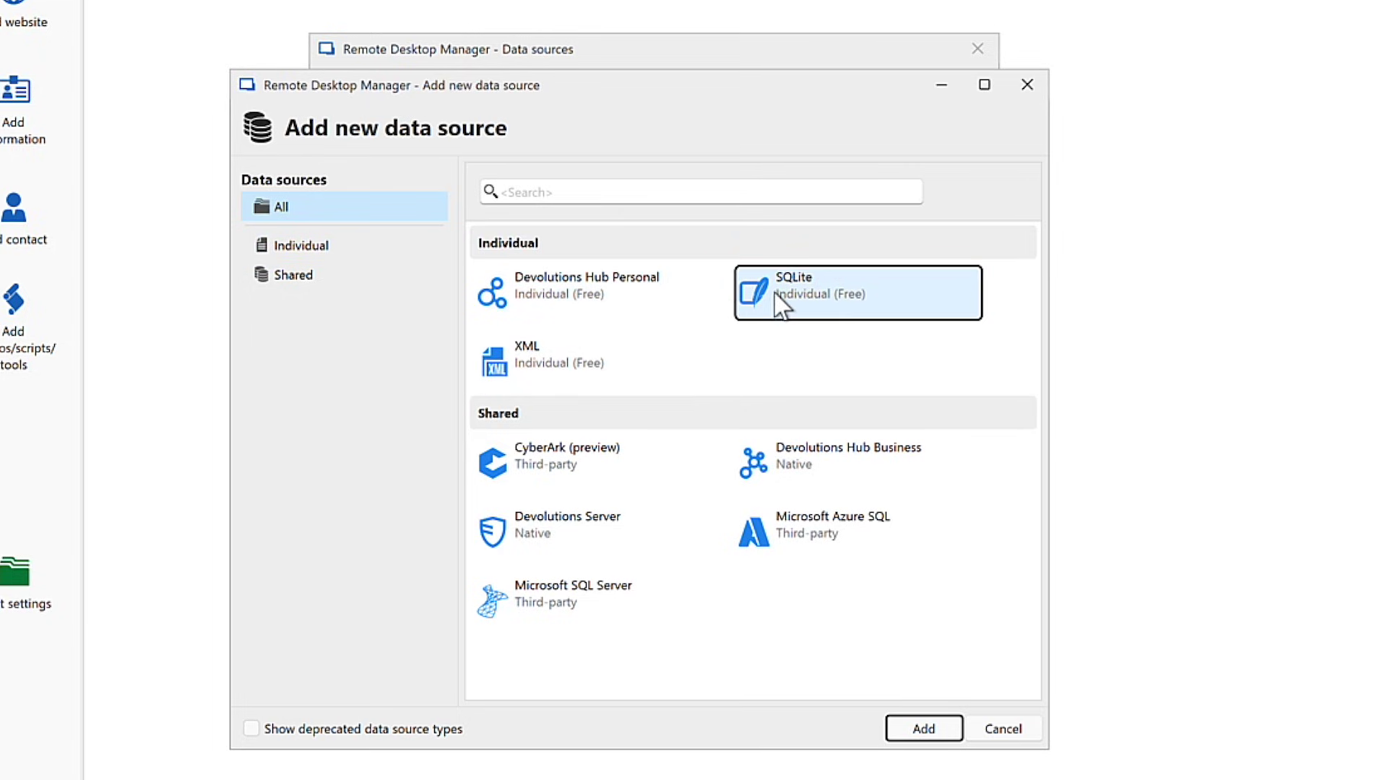
{"action": "left_click", "coordinate": [638, 318]}
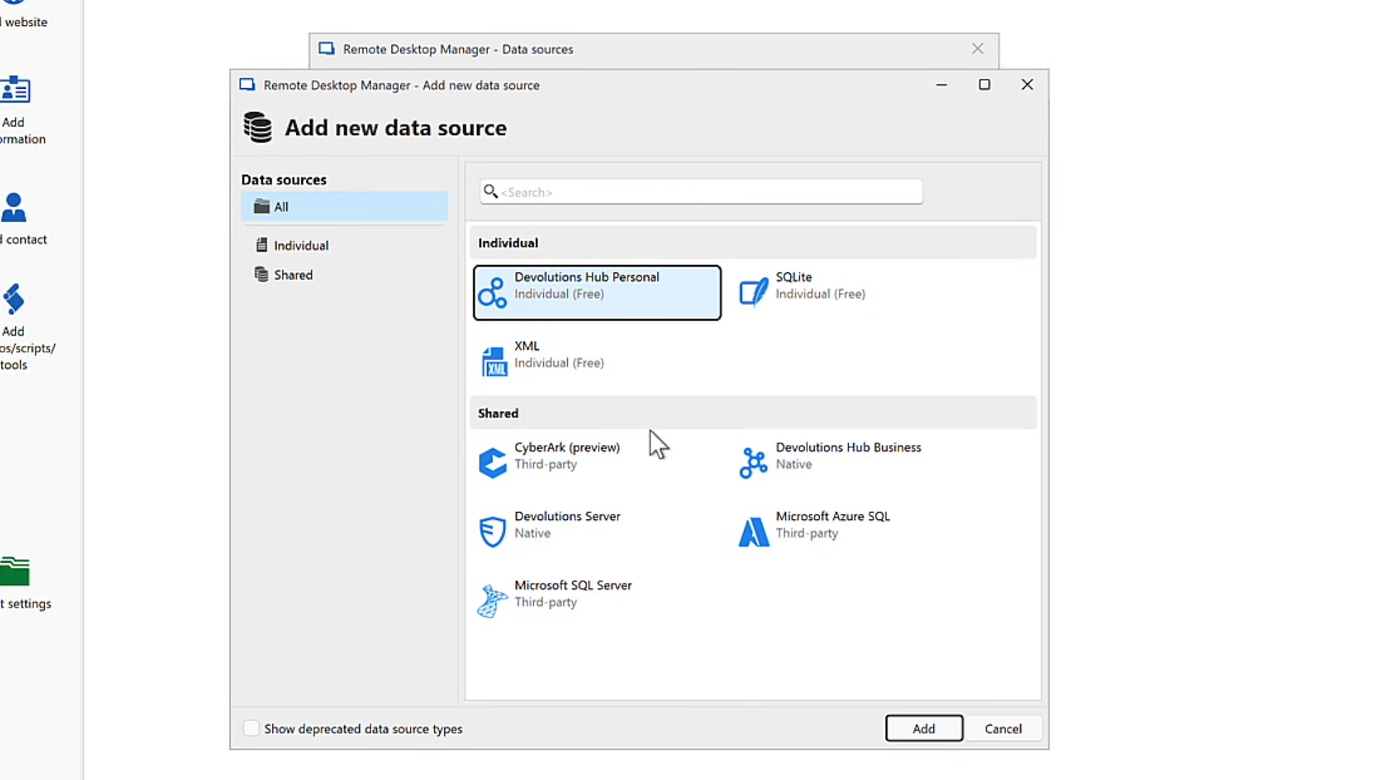
{"action": "left_click", "coordinate": [652, 544]}
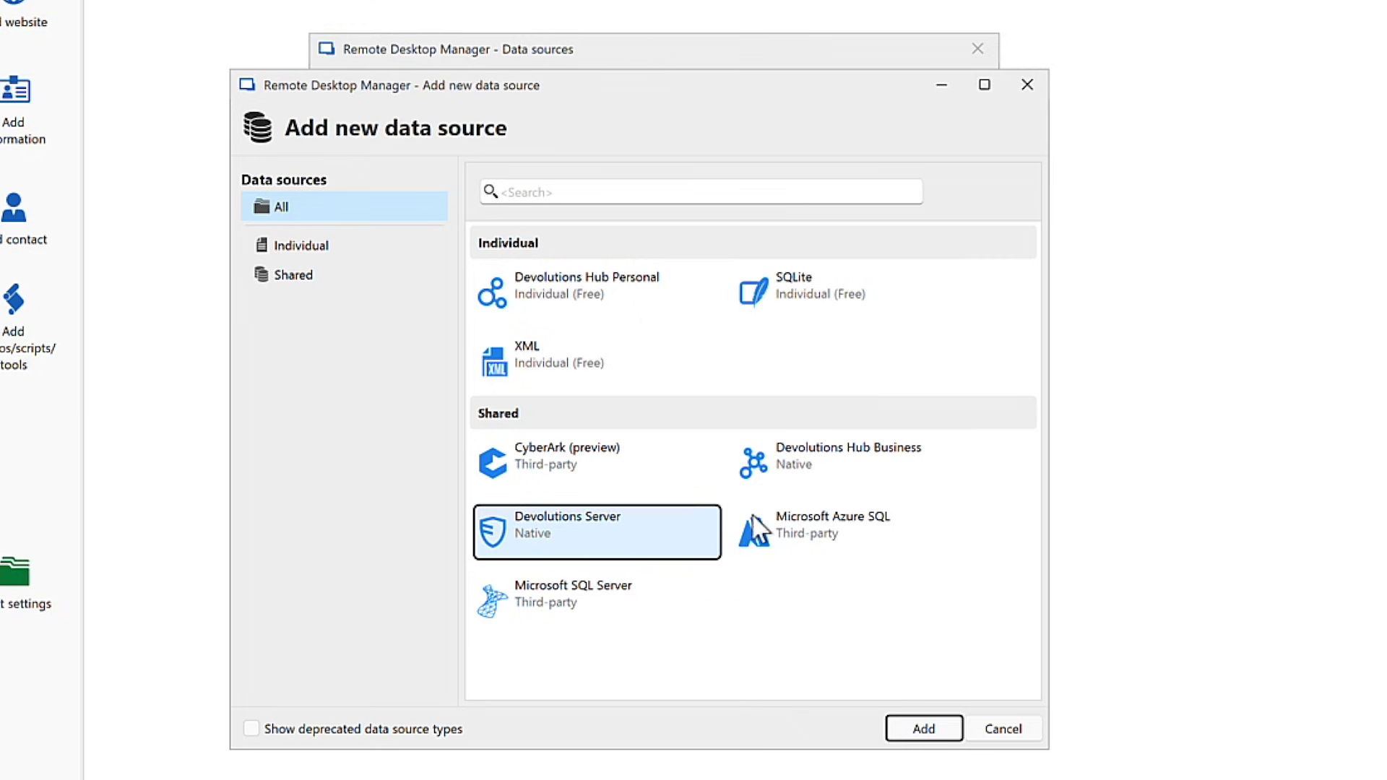
{"action": "left_click", "coordinate": [856, 482]}
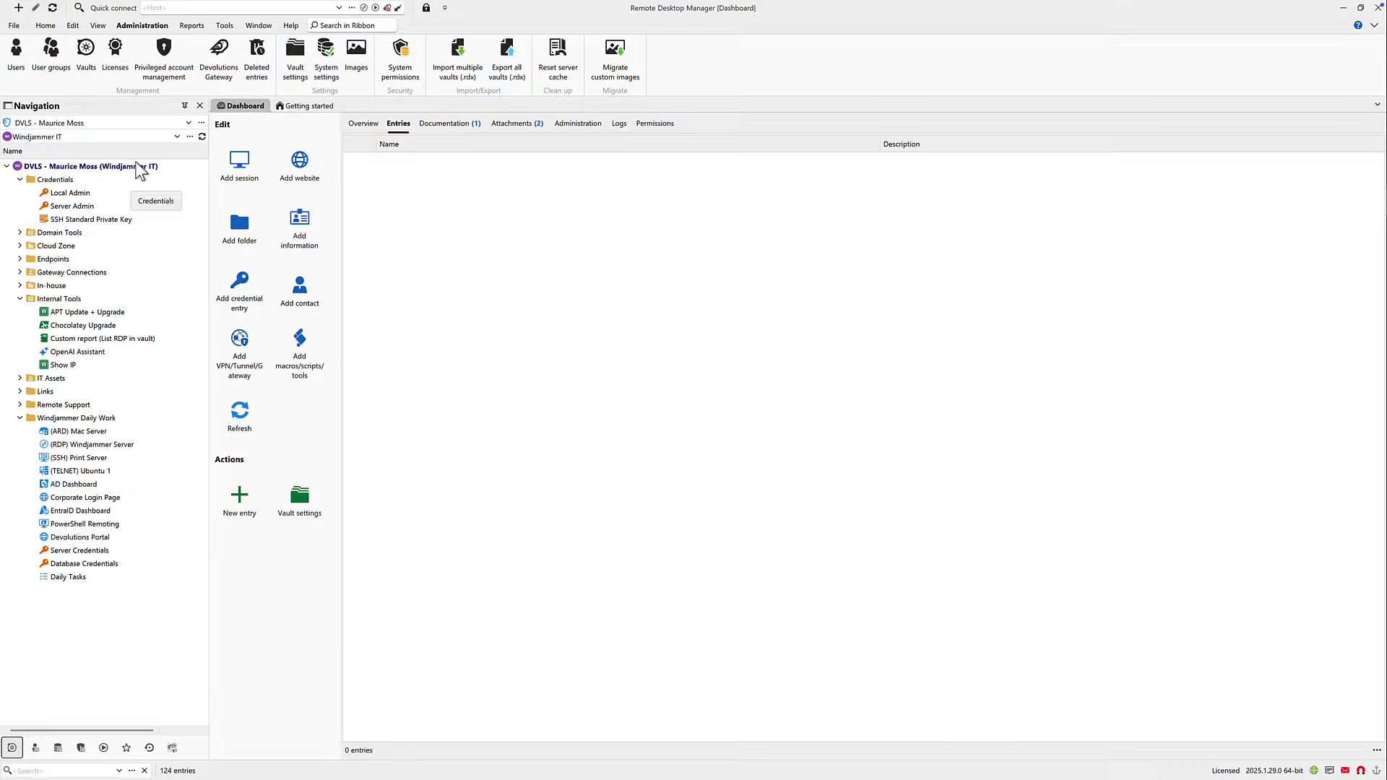
- Switch to the Telemark vault, then the Windjammer Privileged Access vault, then reopen the vault list
{"action": "left_click", "coordinate": [177, 137]}
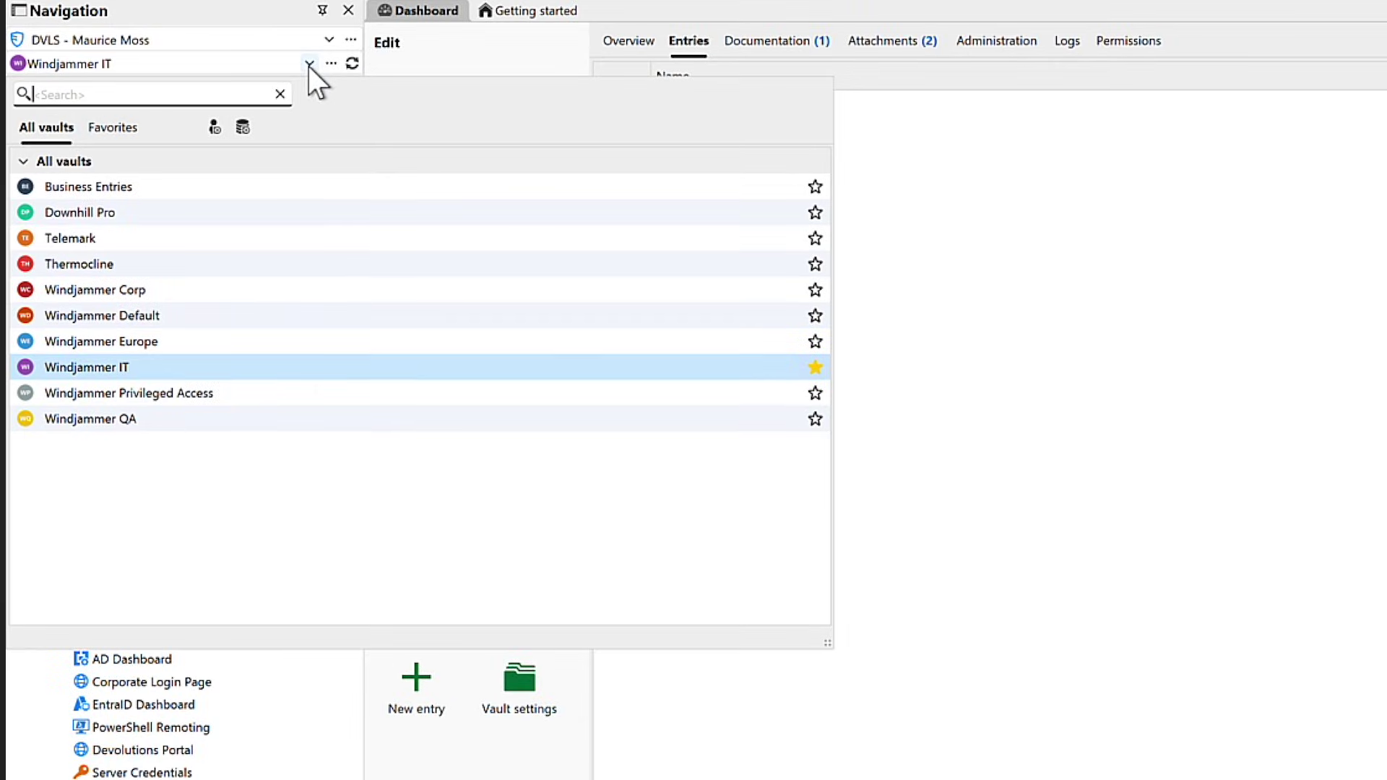
{"action": "left_click", "coordinate": [114, 241]}
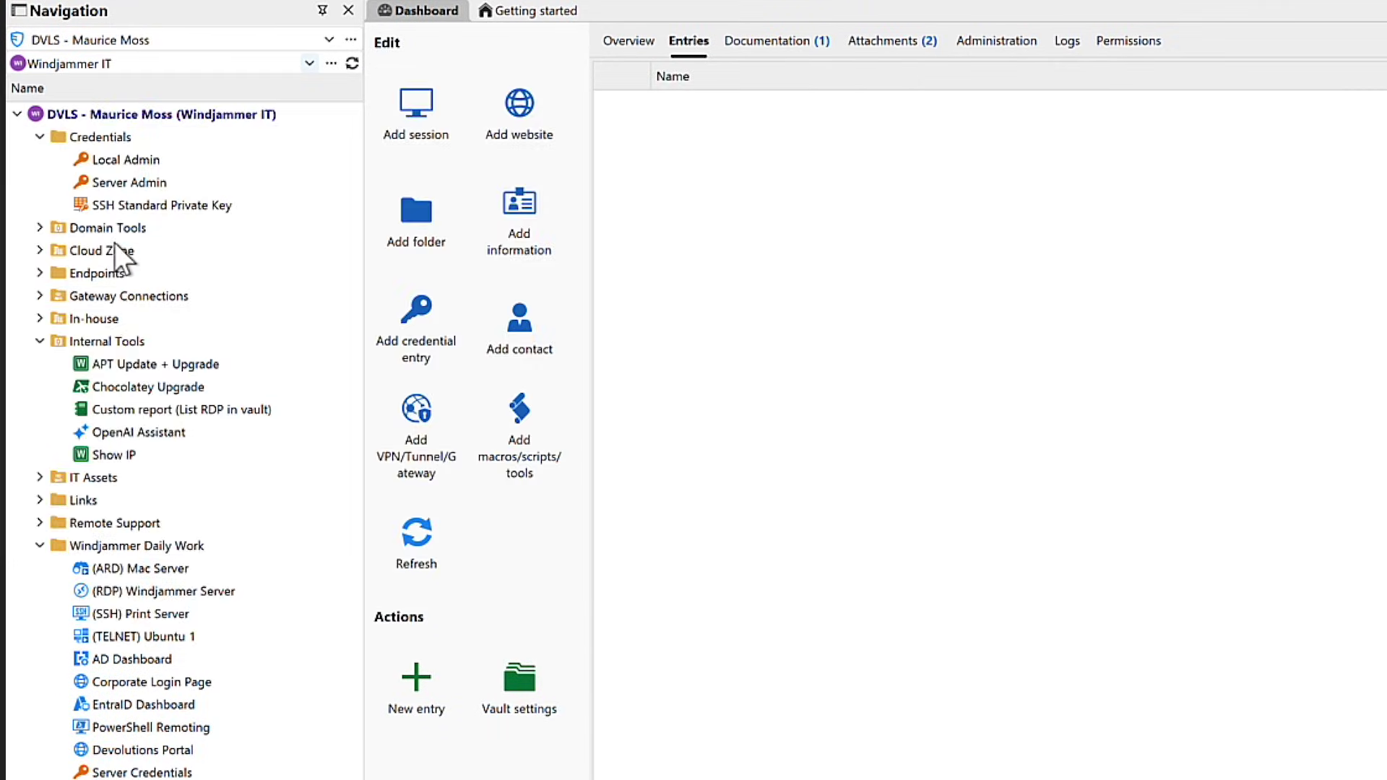
{"action": "left_click", "coordinate": [309, 63]}
{"action": "left_click", "coordinate": [119, 394]}
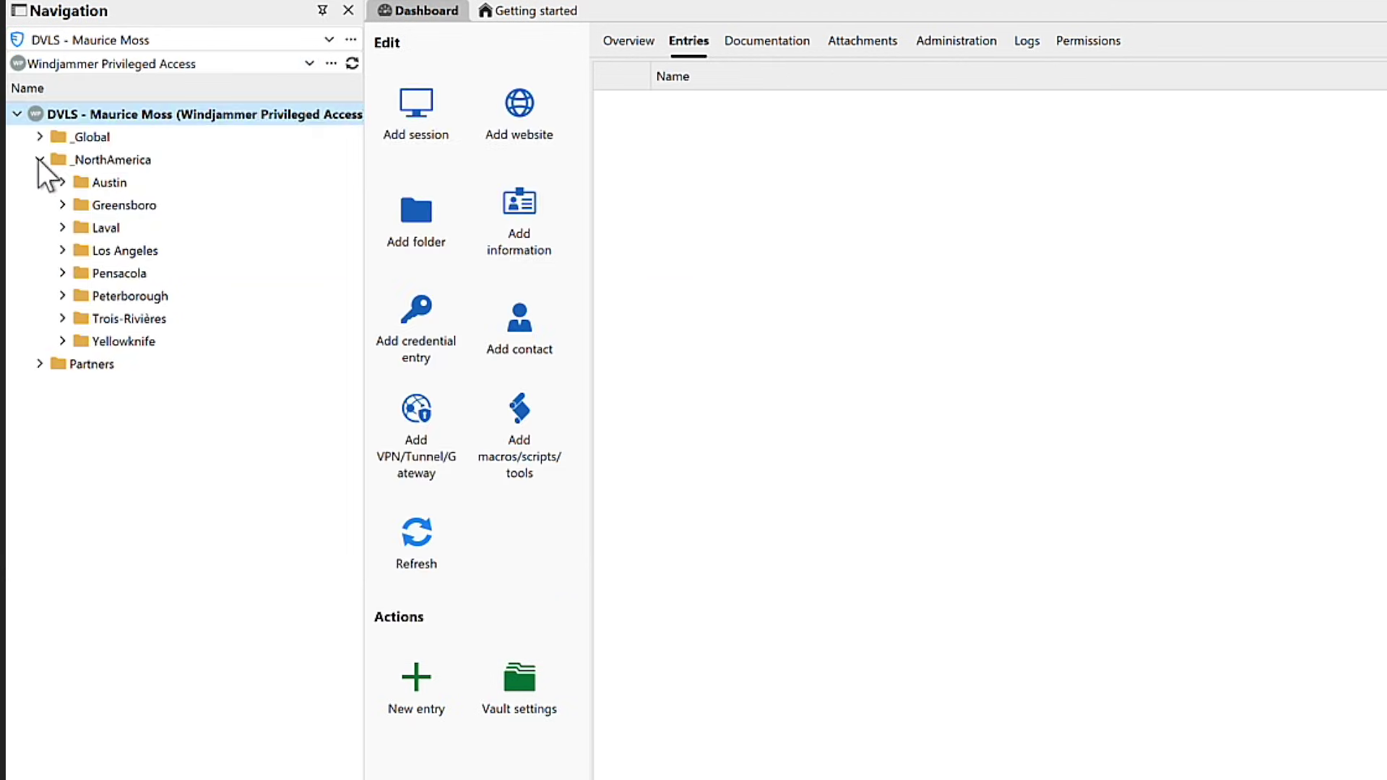
{"action": "left_click", "coordinate": [306, 65]}
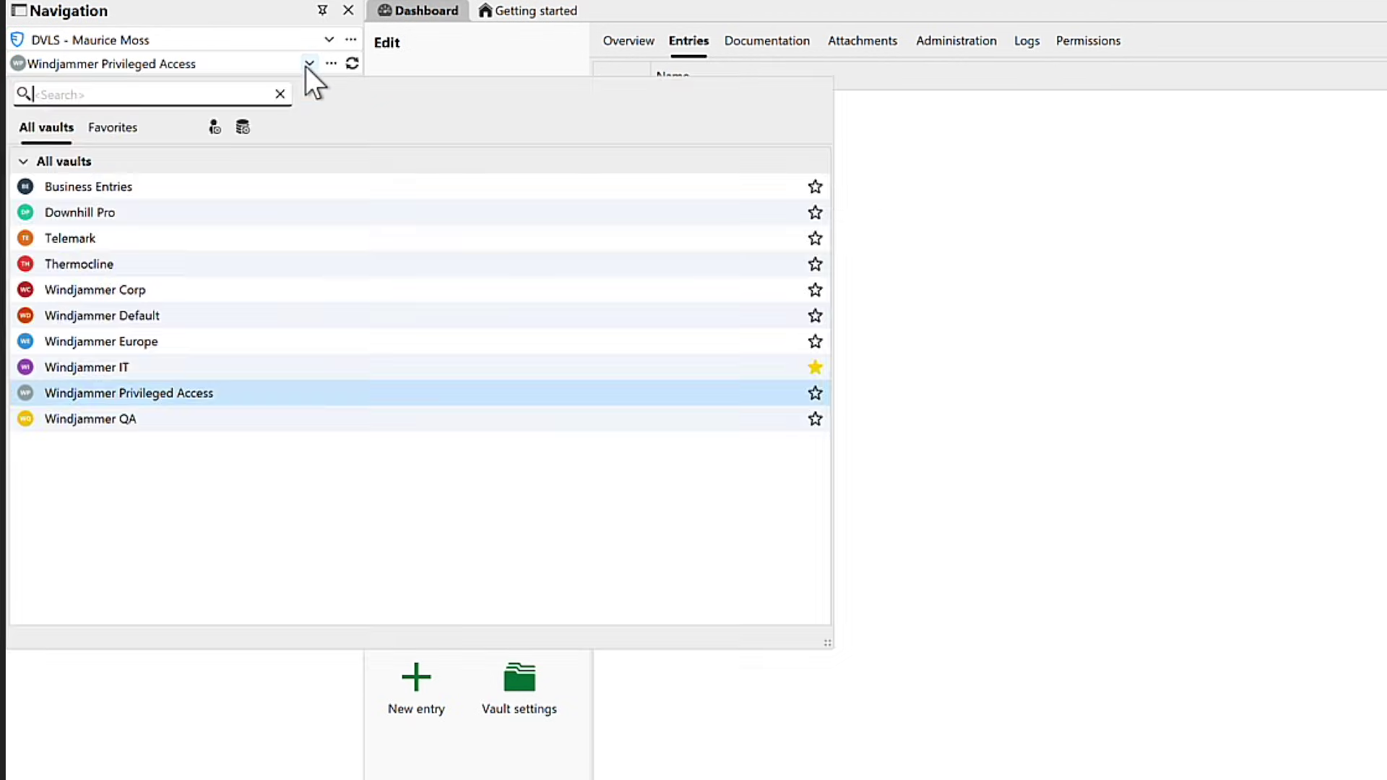
- Back in Windjammer IT, browse new-entry types under Remote management, Credential management and VPN/Tunnel/Gateway
{"action": "left_click", "coordinate": [102, 364]}
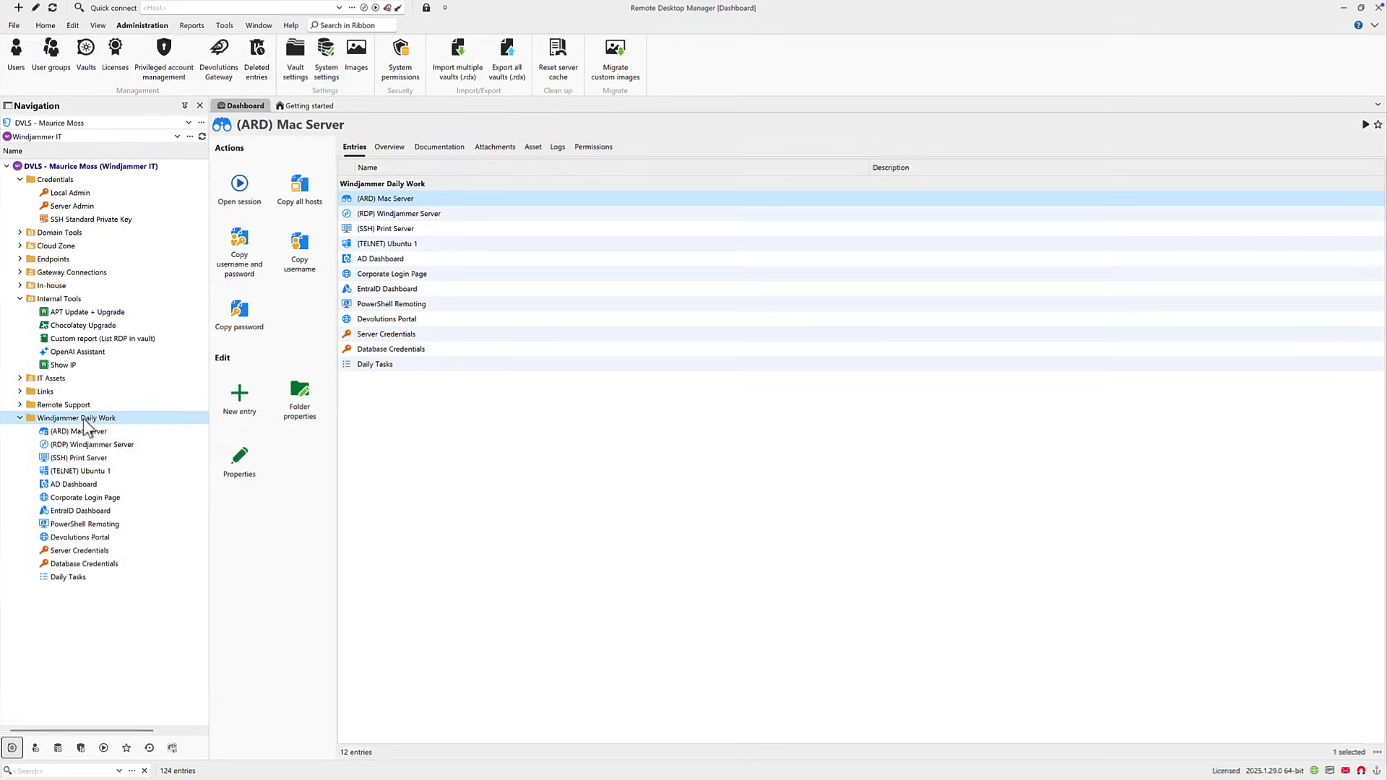
{"action": "left_click", "coordinate": [239, 395]}
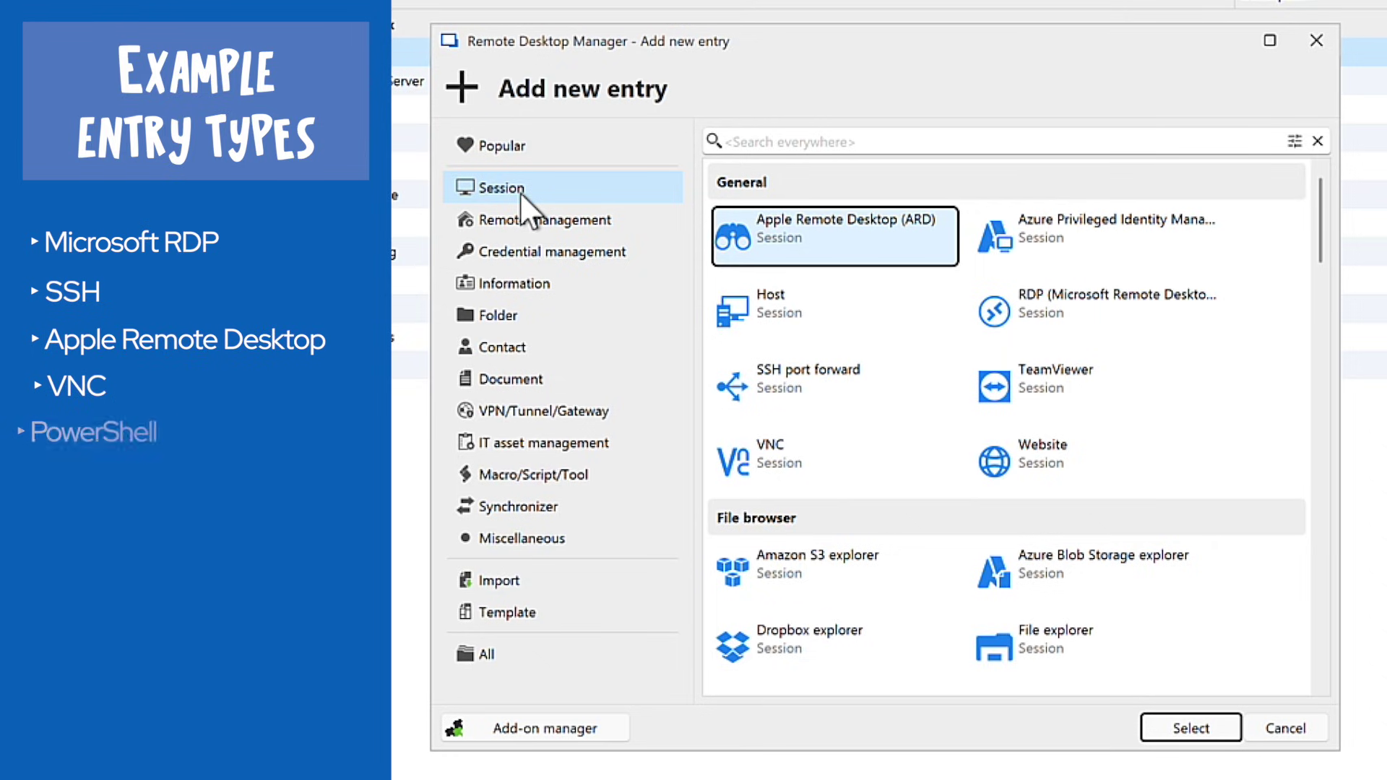
{"action": "left_click", "coordinate": [520, 229]}
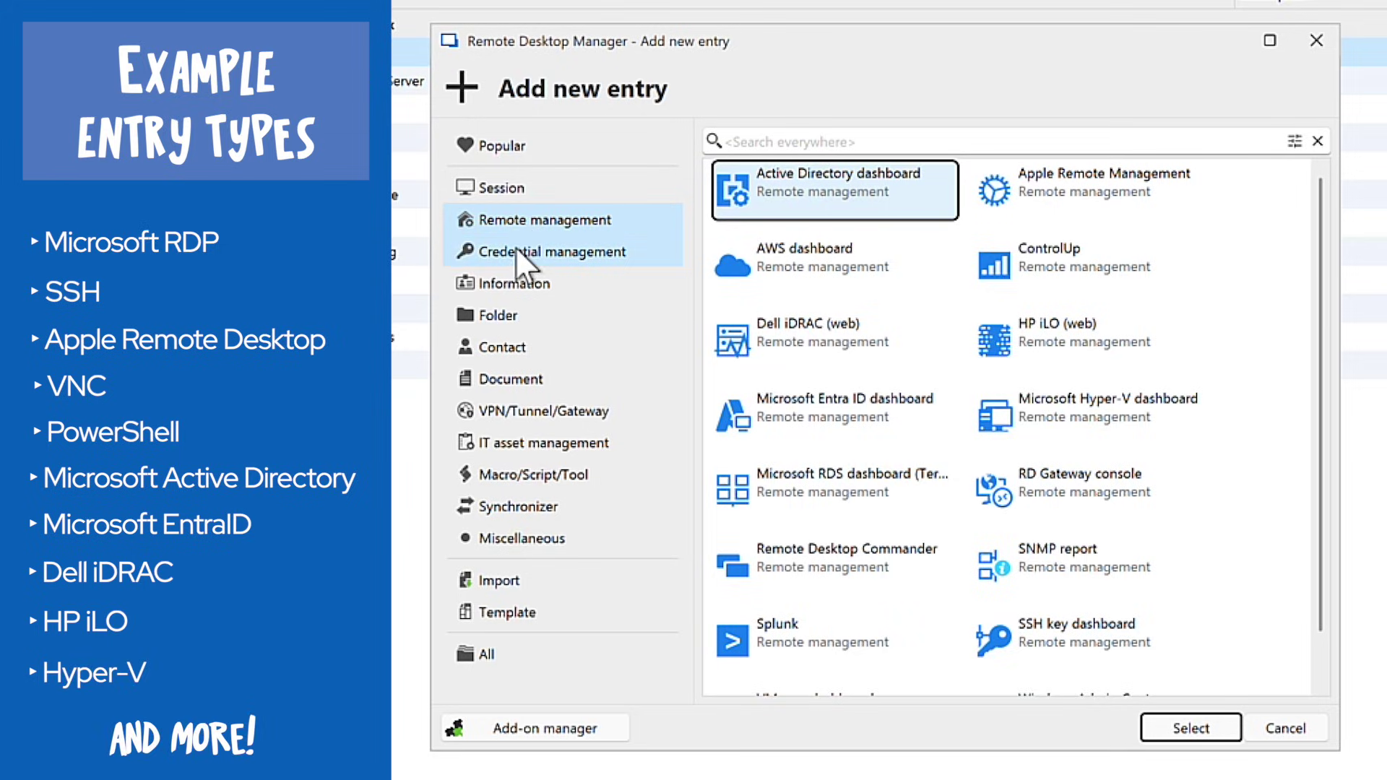
{"action": "left_click", "coordinate": [513, 250]}
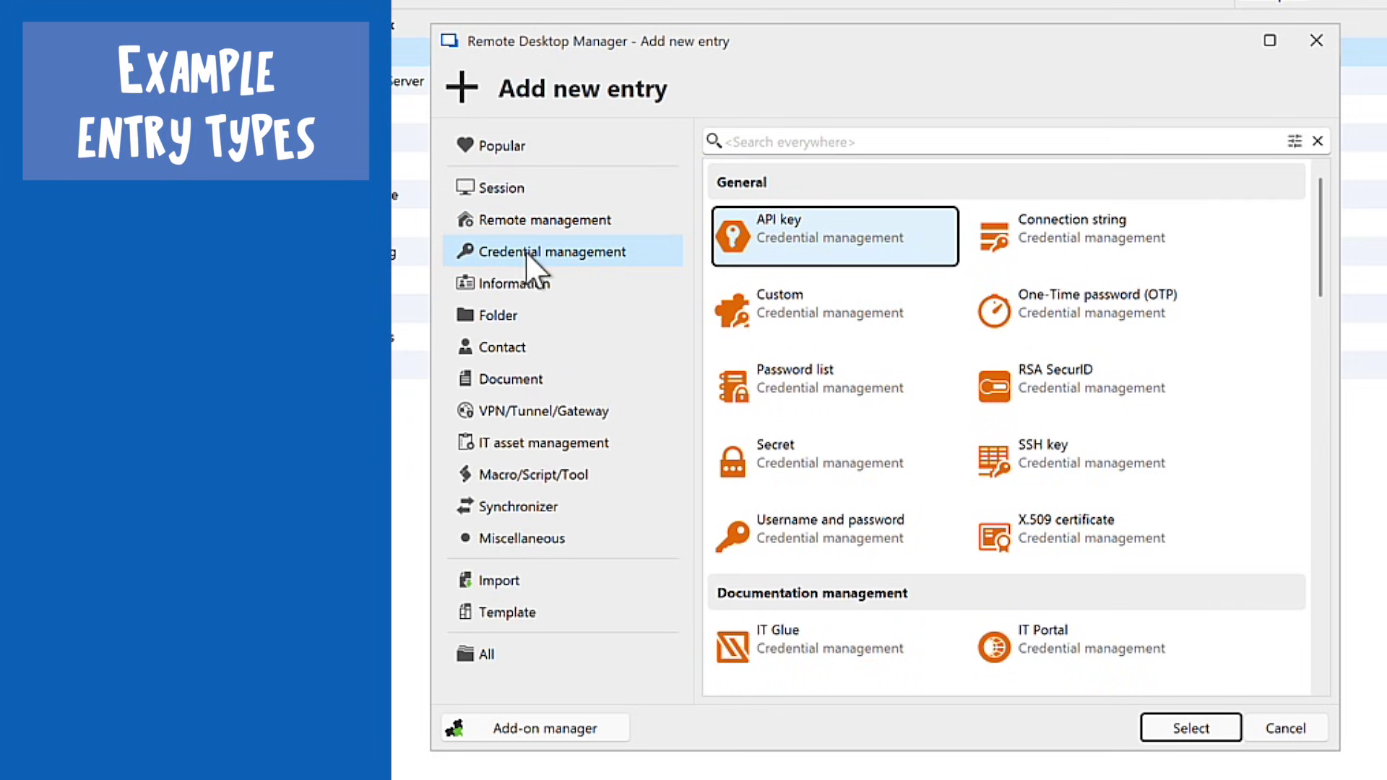
{"action": "left_click_drag", "start_coordinate": [1320, 242], "coordinate": [1316, 365]}
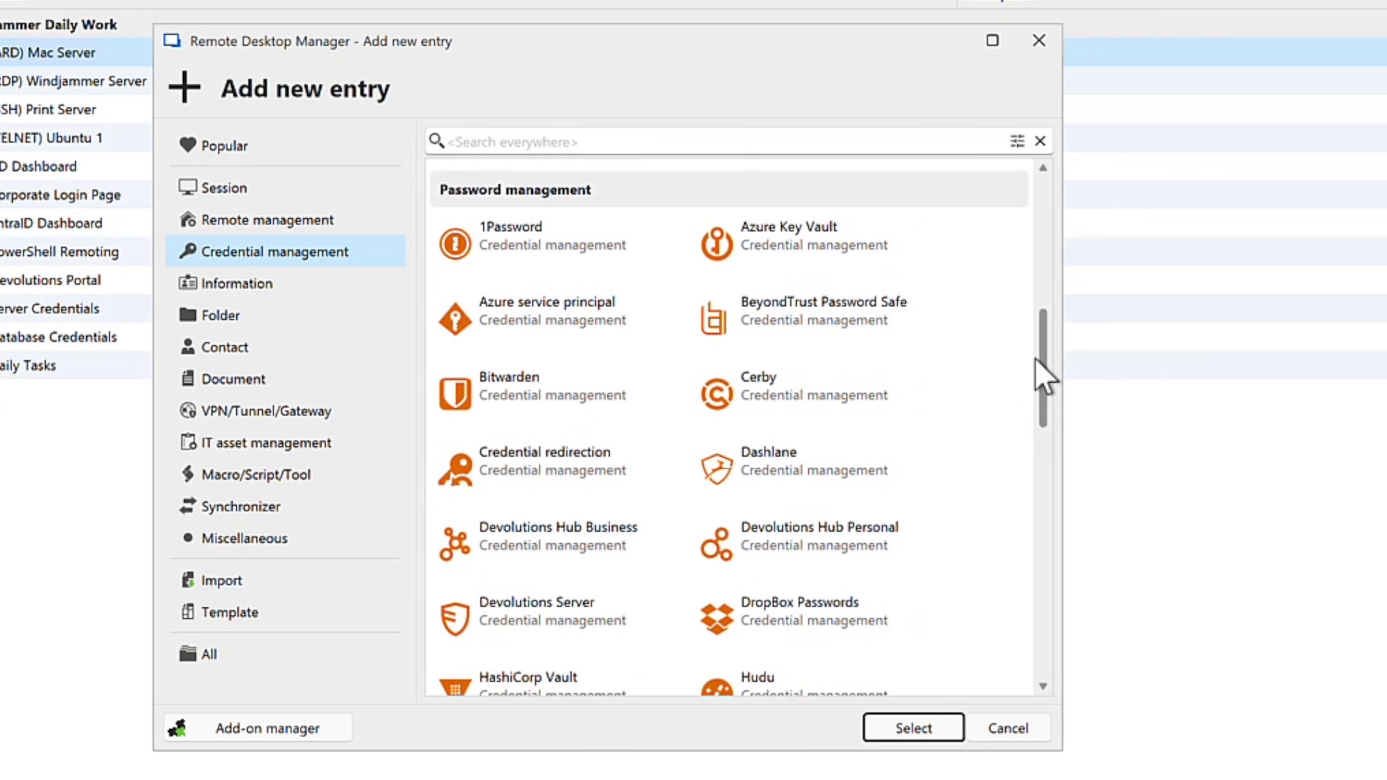
{"action": "left_click_drag", "start_coordinate": [1034, 357], "coordinate": [1043, 601]}
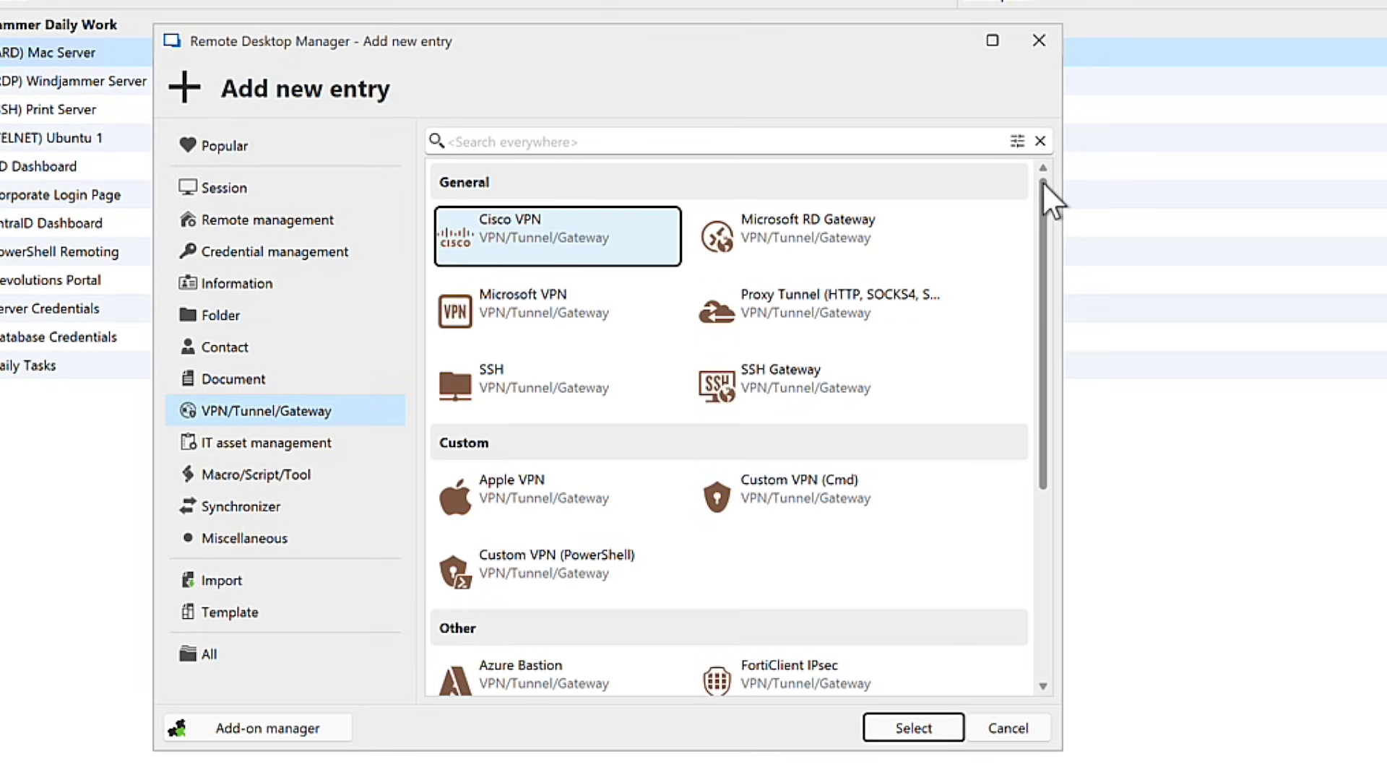
{"action": "left_click_drag", "start_coordinate": [1043, 214], "coordinate": [1024, 419]}
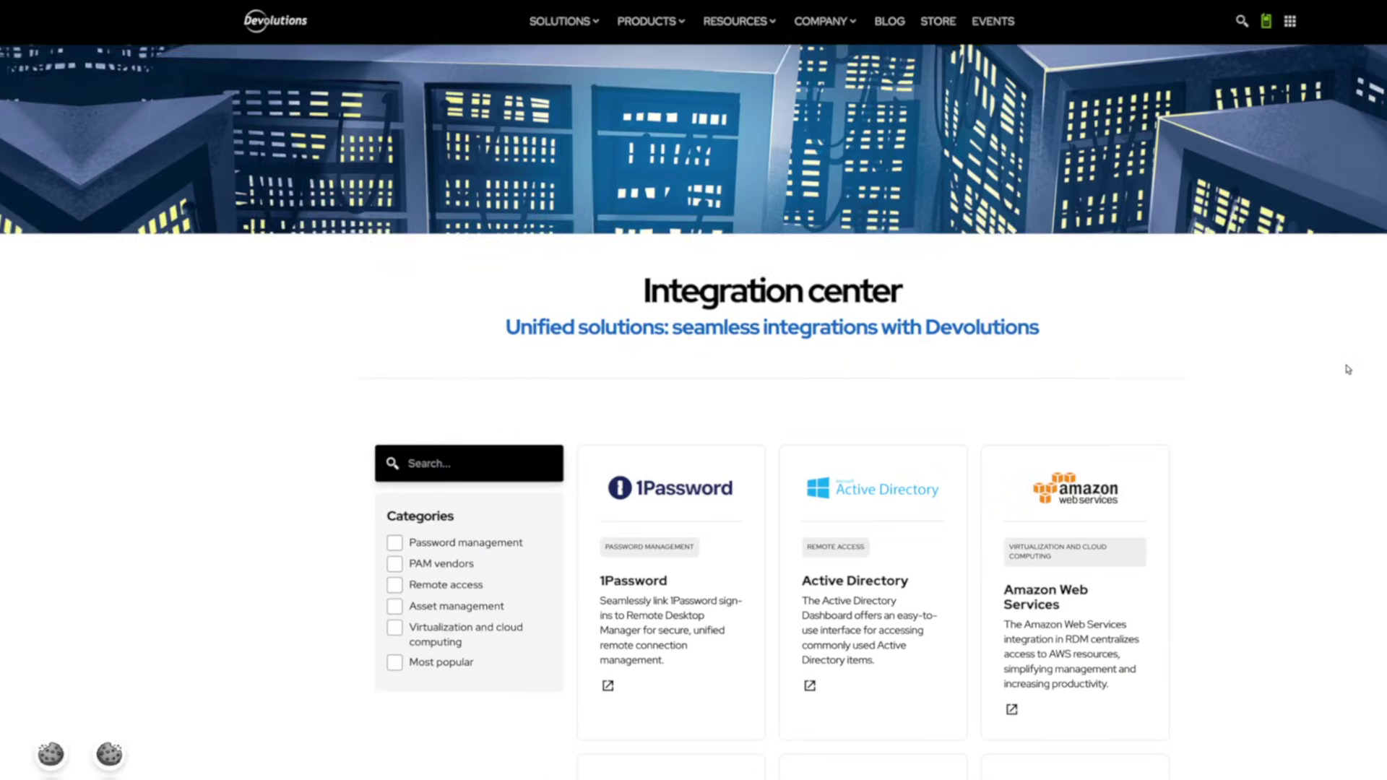
- Scroll the Integration center cards down to CyberArk, Delinea and Dell iDRAC
{"action": "scroll", "coordinate": [1269, 372], "scroll_direction": "down", "scroll_amount": 2}
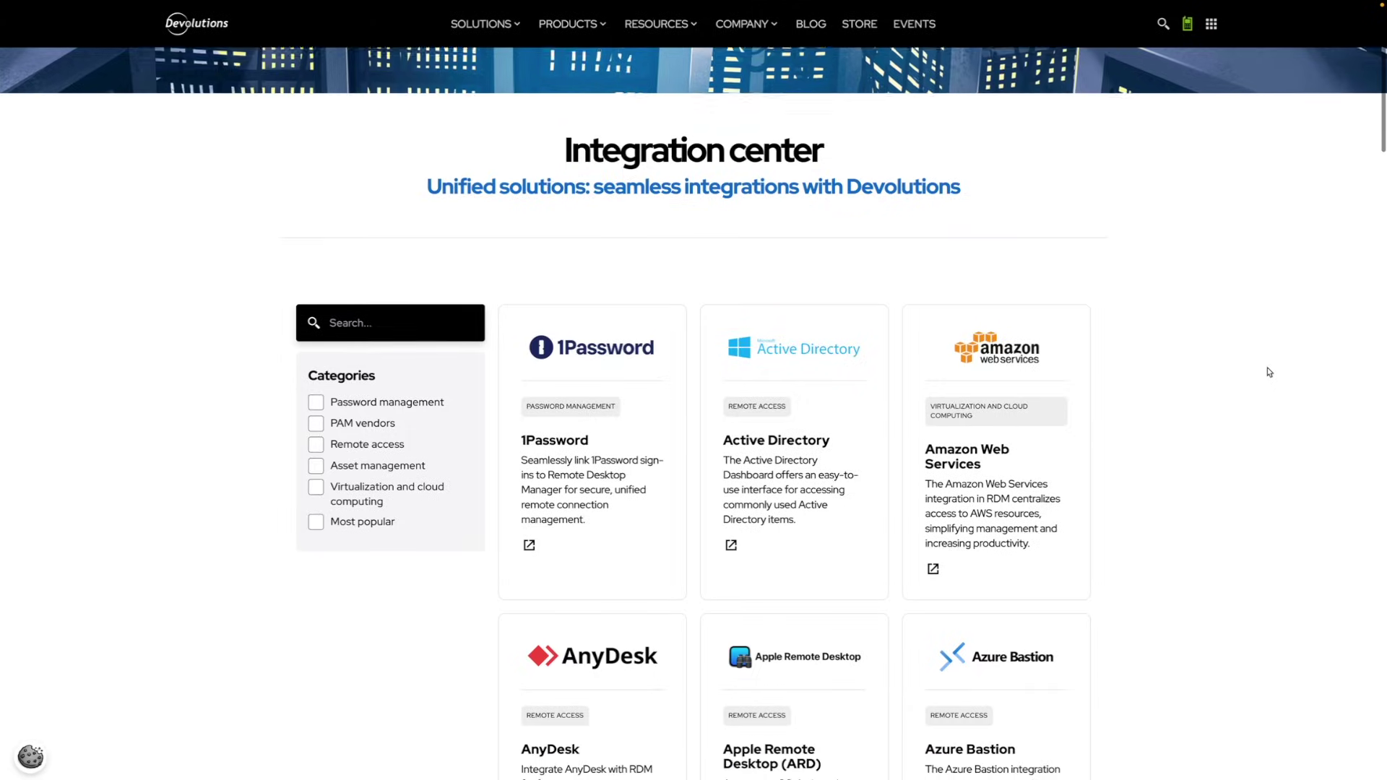
{"action": "scroll", "coordinate": [1269, 372], "scroll_direction": "down", "scroll_amount": 2}
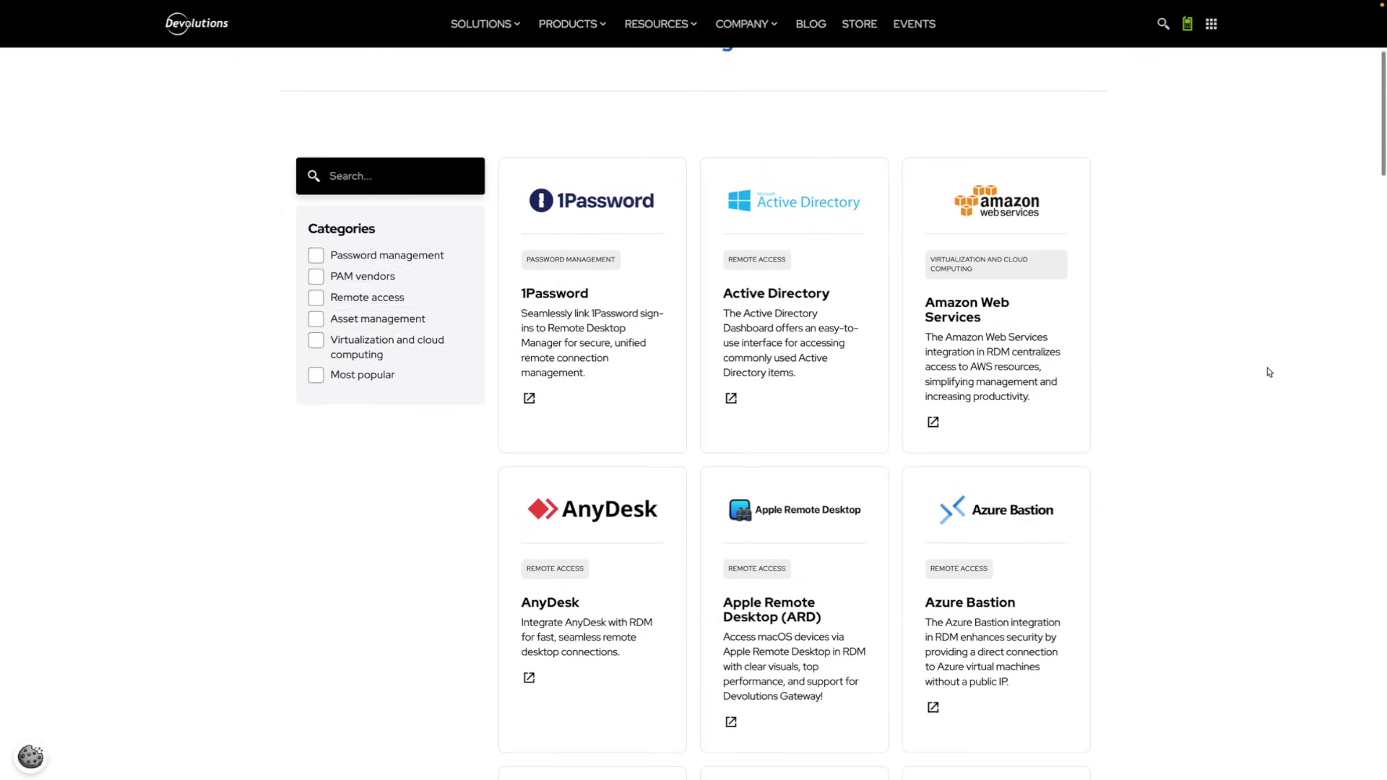
{"action": "scroll", "coordinate": [1269, 372], "scroll_direction": "down", "scroll_amount": 2}
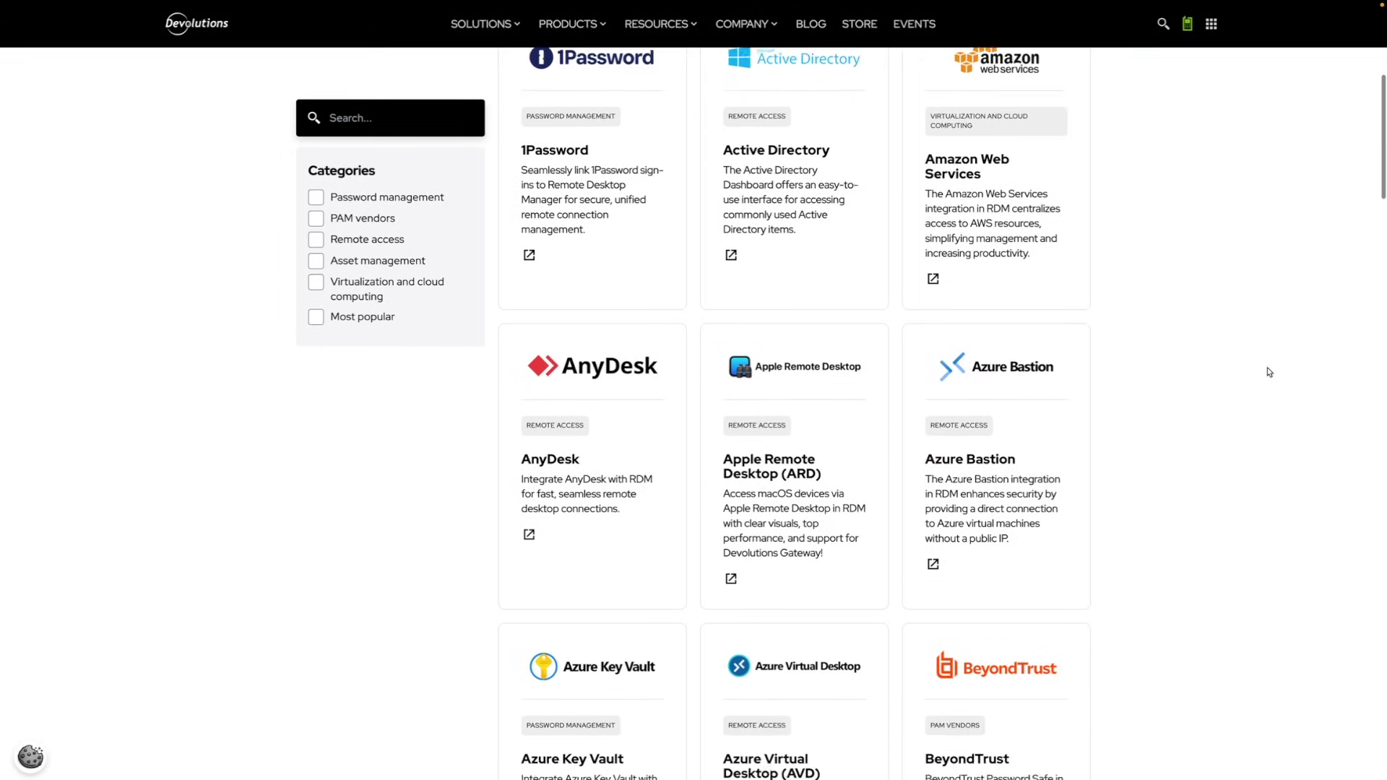
{"action": "scroll", "coordinate": [1269, 372], "scroll_direction": "down", "scroll_amount": 2}
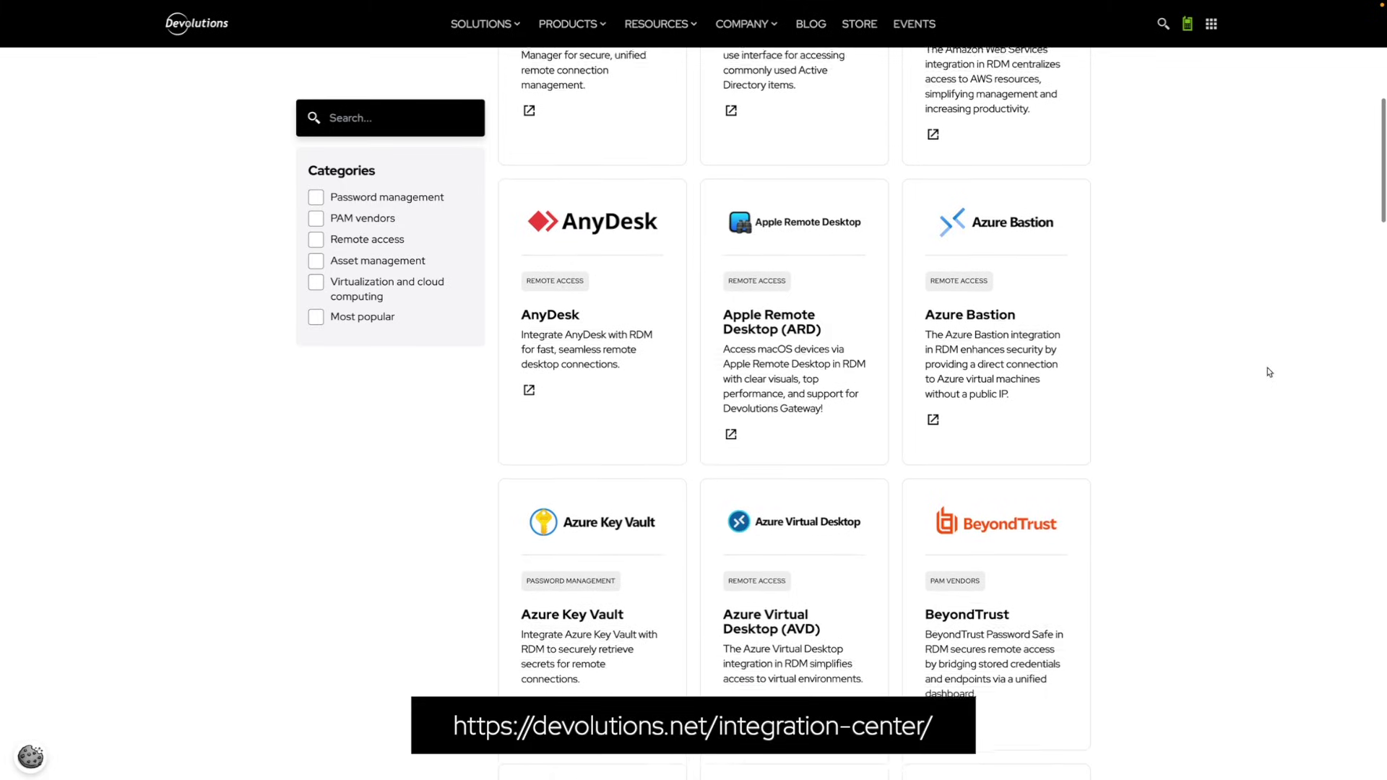
{"action": "scroll", "coordinate": [1268, 372], "scroll_direction": "down", "scroll_amount": 2}
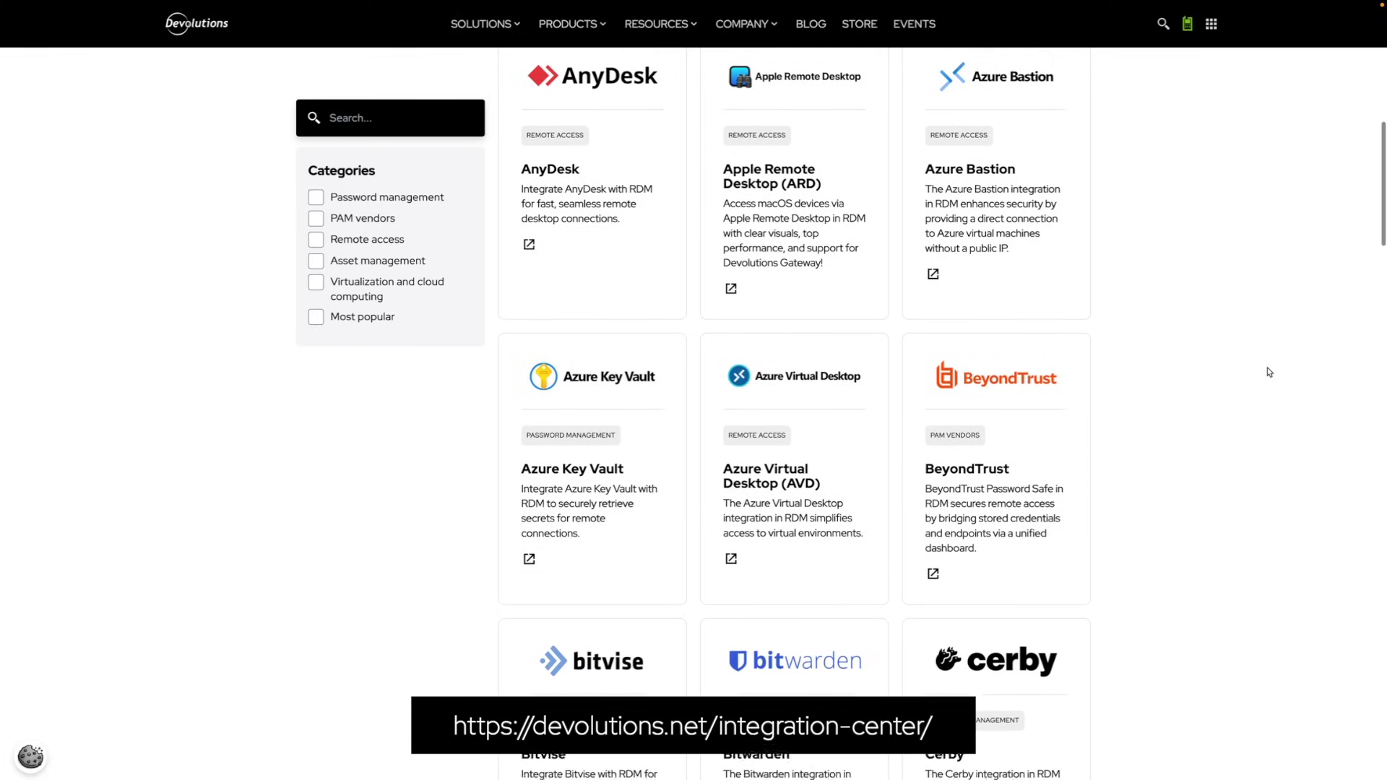
{"action": "scroll", "coordinate": [1269, 372], "scroll_direction": "down", "scroll_amount": 2}
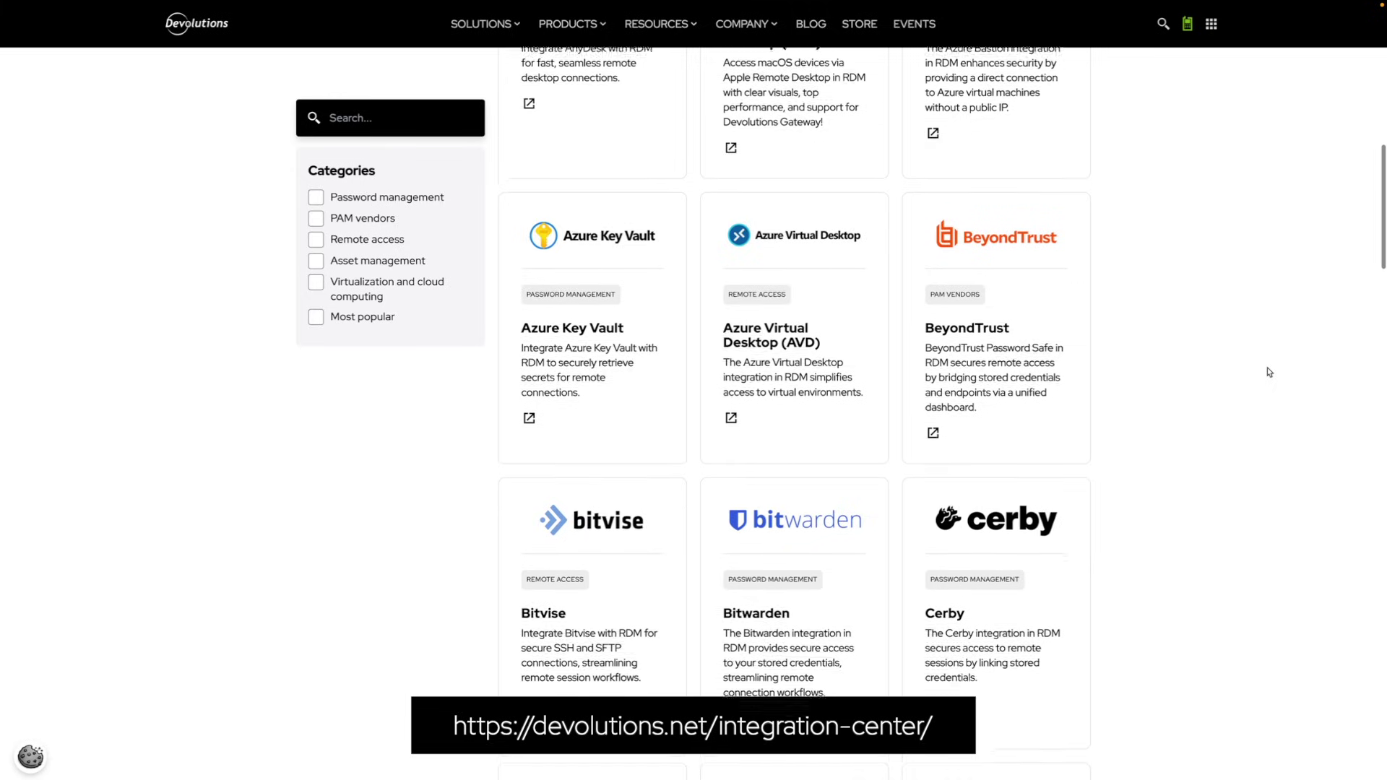
{"action": "scroll", "coordinate": [1269, 372], "scroll_direction": "down", "scroll_amount": 2}
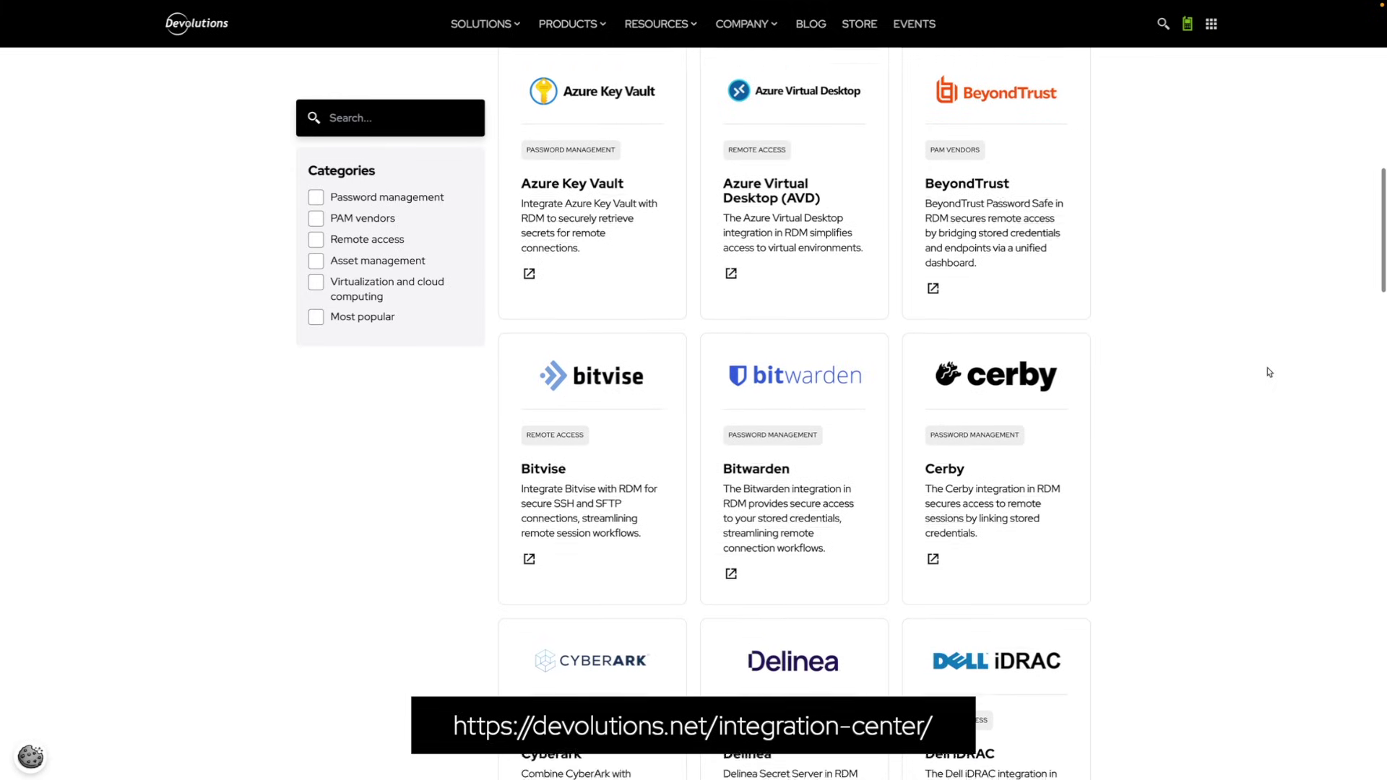
{"action": "scroll", "coordinate": [1269, 372], "scroll_direction": "down", "scroll_amount": 2}
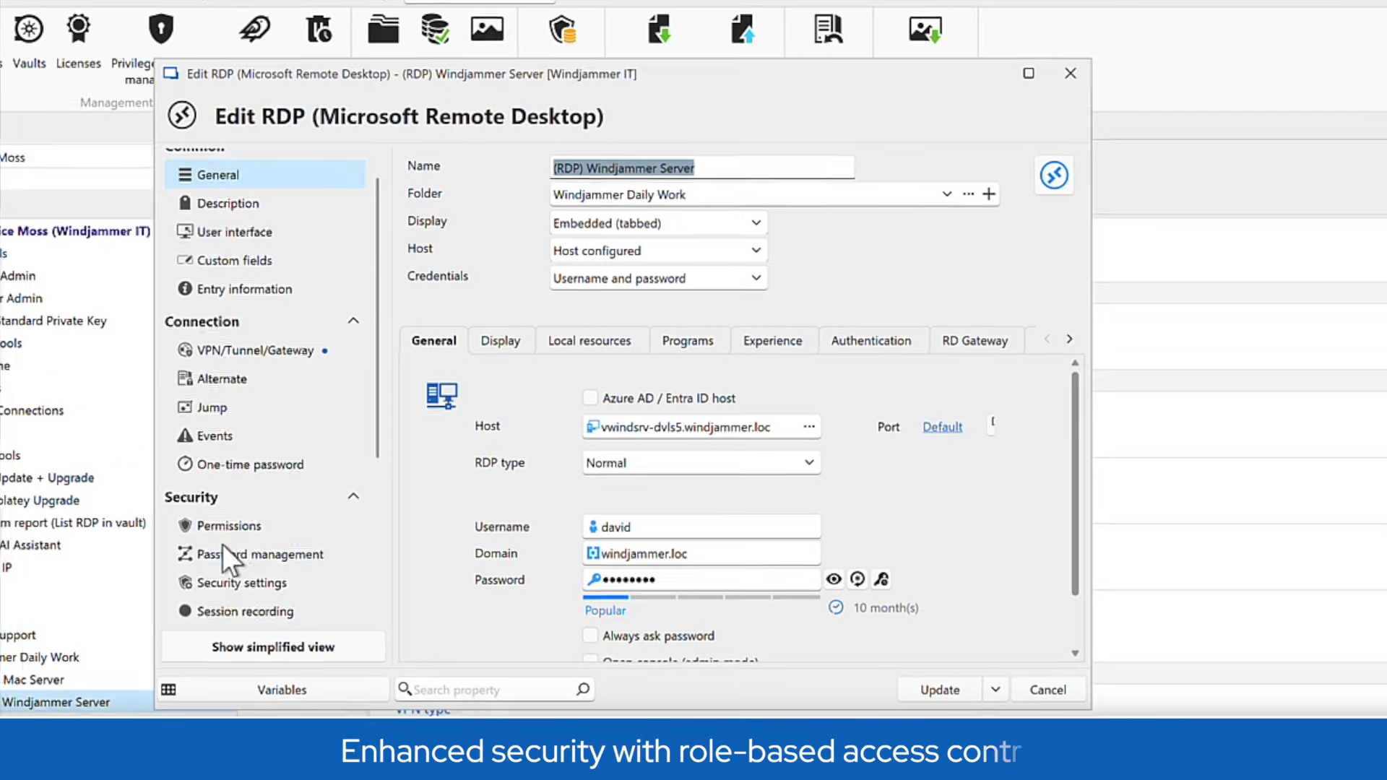
- Set the Windjammer Server entry's permission mode and Edit permission to Custom
{"action": "left_click", "coordinate": [221, 533]}
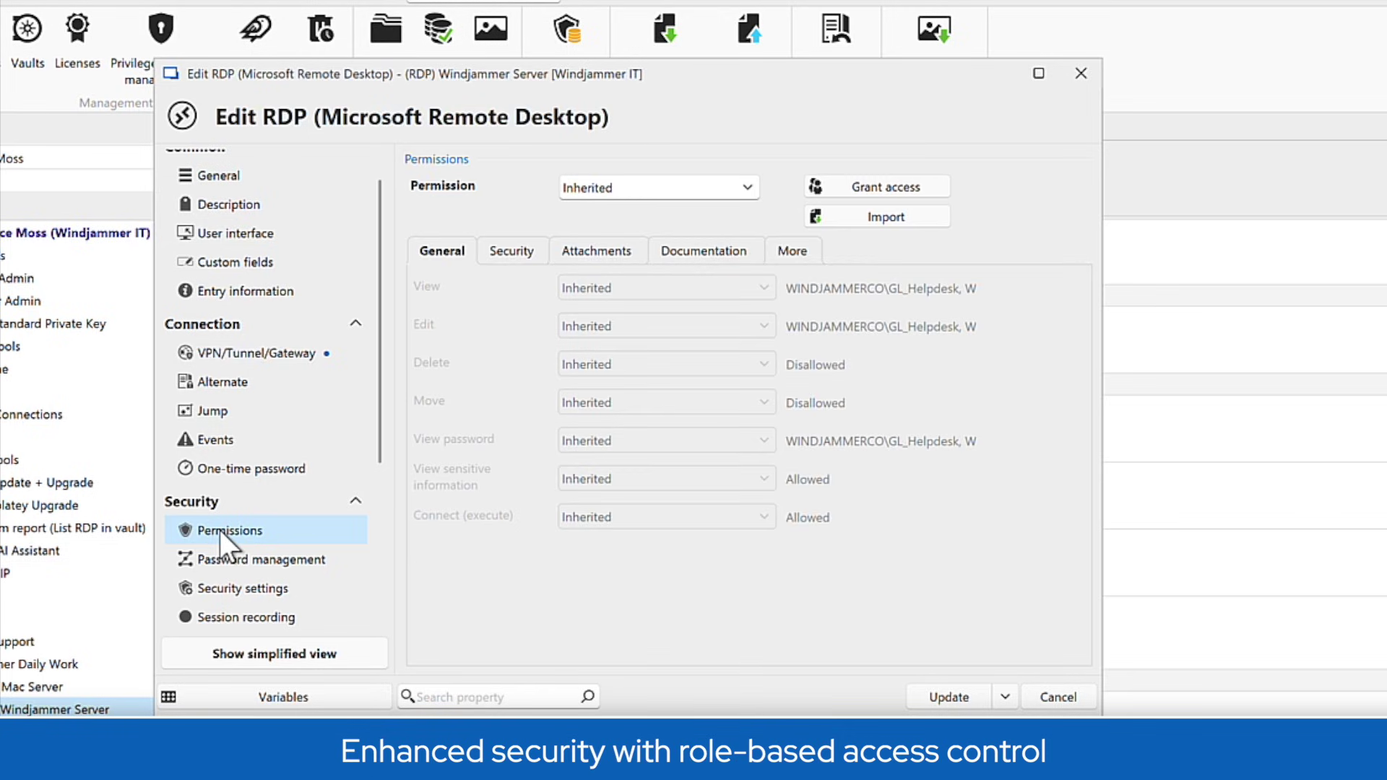
{"action": "left_click", "coordinate": [657, 189]}
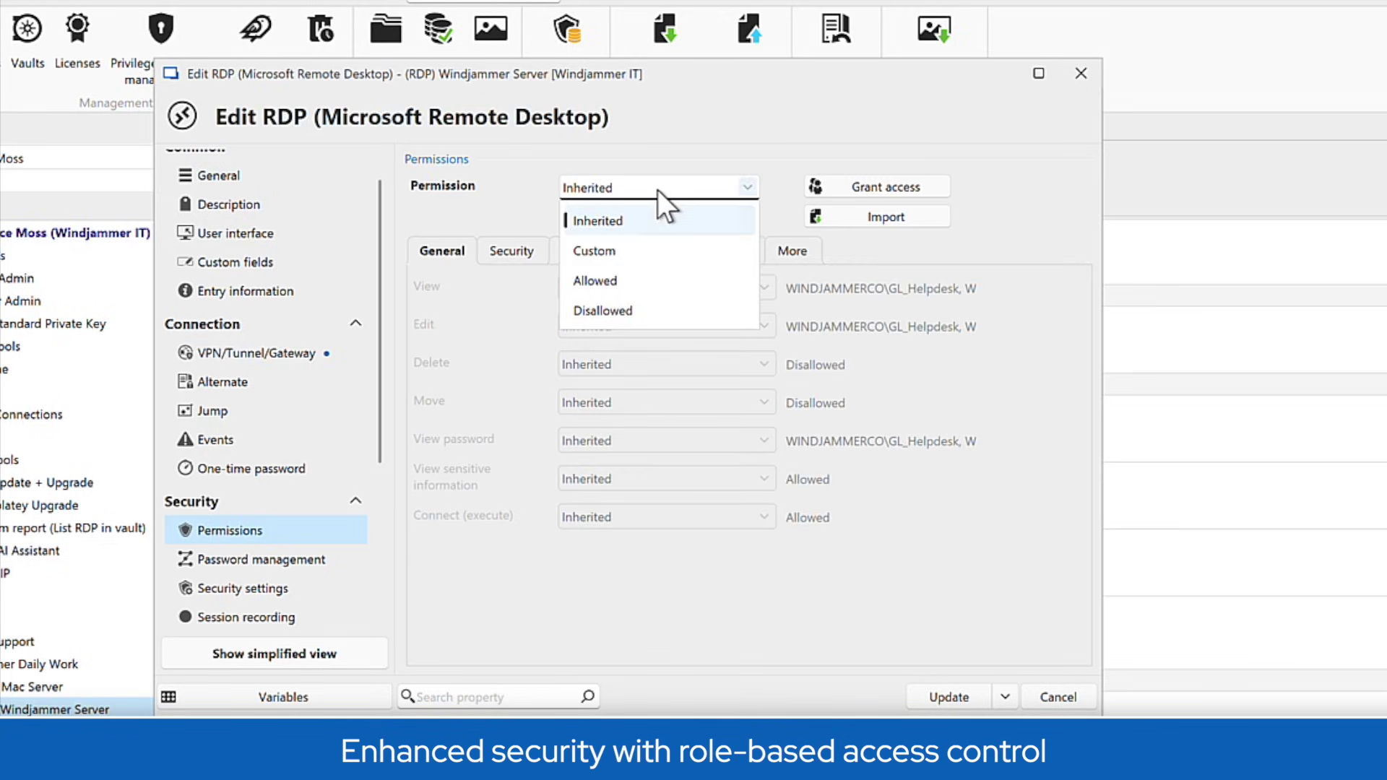
{"action": "left_click", "coordinate": [622, 248]}
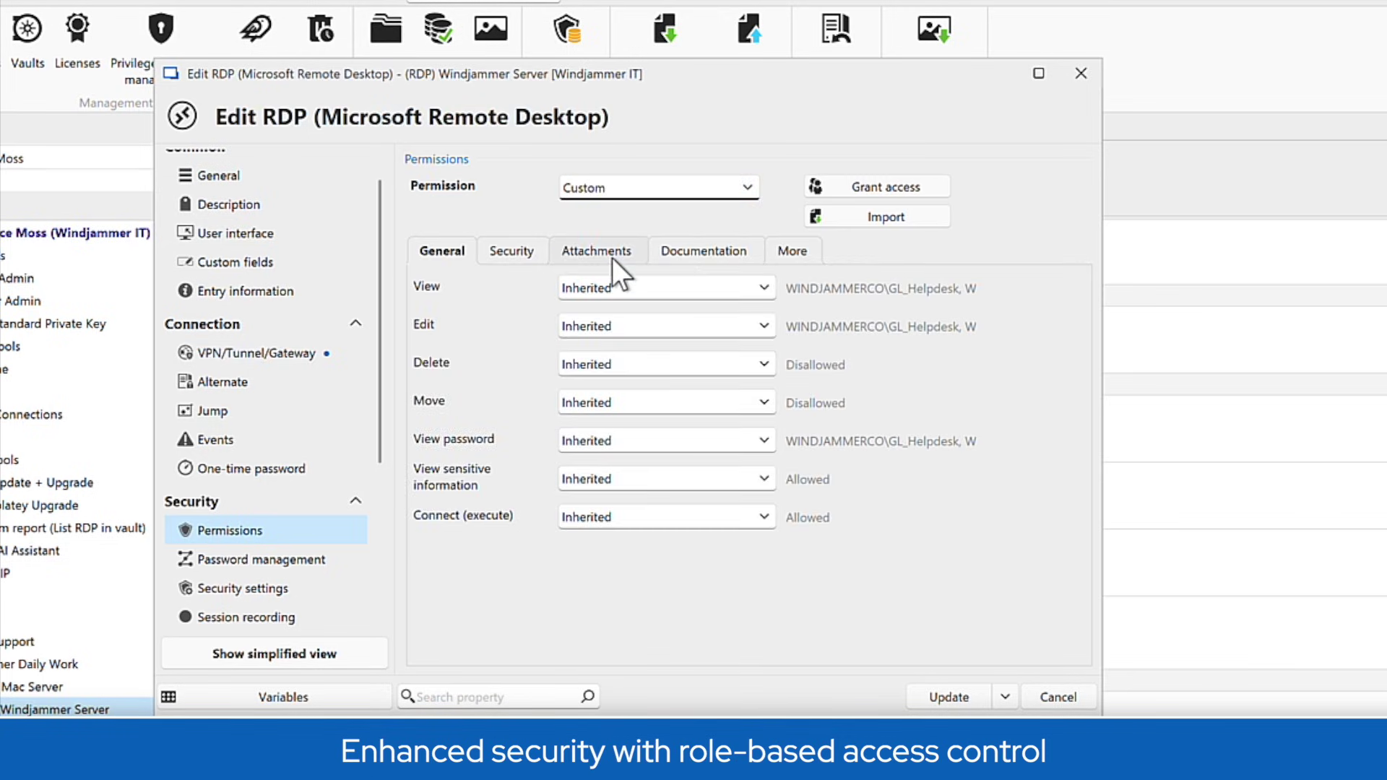
{"action": "left_click", "coordinate": [693, 326]}
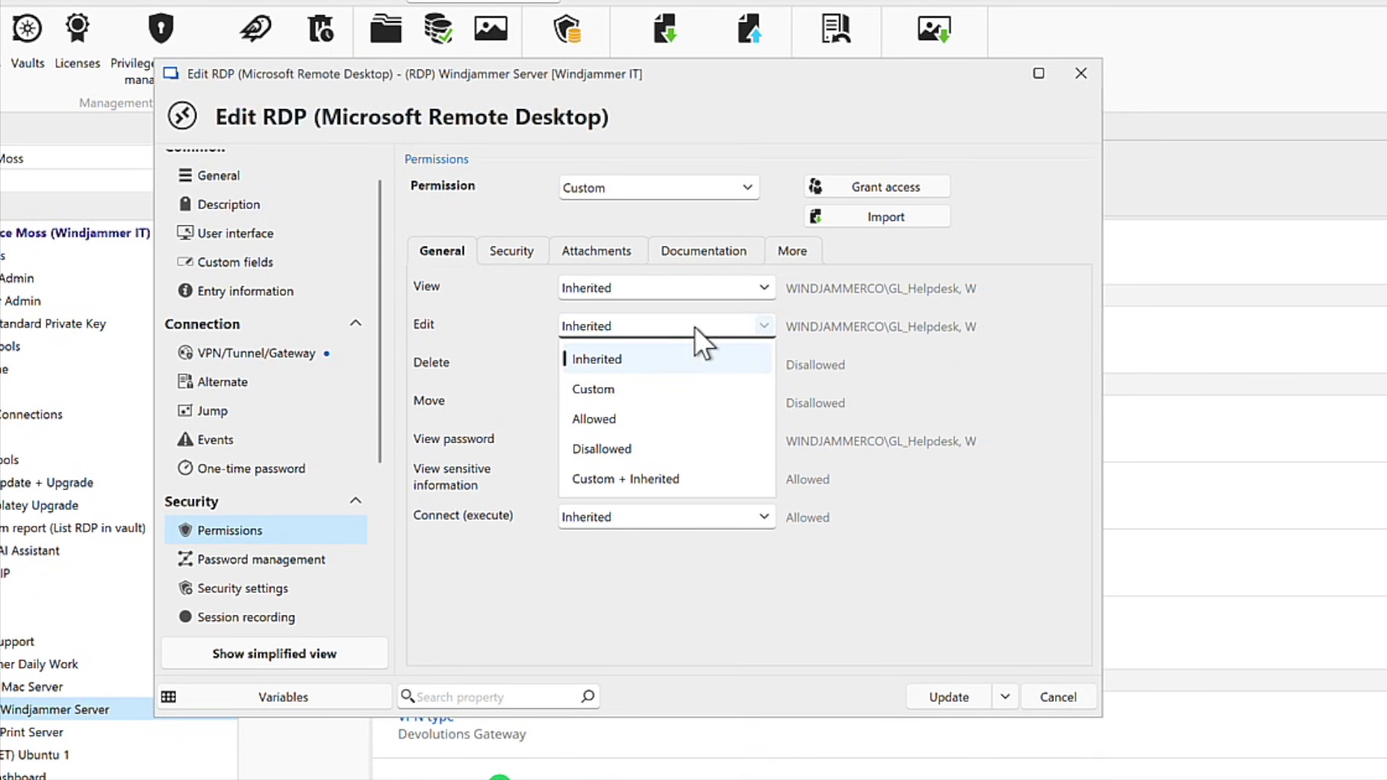
{"action": "left_click", "coordinate": [613, 393]}
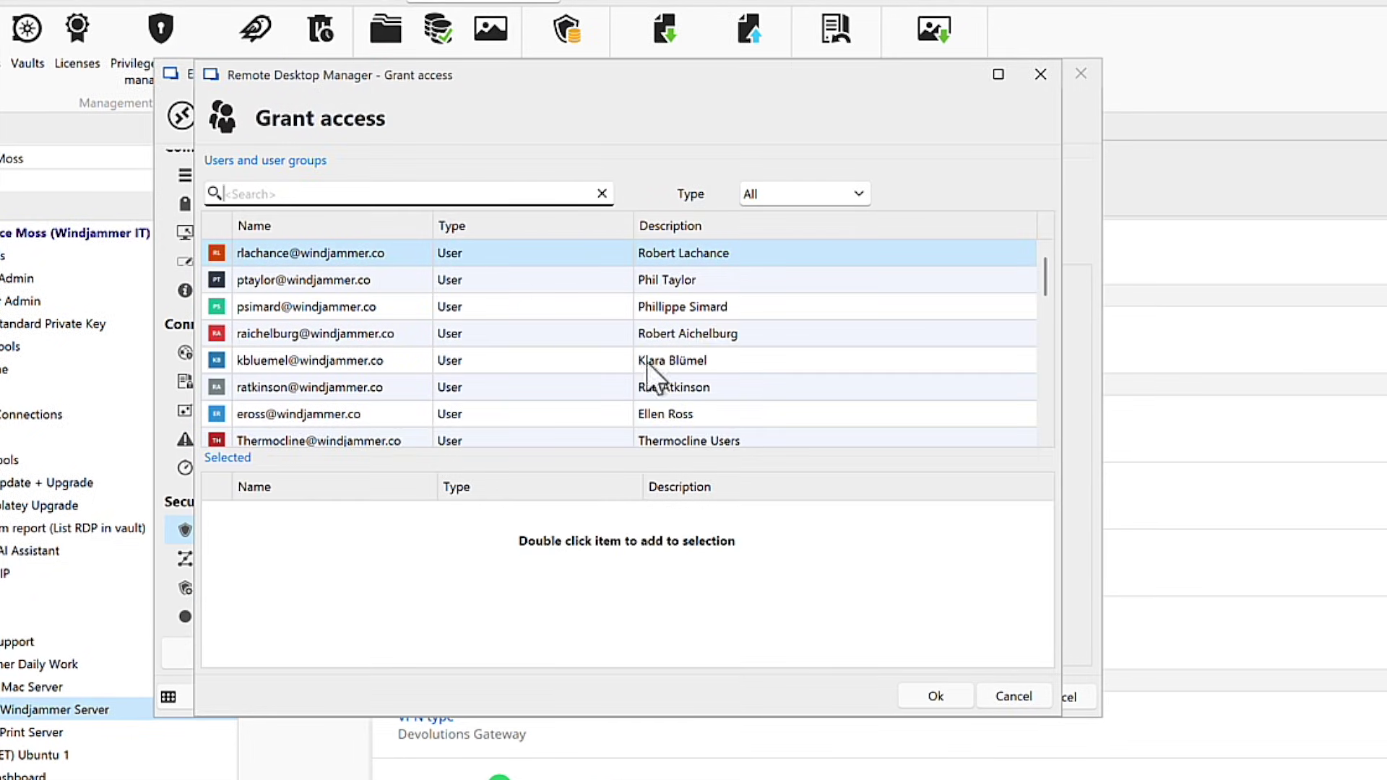
- Grant edit rights to three users and the GL_DVLS_Admins user group, then confirm
{"action": "double_click", "coordinate": [288, 281]}
{"action": "double_click", "coordinate": [278, 333]}
{"action": "scroll", "coordinate": [261, 426], "scroll_direction": "down", "scroll_amount": 1}
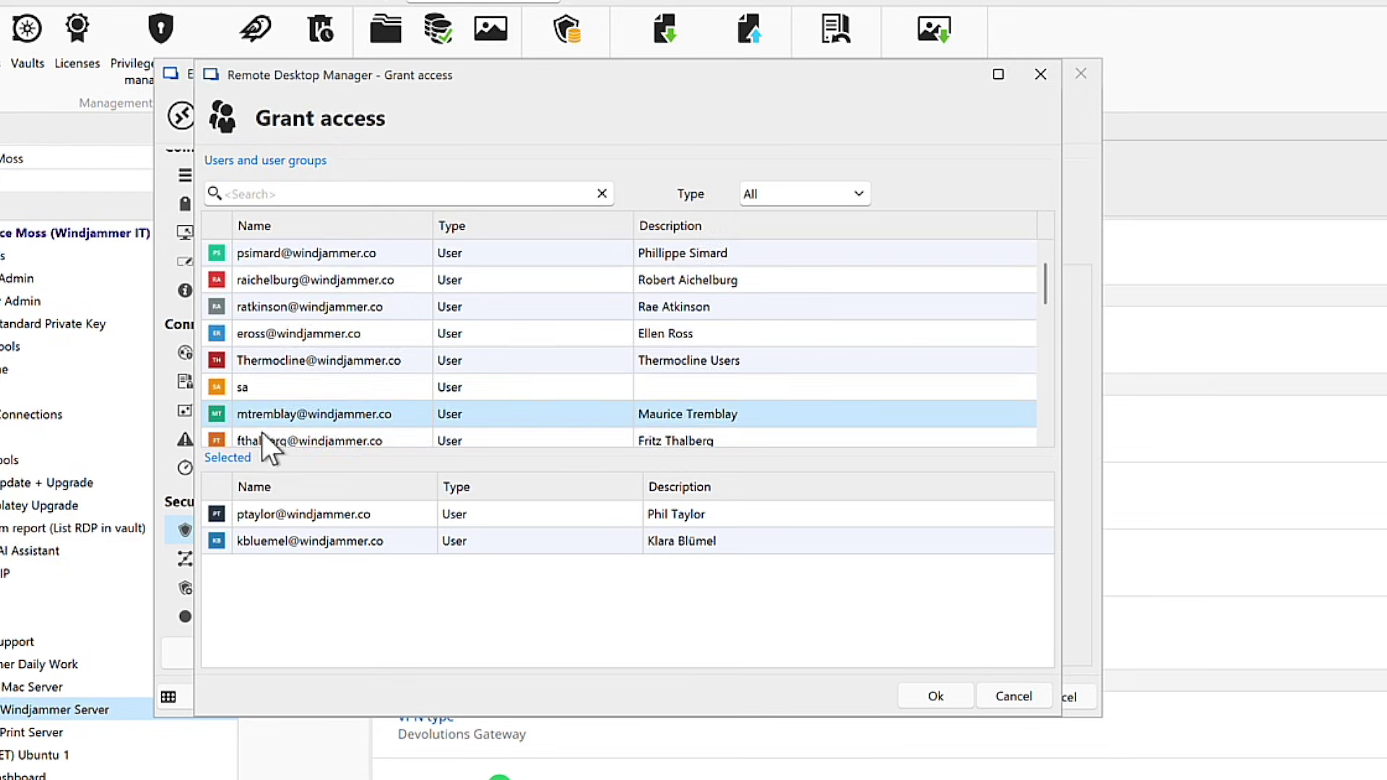
{"action": "double_click", "coordinate": [261, 436]}
{"action": "scroll", "coordinate": [261, 431], "scroll_direction": "down", "scroll_amount": 3}
{"action": "left_click", "coordinate": [858, 200]}
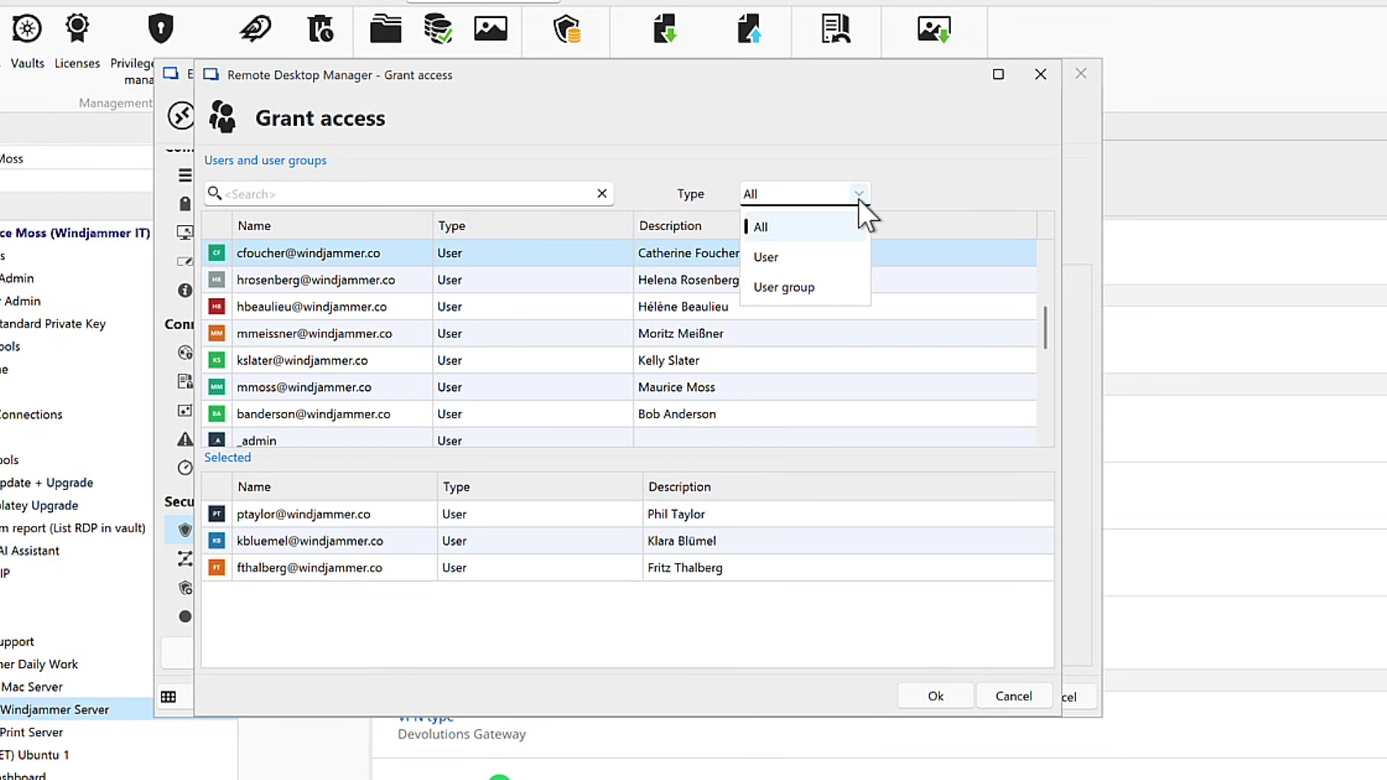
{"action": "left_click", "coordinate": [791, 290]}
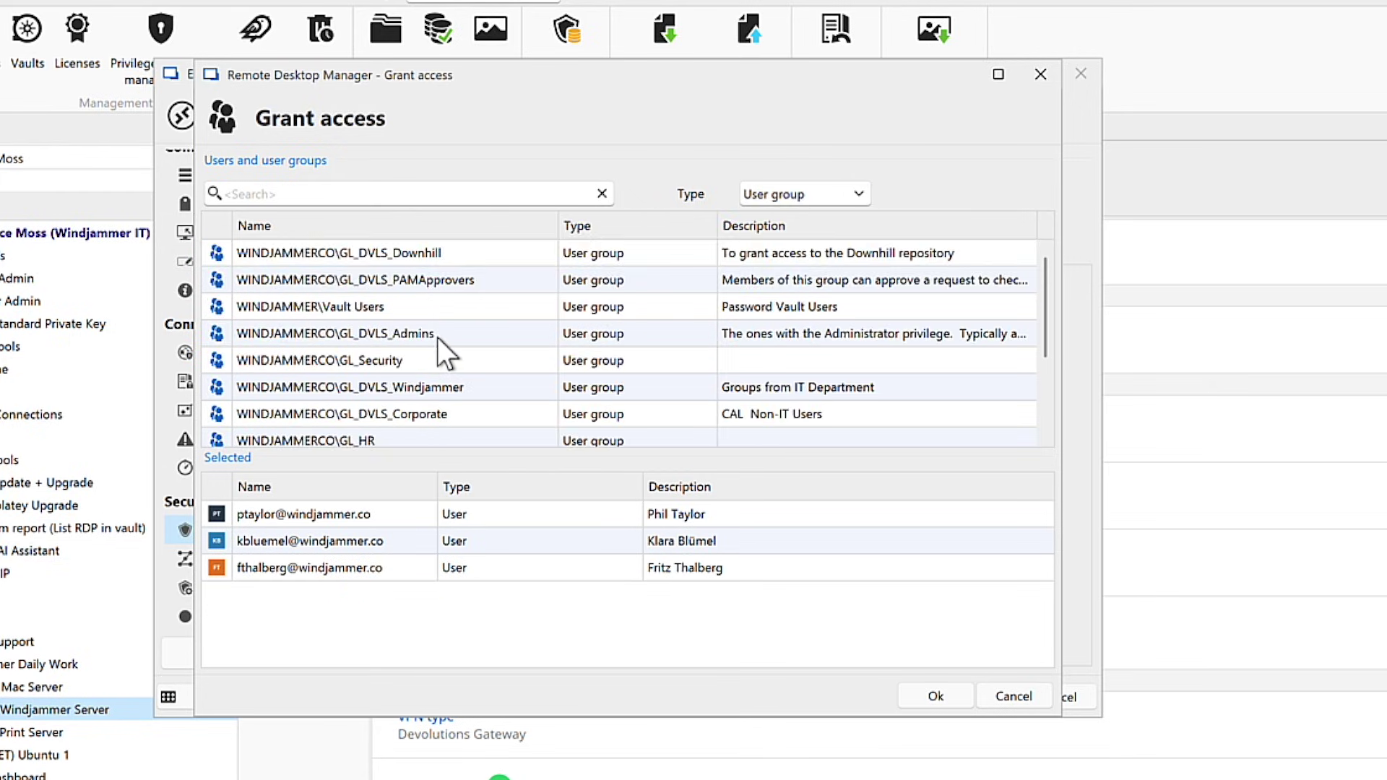
{"action": "double_click", "coordinate": [436, 334]}
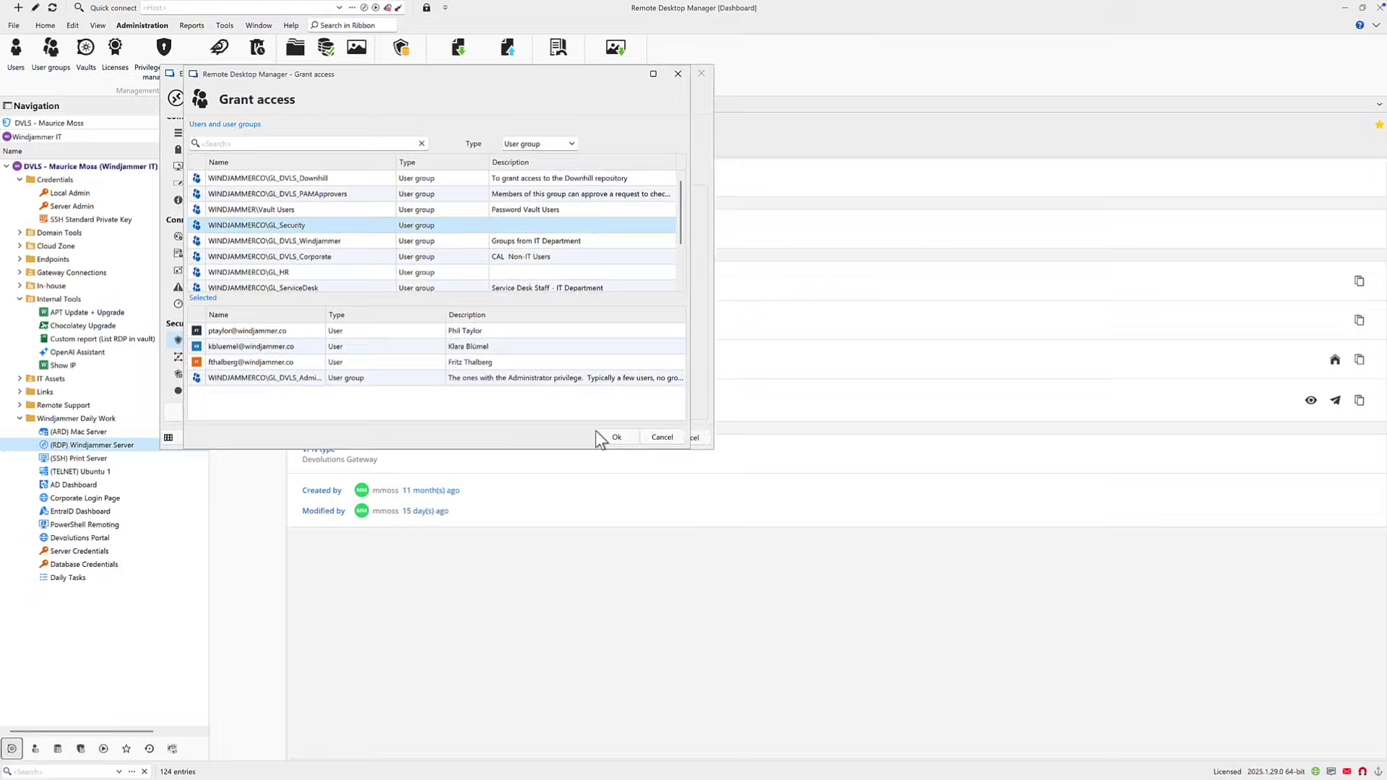
{"action": "left_click", "coordinate": [602, 436]}
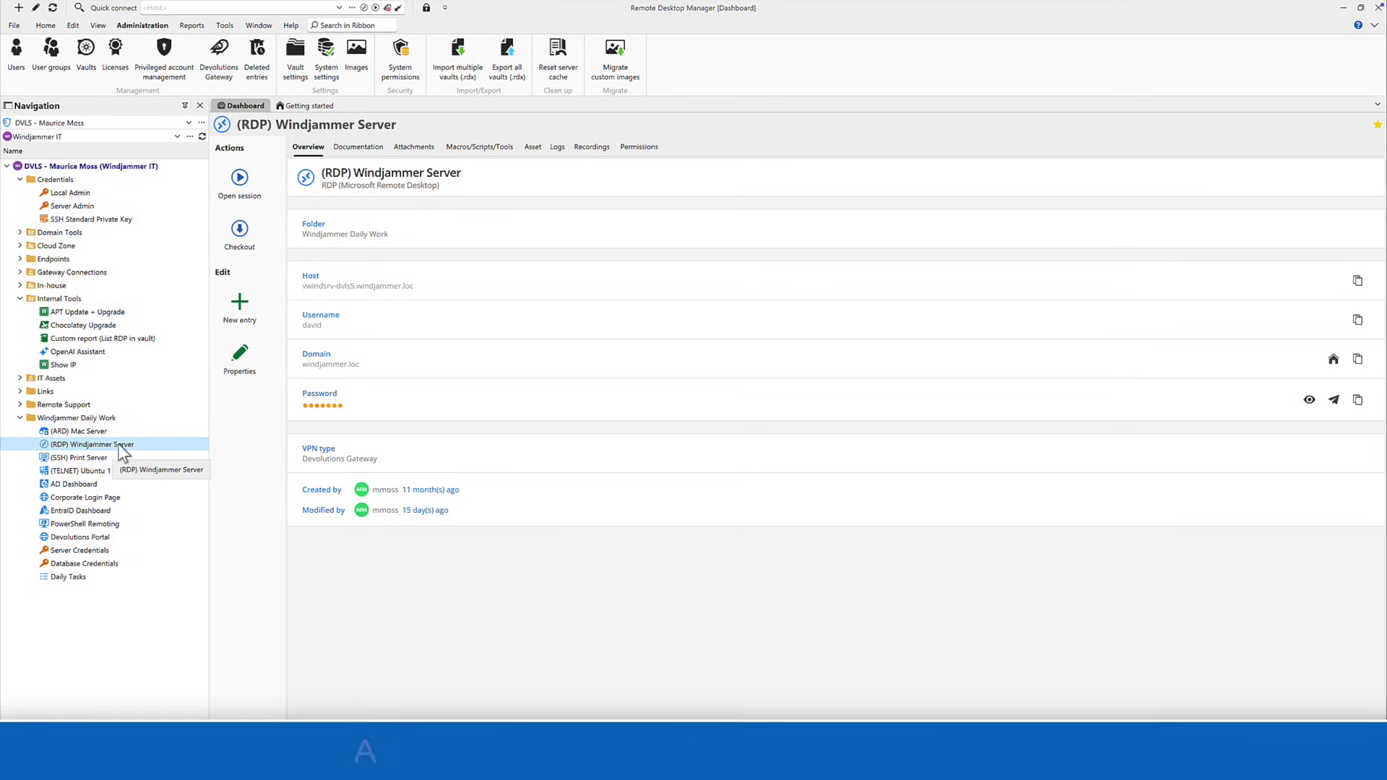
- Launch sessions for Windjammer Server, Mac Server, Ubuntu 1 telnet and EntraID Dashboard
{"action": "left_click", "coordinate": [248, 192]}
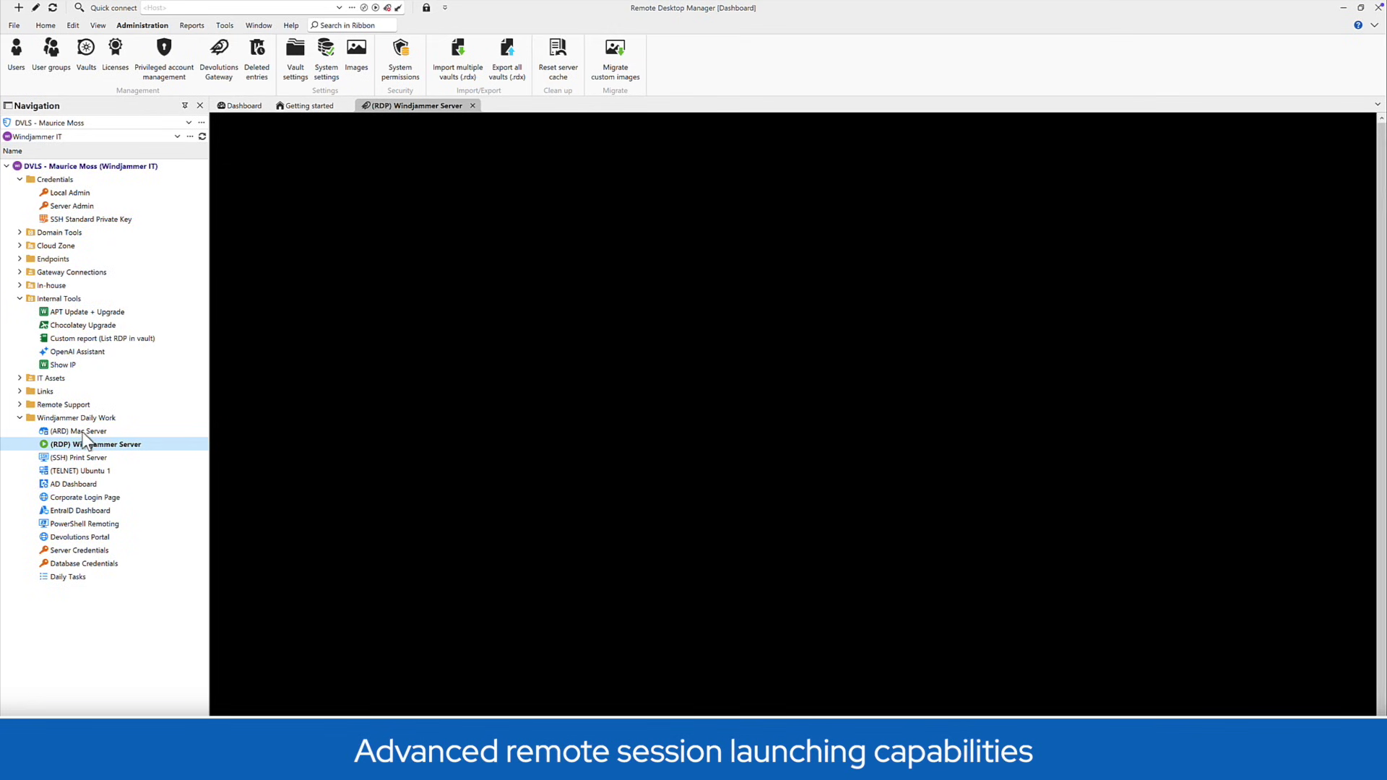
{"action": "left_click", "coordinate": [86, 431]}
{"action": "left_click", "coordinate": [249, 194]}
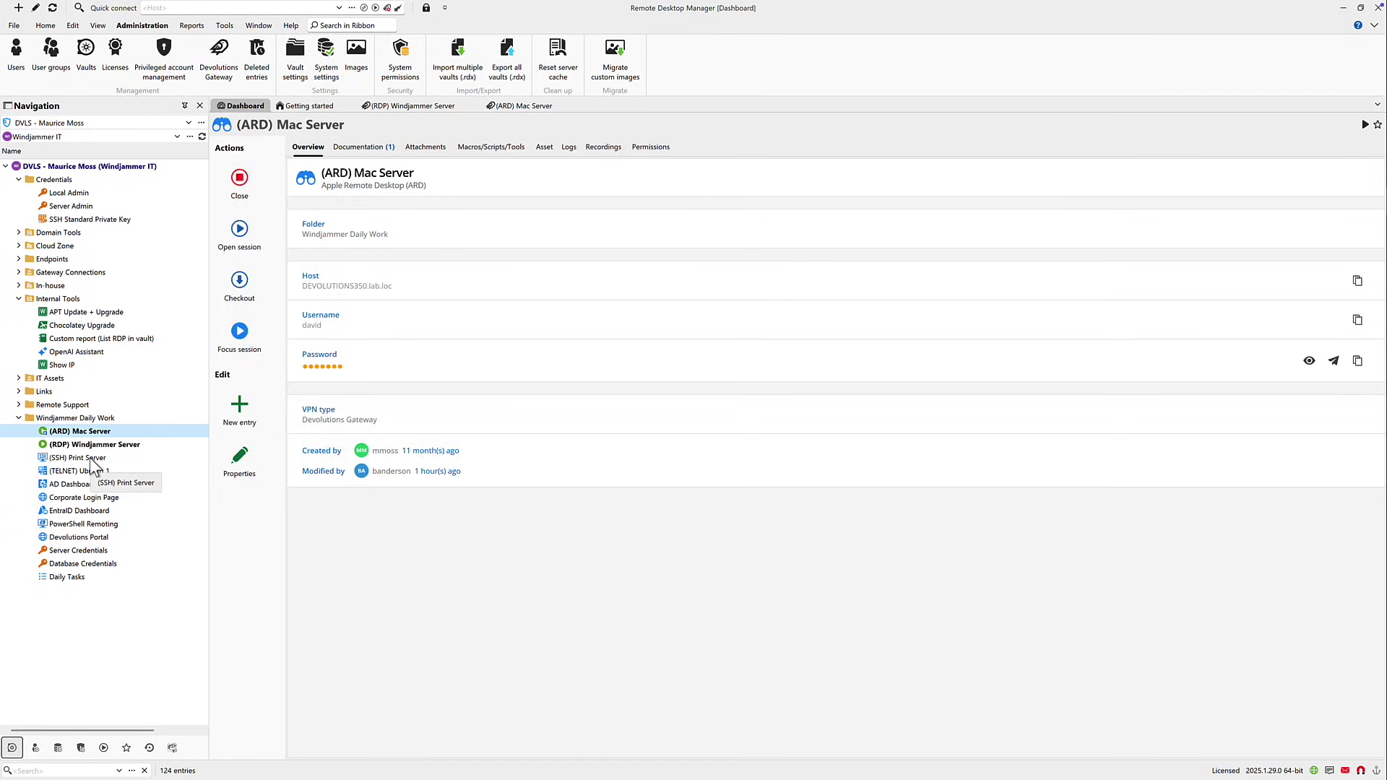
{"action": "left_click", "coordinate": [76, 471]}
{"action": "left_click", "coordinate": [240, 189]}
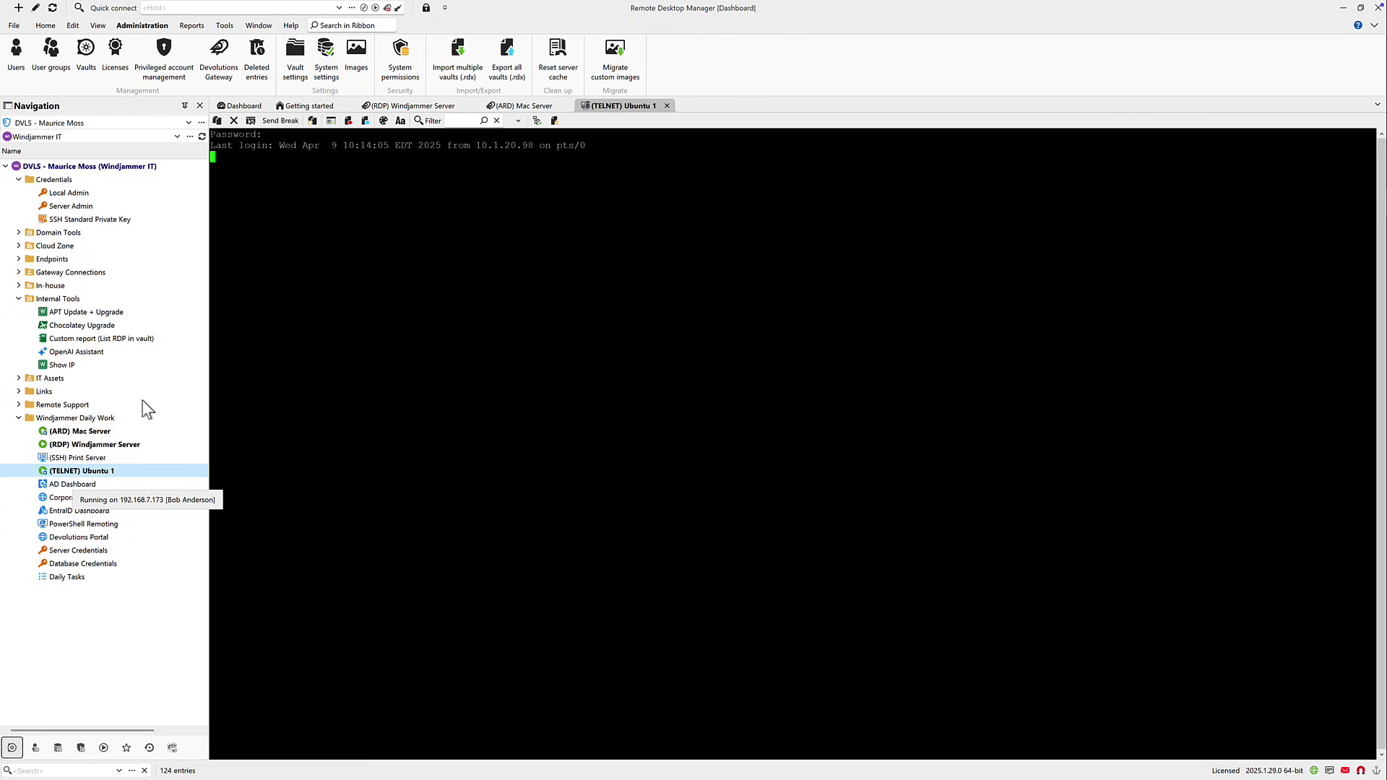
{"action": "left_click", "coordinate": [83, 510]}
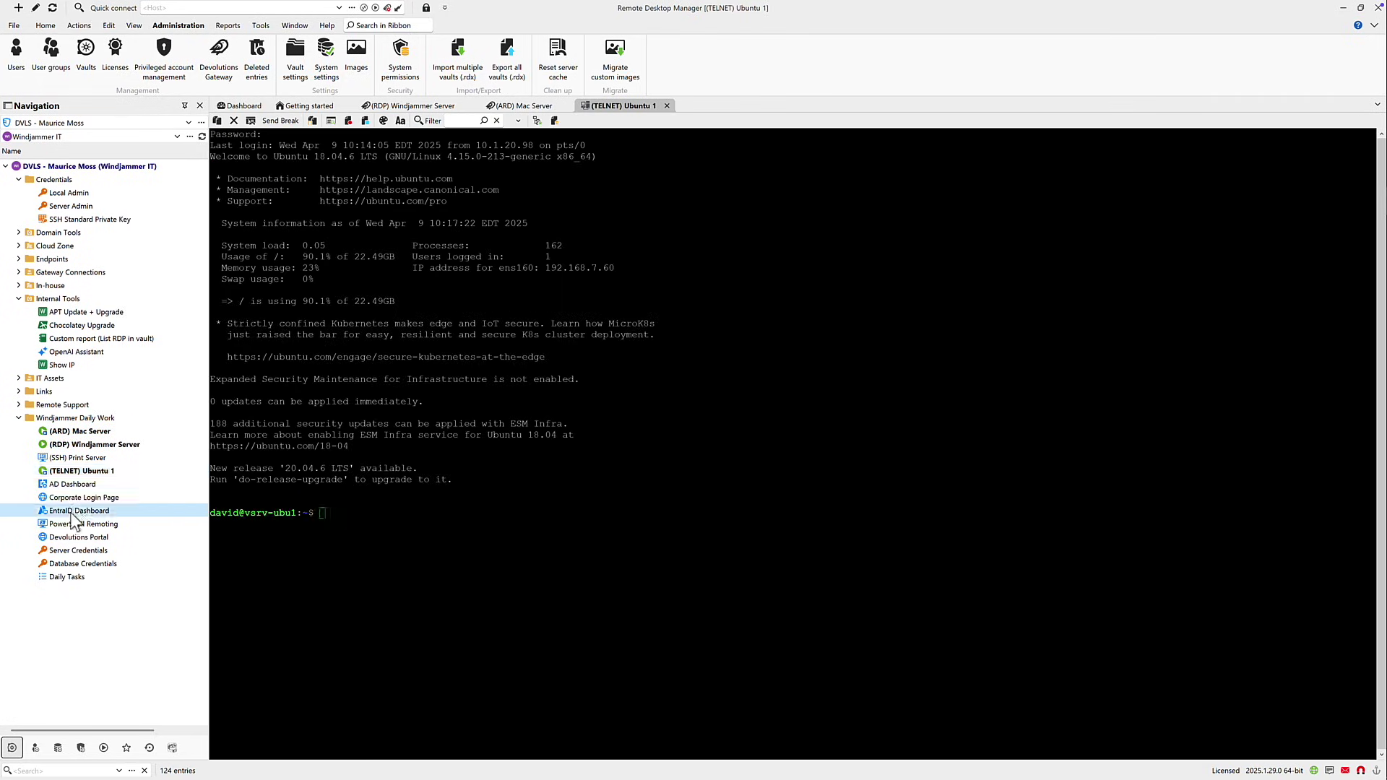
{"action": "left_click", "coordinate": [240, 186]}
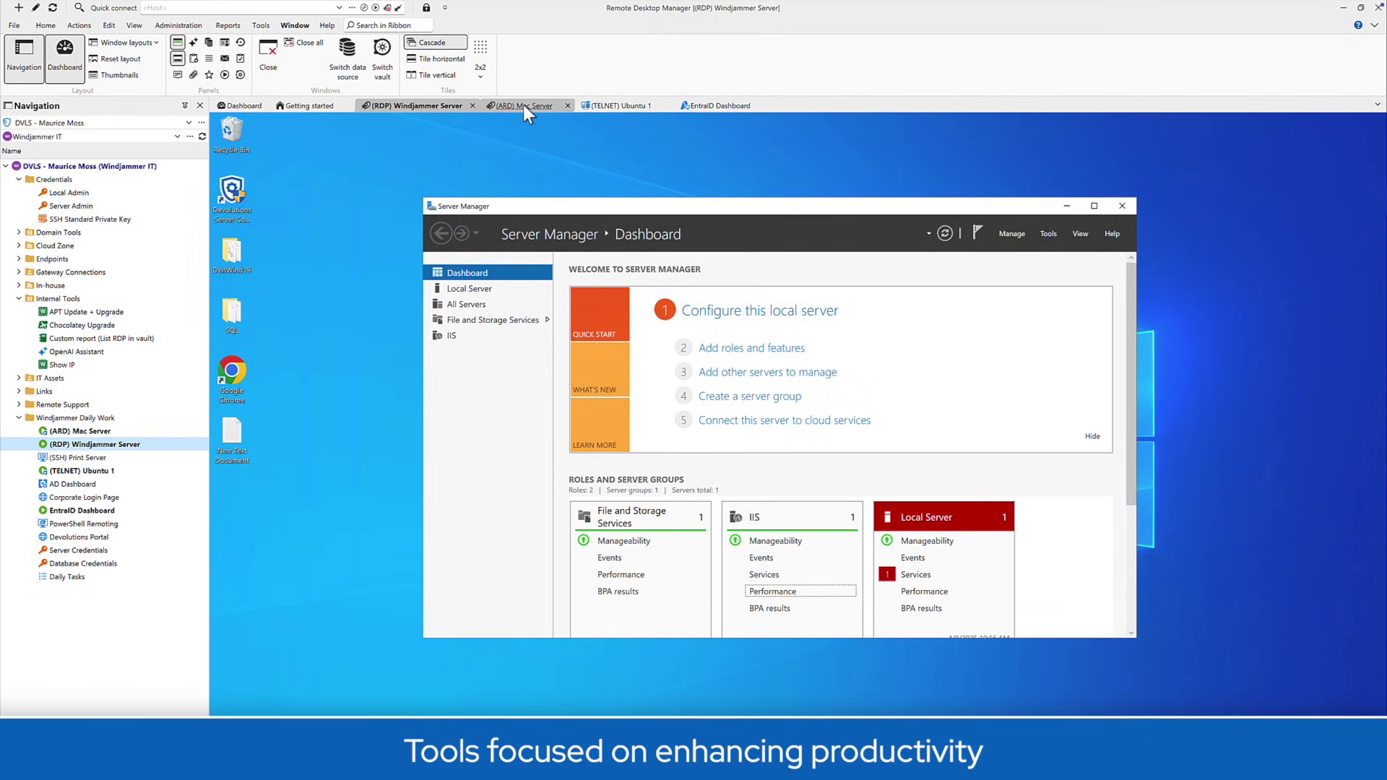
- Cycle through the Mac Server, Ubuntu 1, EntraID Dashboard and Windjammer Server session tabs
{"action": "left_click", "coordinate": [523, 106]}
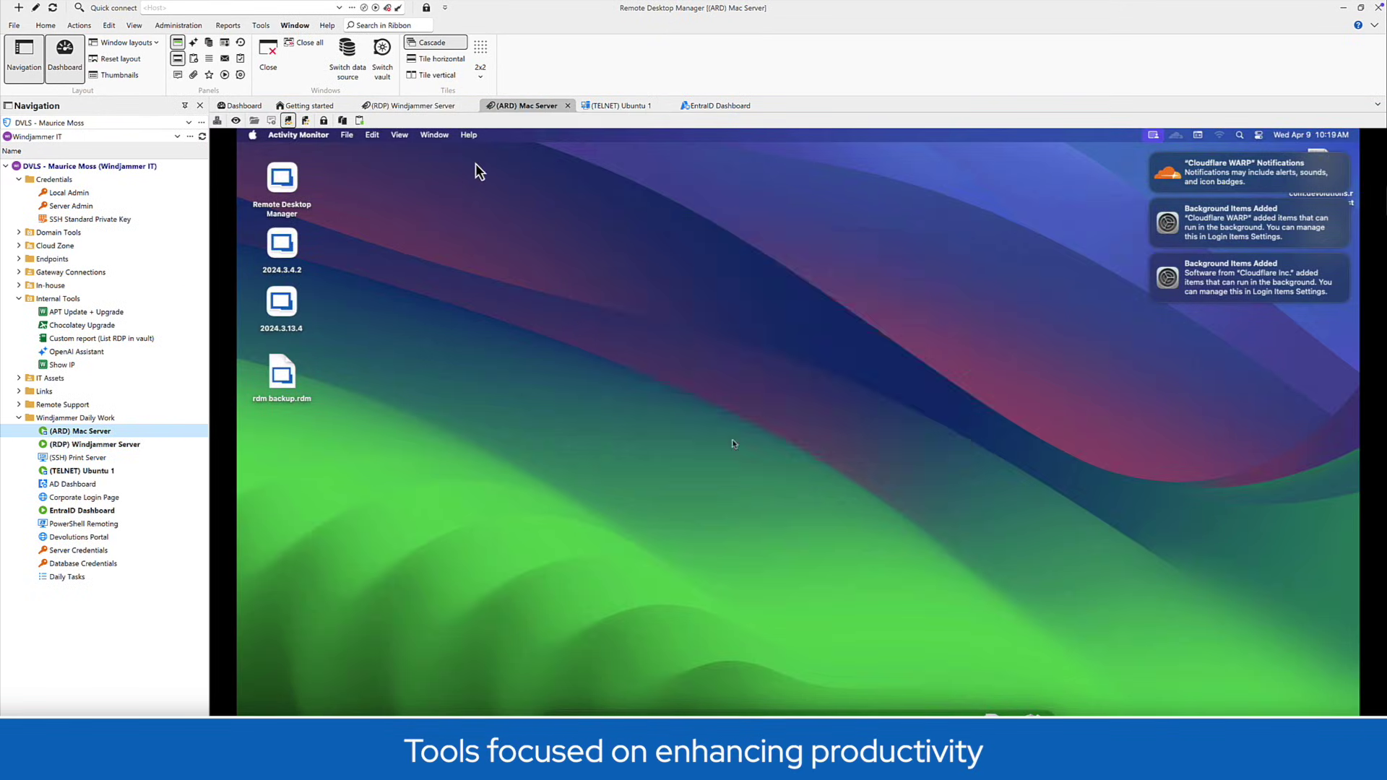
{"action": "left_click", "coordinate": [622, 107]}
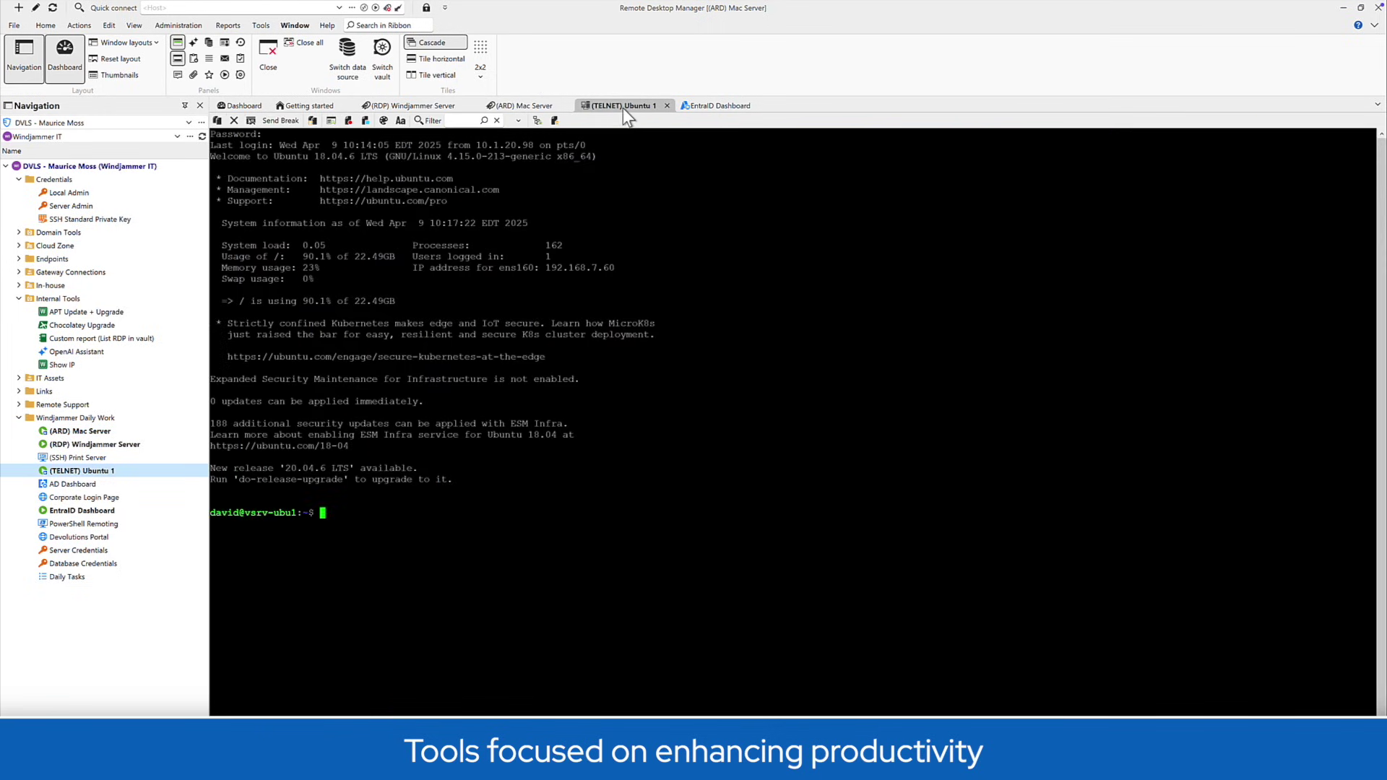
{"action": "left_click", "coordinate": [709, 107]}
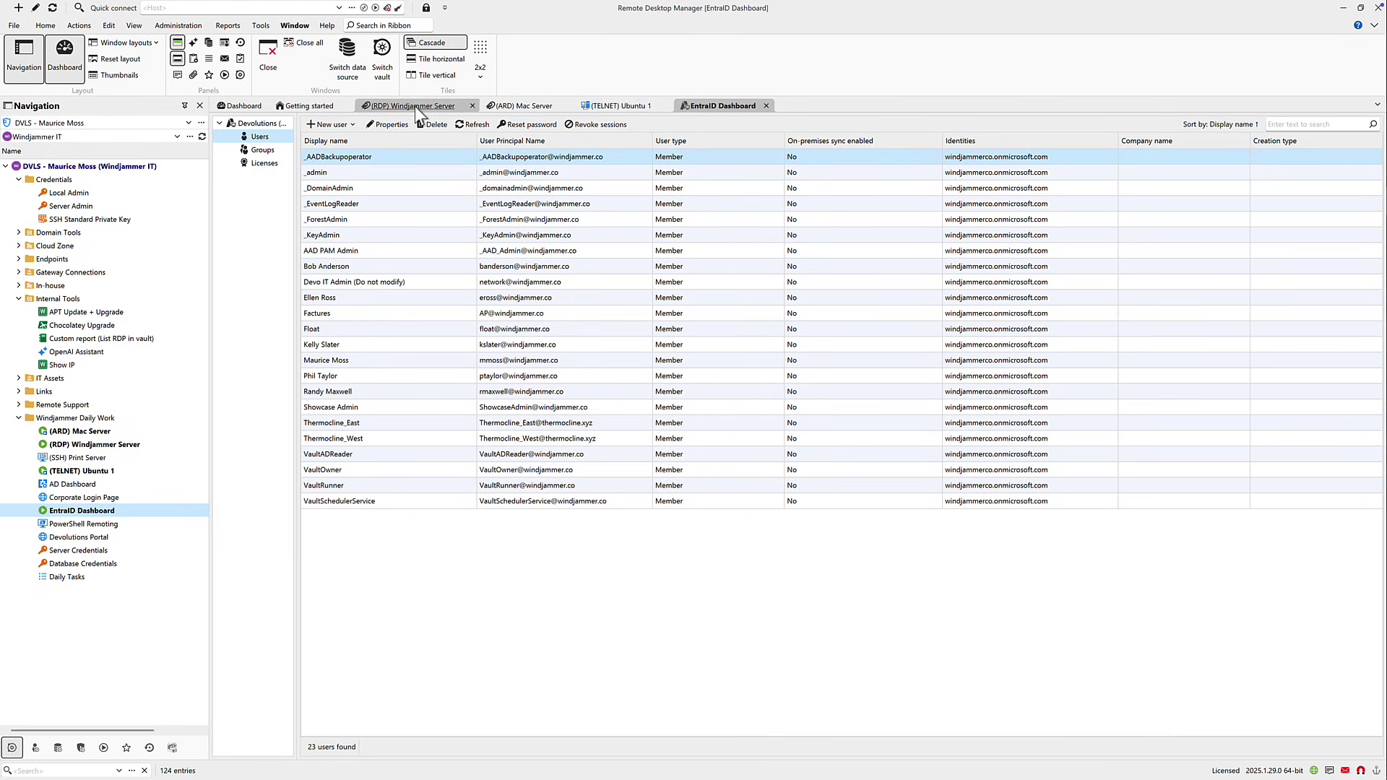
{"action": "left_click", "coordinate": [415, 106]}
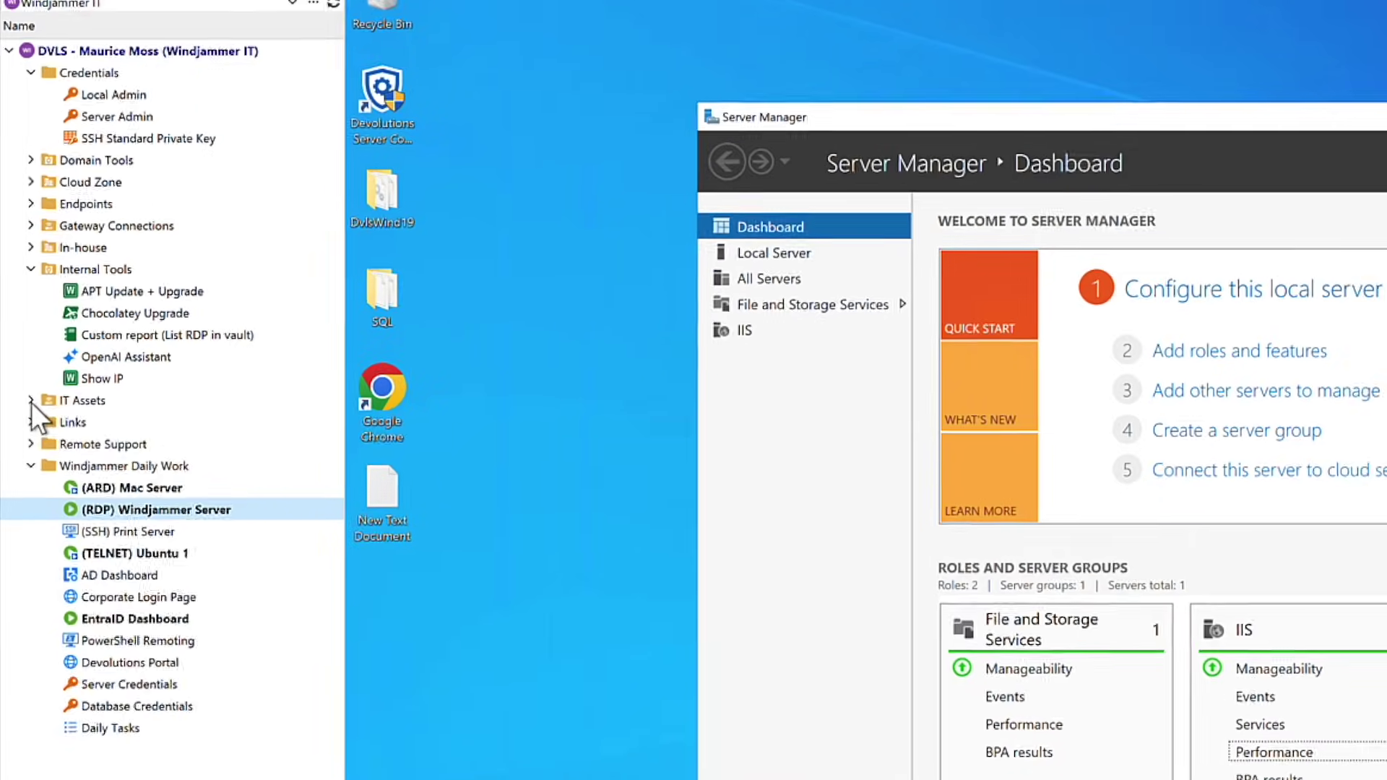
- Expand IT Assets > Hardware > Computers and show the WINDJAMMER004 laptop's overview
{"action": "left_click", "coordinate": [19, 378]}
{"action": "left_click", "coordinate": [55, 470]}
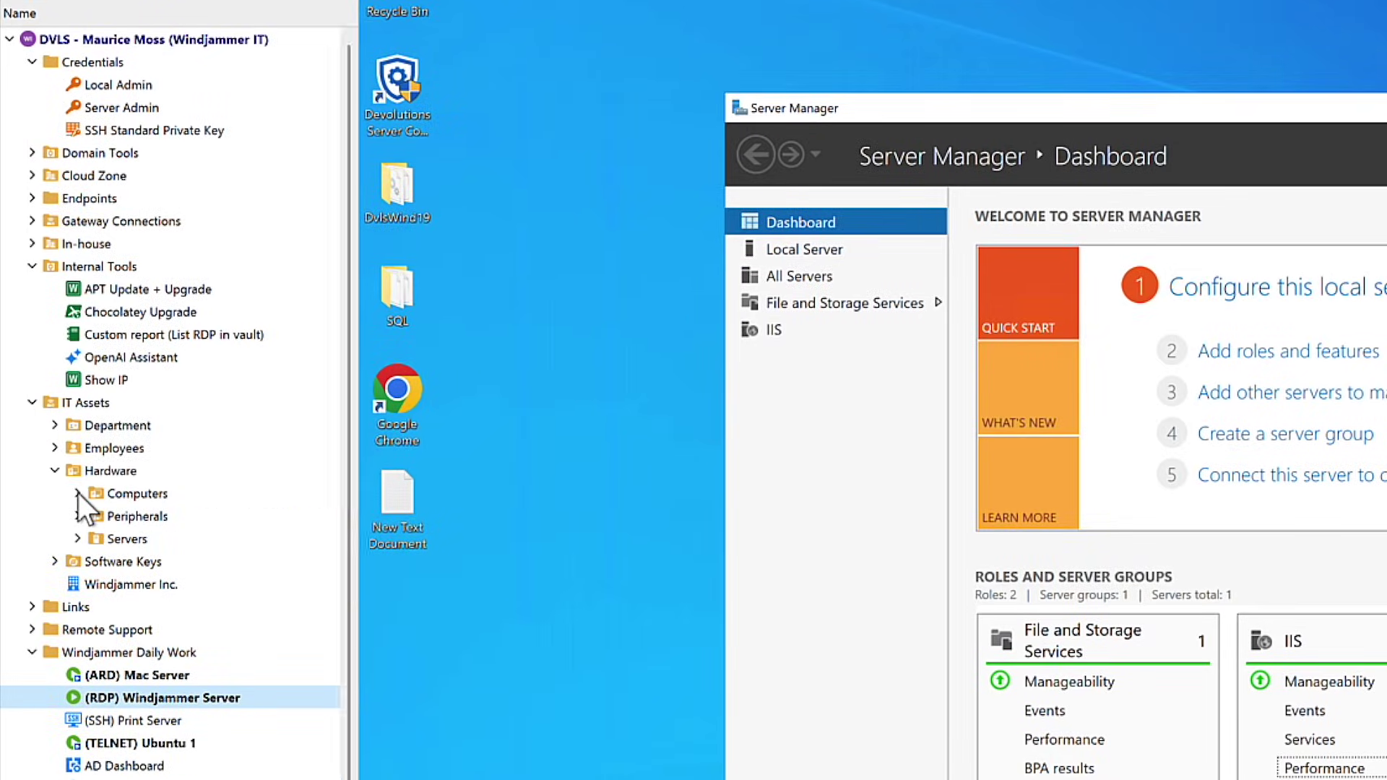
{"action": "left_click", "coordinate": [77, 493]}
{"action": "left_click", "coordinate": [185, 548]}
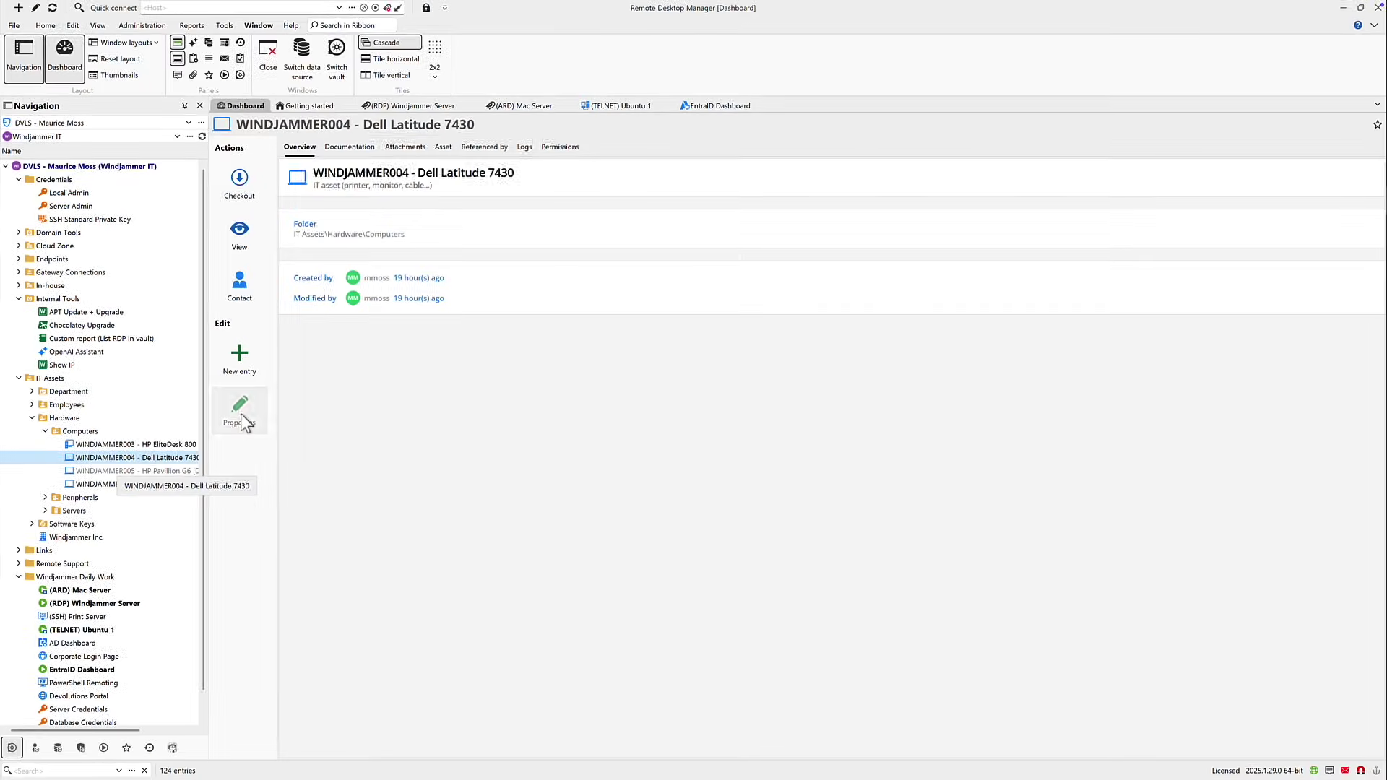
- Change the WINDJAMMER004 laptop's owner to a different employee and update it
{"action": "left_click", "coordinate": [395, 452]}
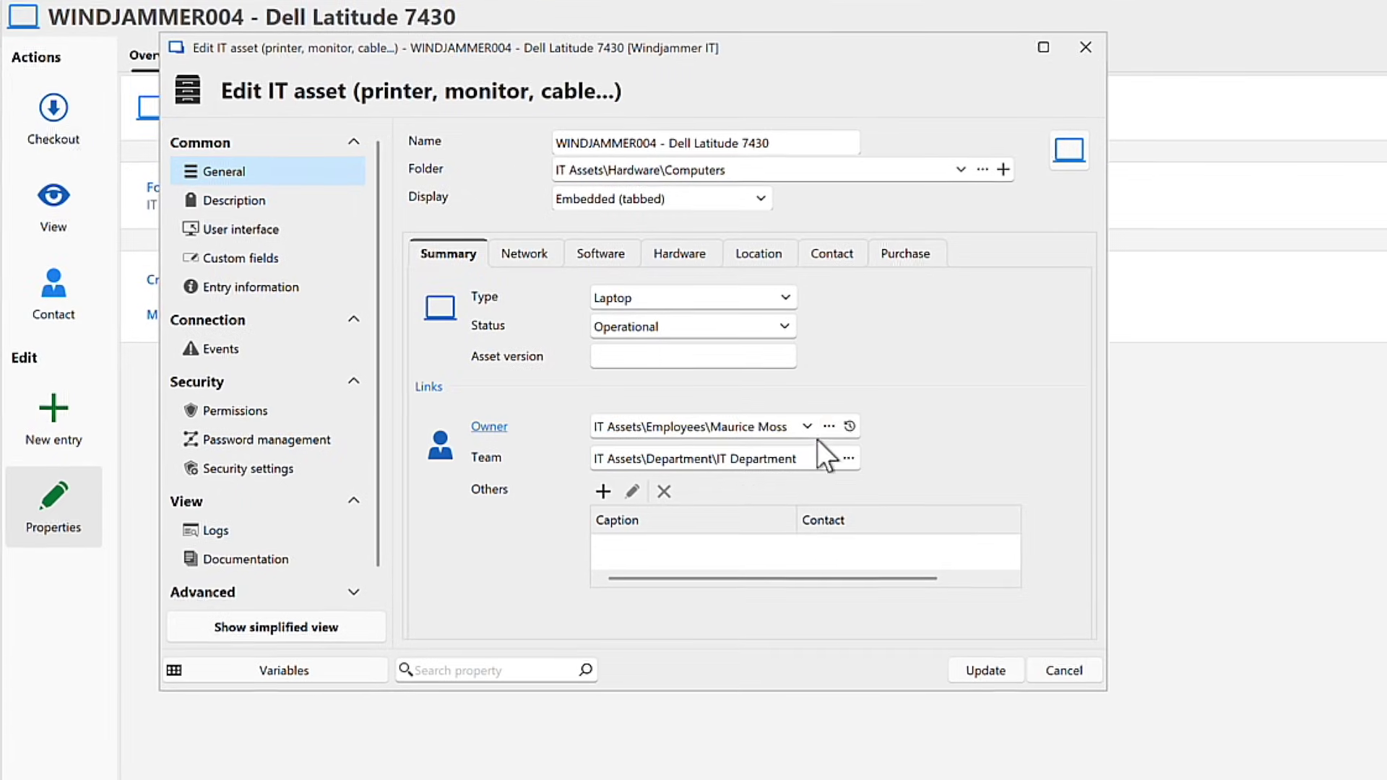
{"action": "left_click", "coordinate": [807, 426]}
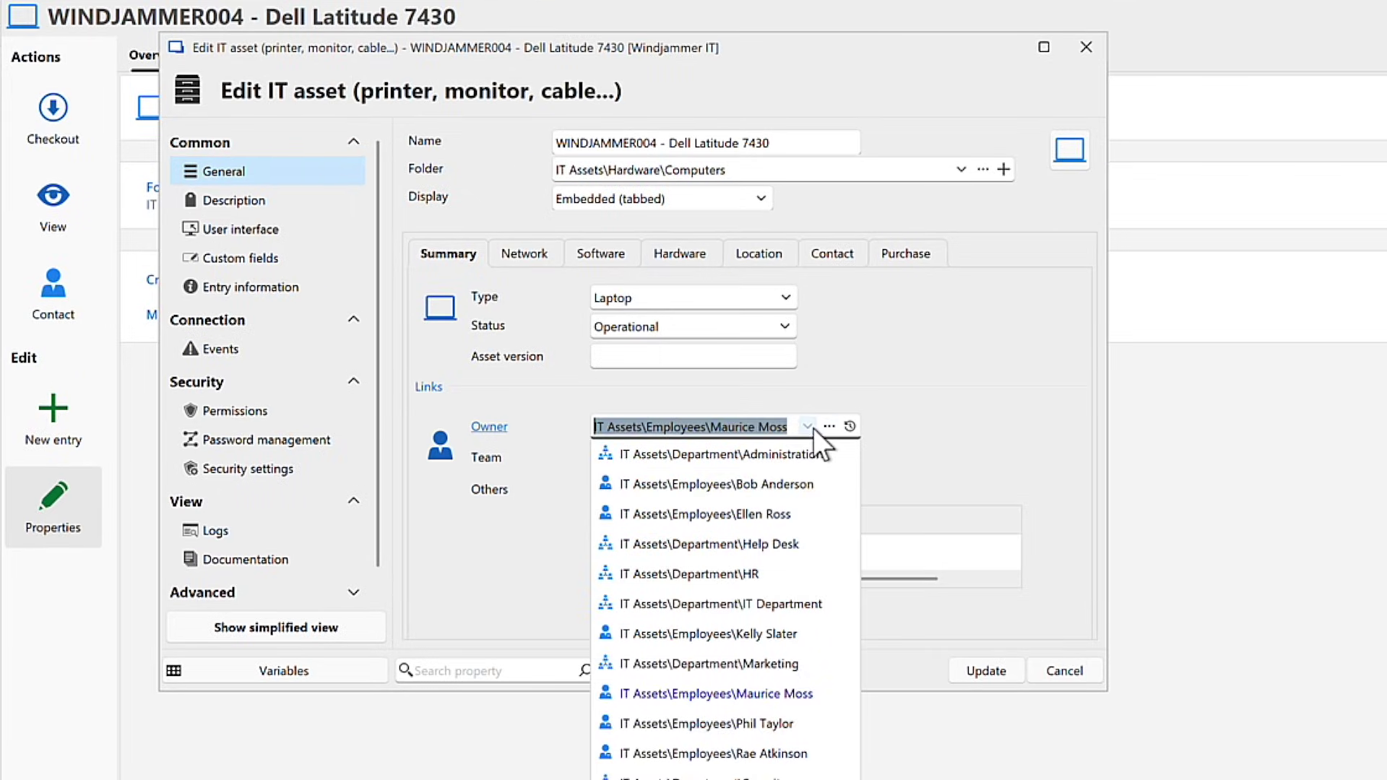
{"action": "left_click", "coordinate": [768, 485]}
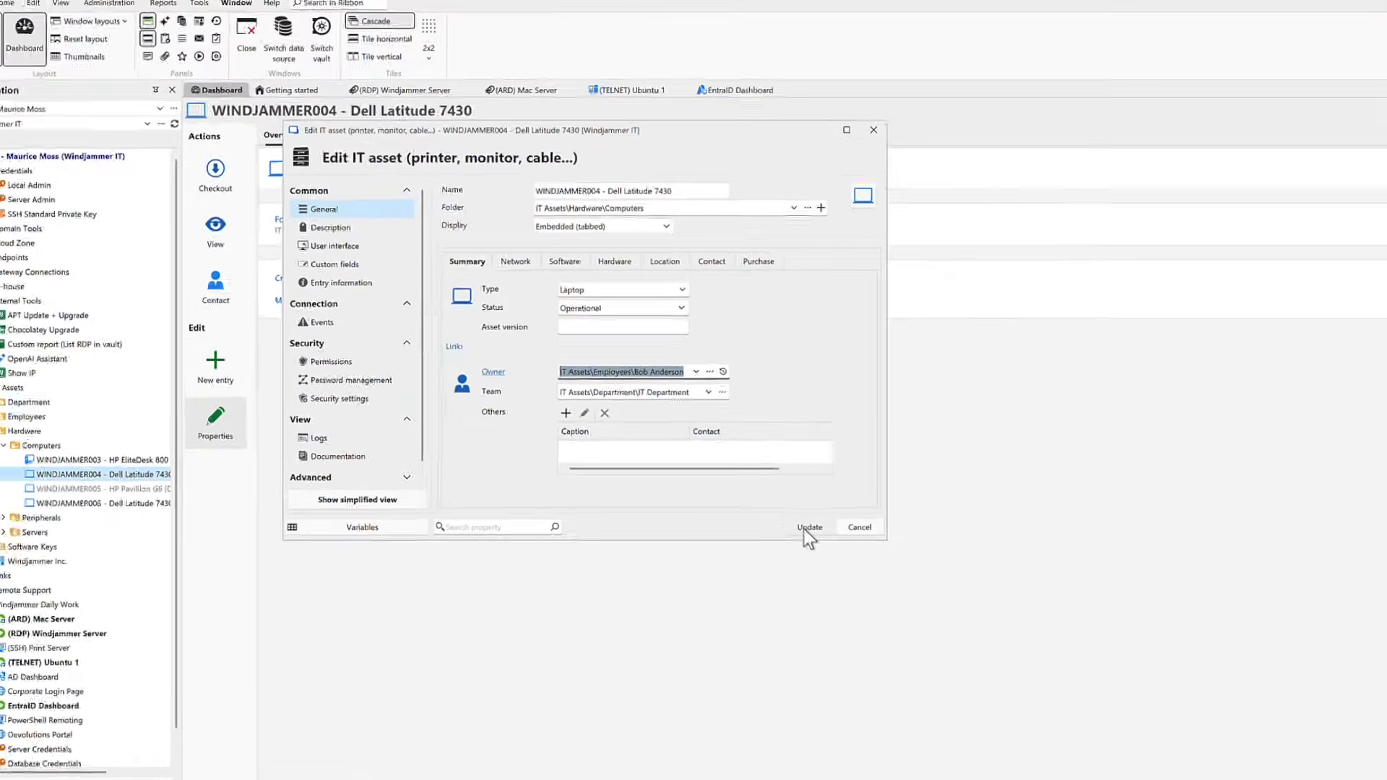
{"action": "left_click", "coordinate": [808, 528]}
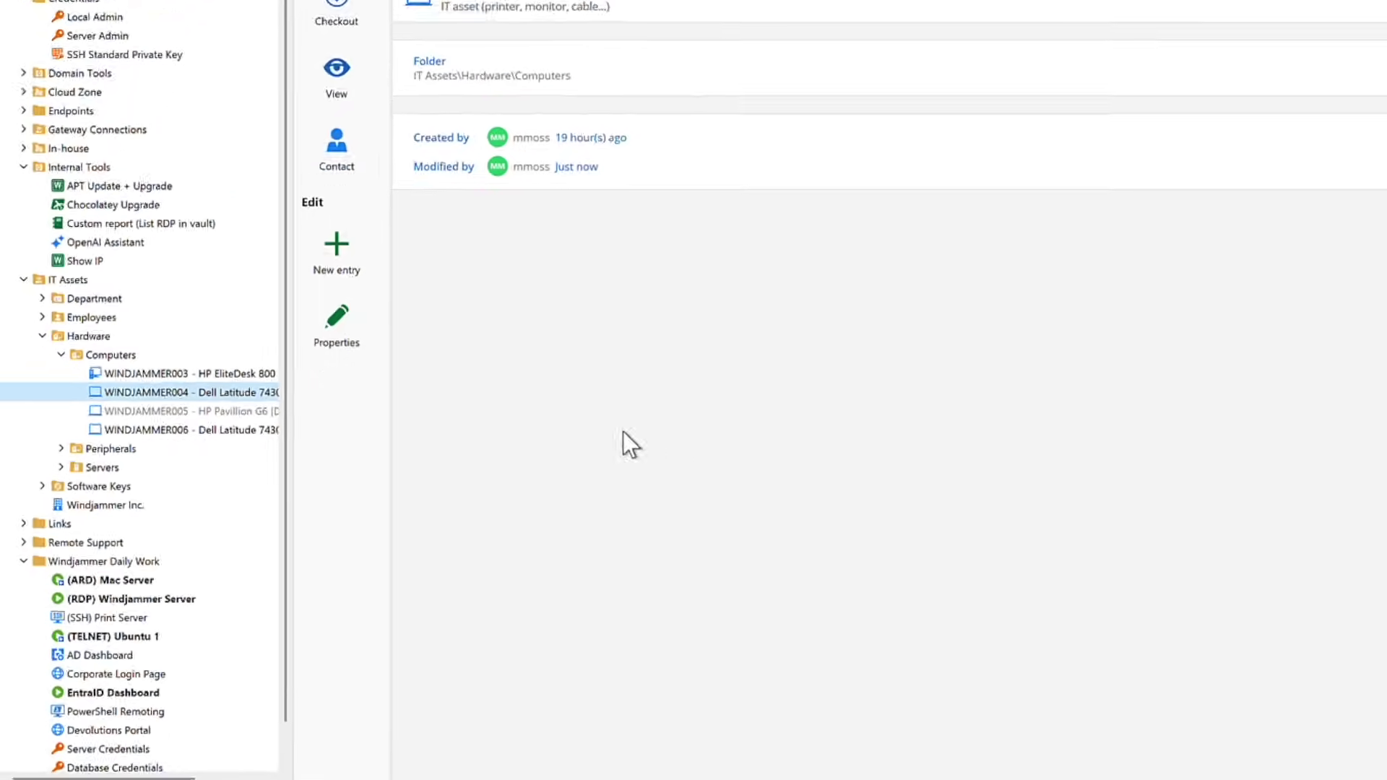
- Expand Peripherals and Software Keys and edit the Microsoft Office Pro Plus license entry
{"action": "left_click", "coordinate": [71, 413]}
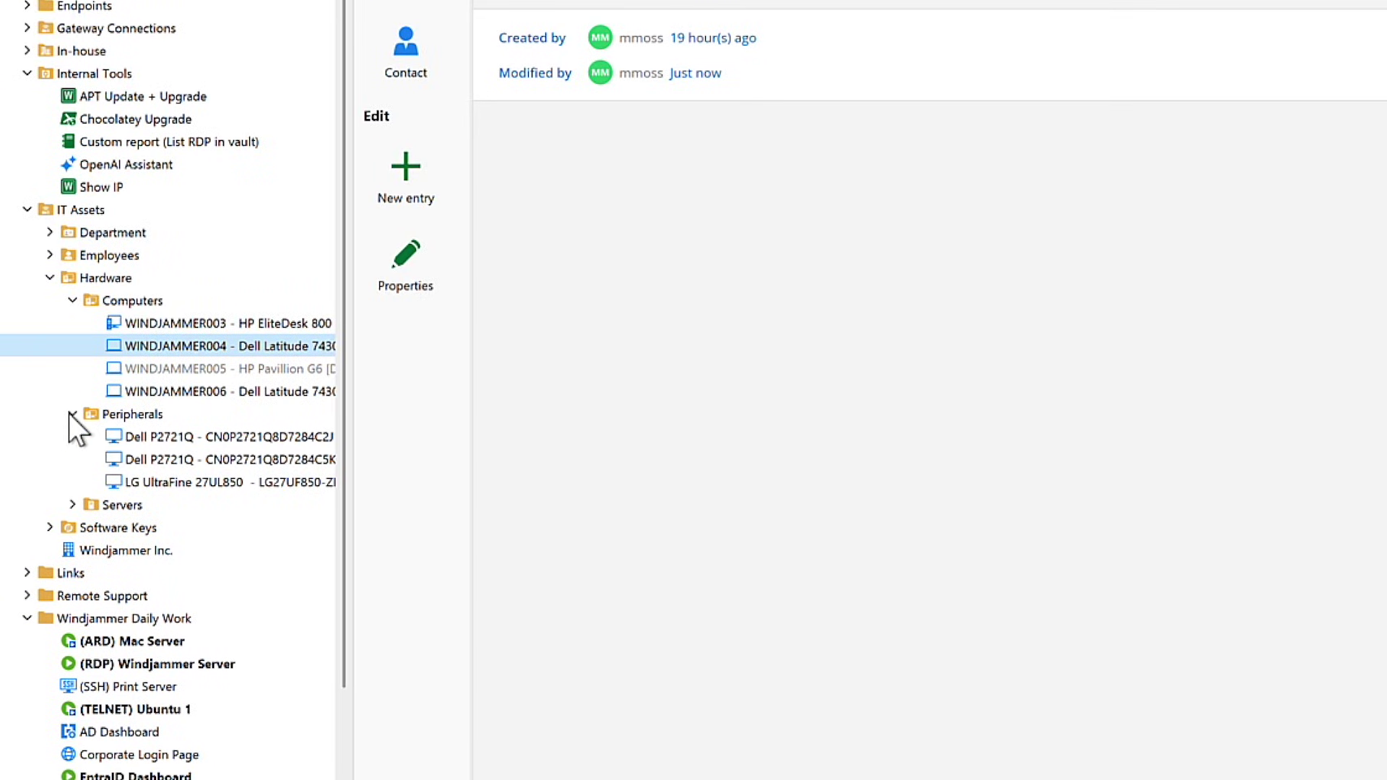
{"action": "left_click", "coordinate": [49, 527]}
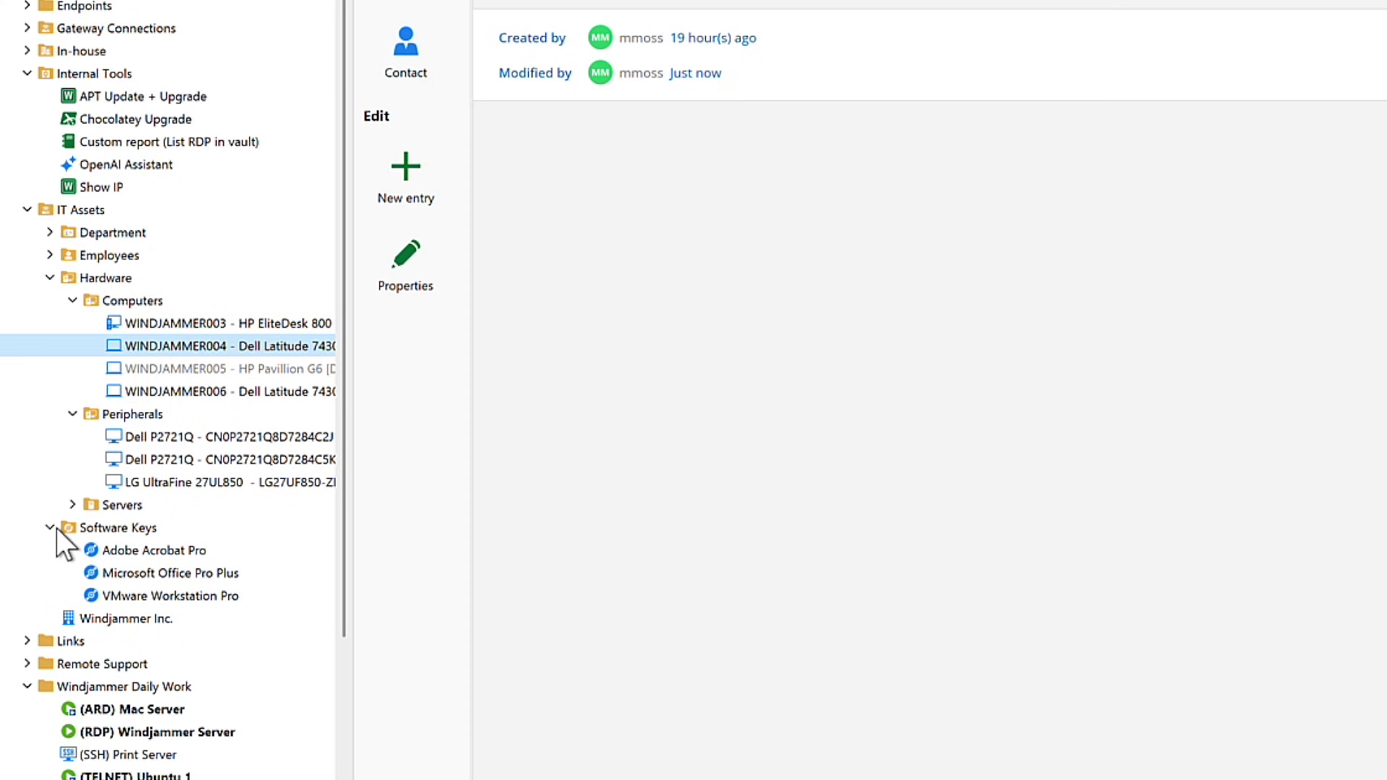
{"action": "left_click", "coordinate": [149, 575]}
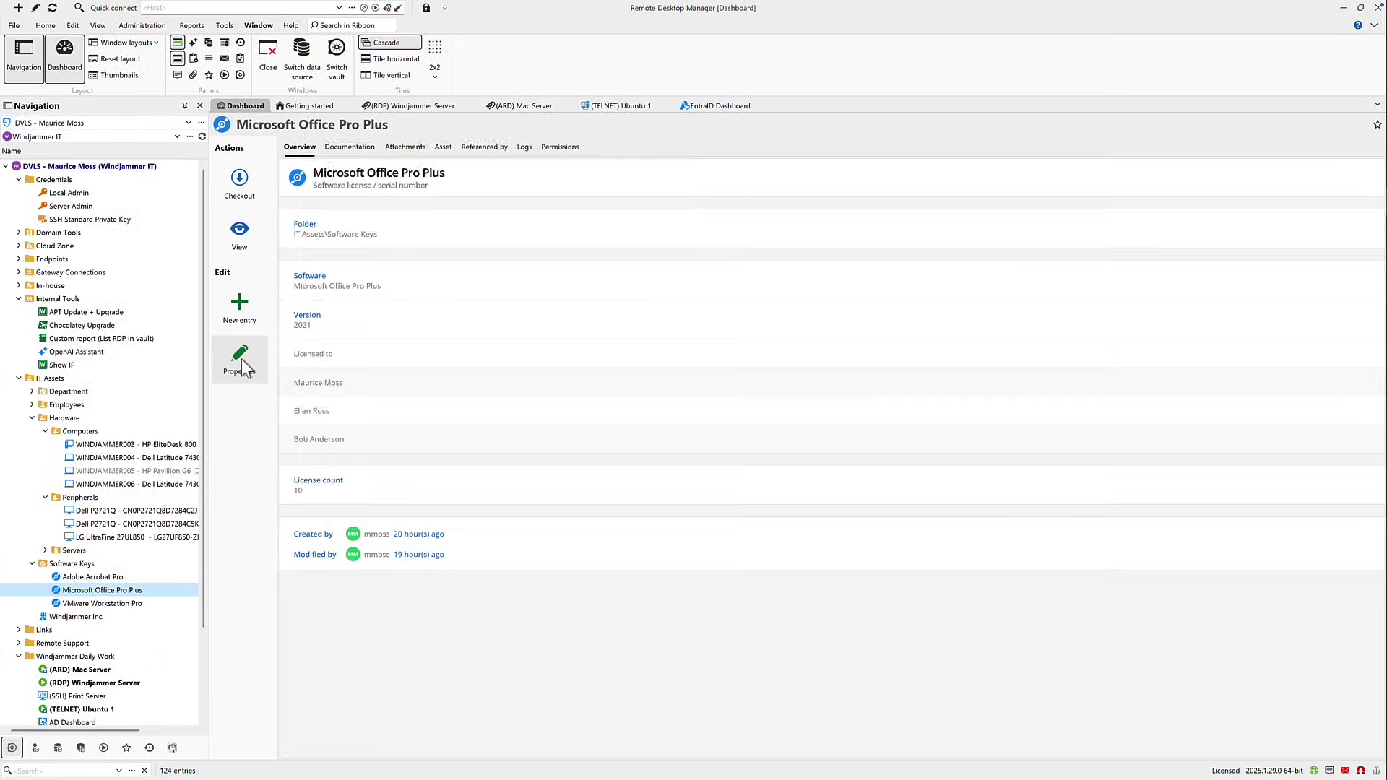
{"action": "left_click", "coordinate": [239, 358]}
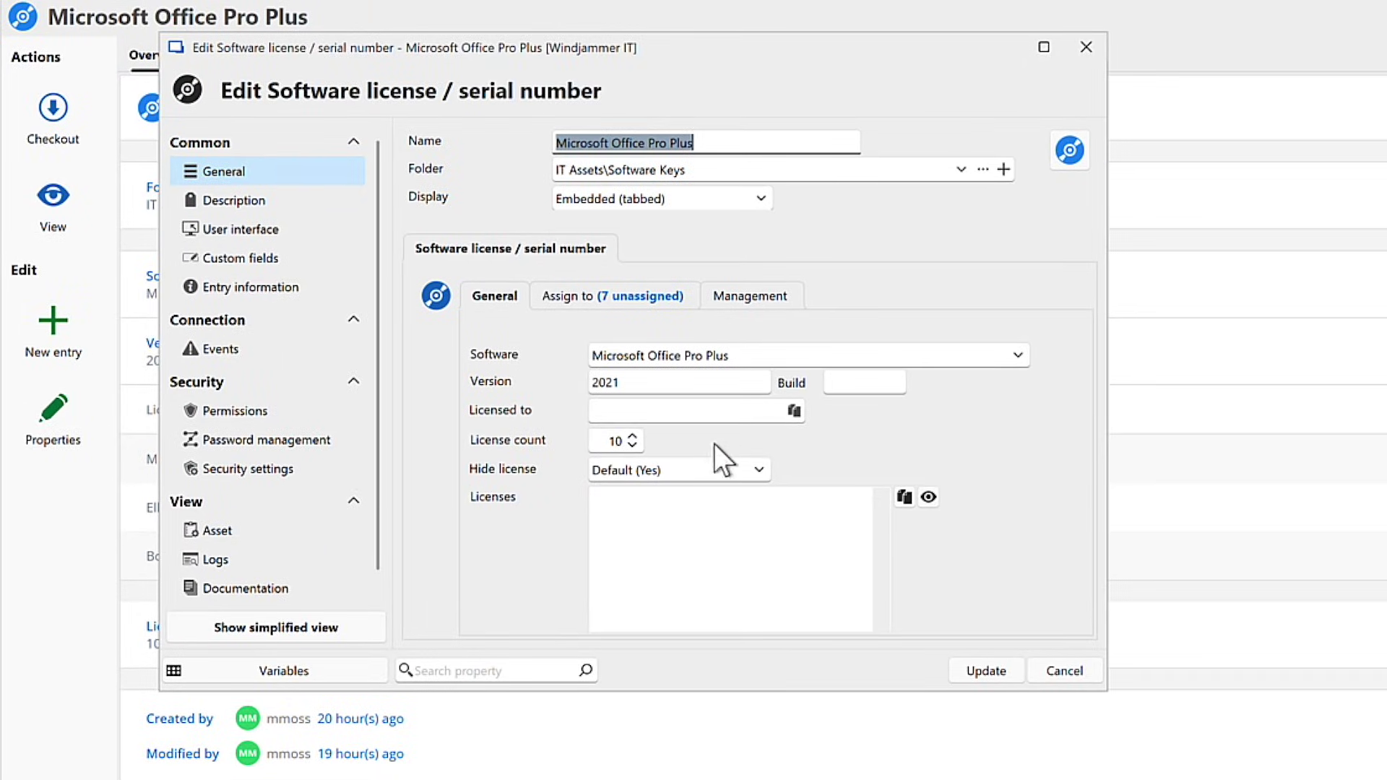
- Link an employee contact from IT Assets > Employees as a new Office Pro Plus assignee and update
{"action": "left_click", "coordinate": [610, 293]}
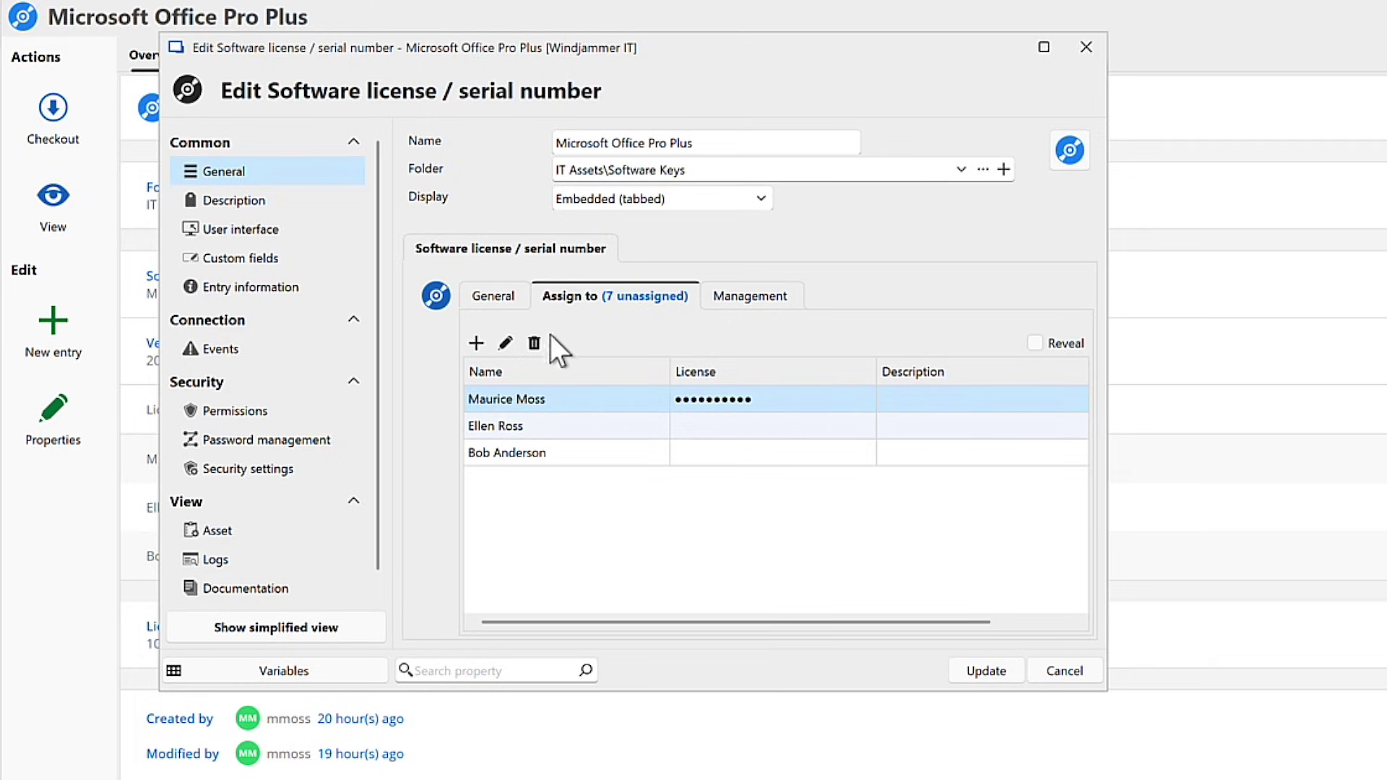
{"action": "left_click", "coordinate": [477, 343]}
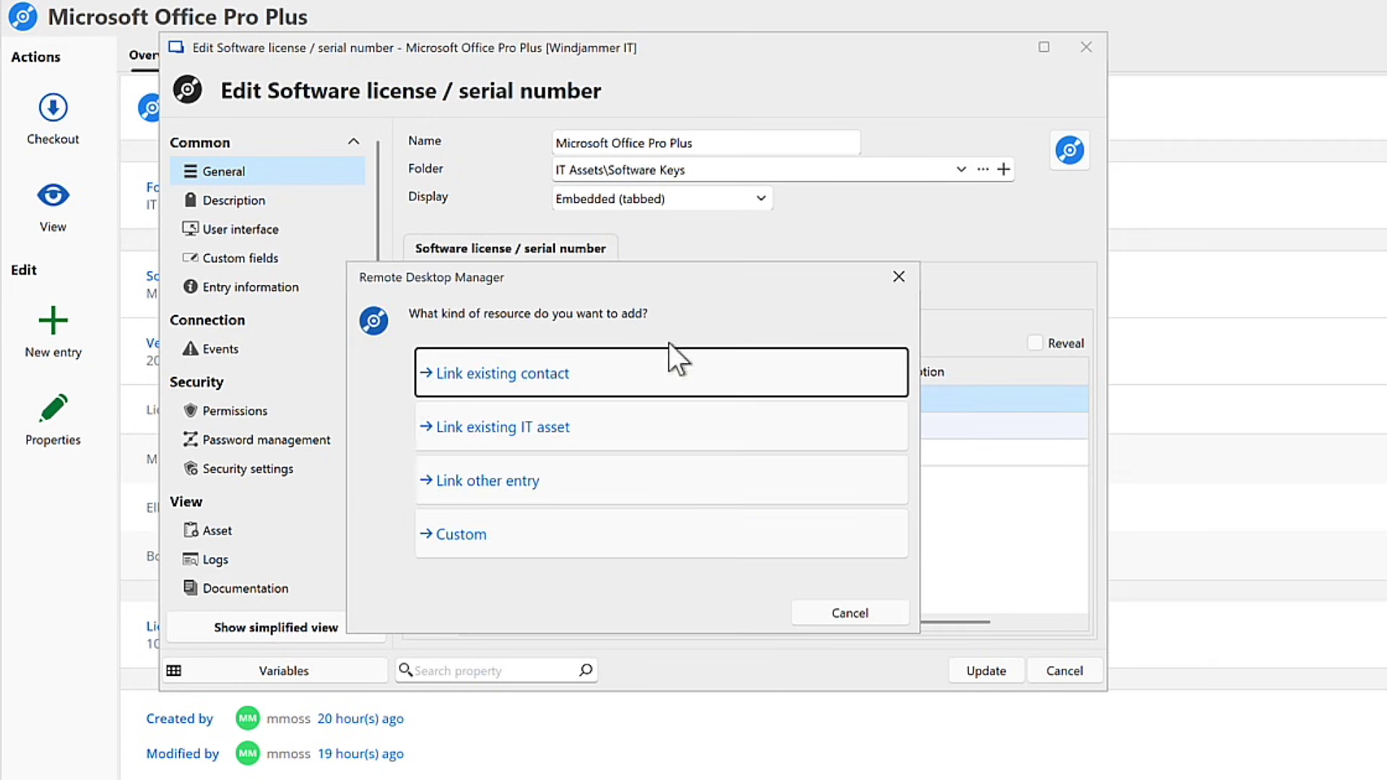
{"action": "left_click", "coordinate": [426, 377]}
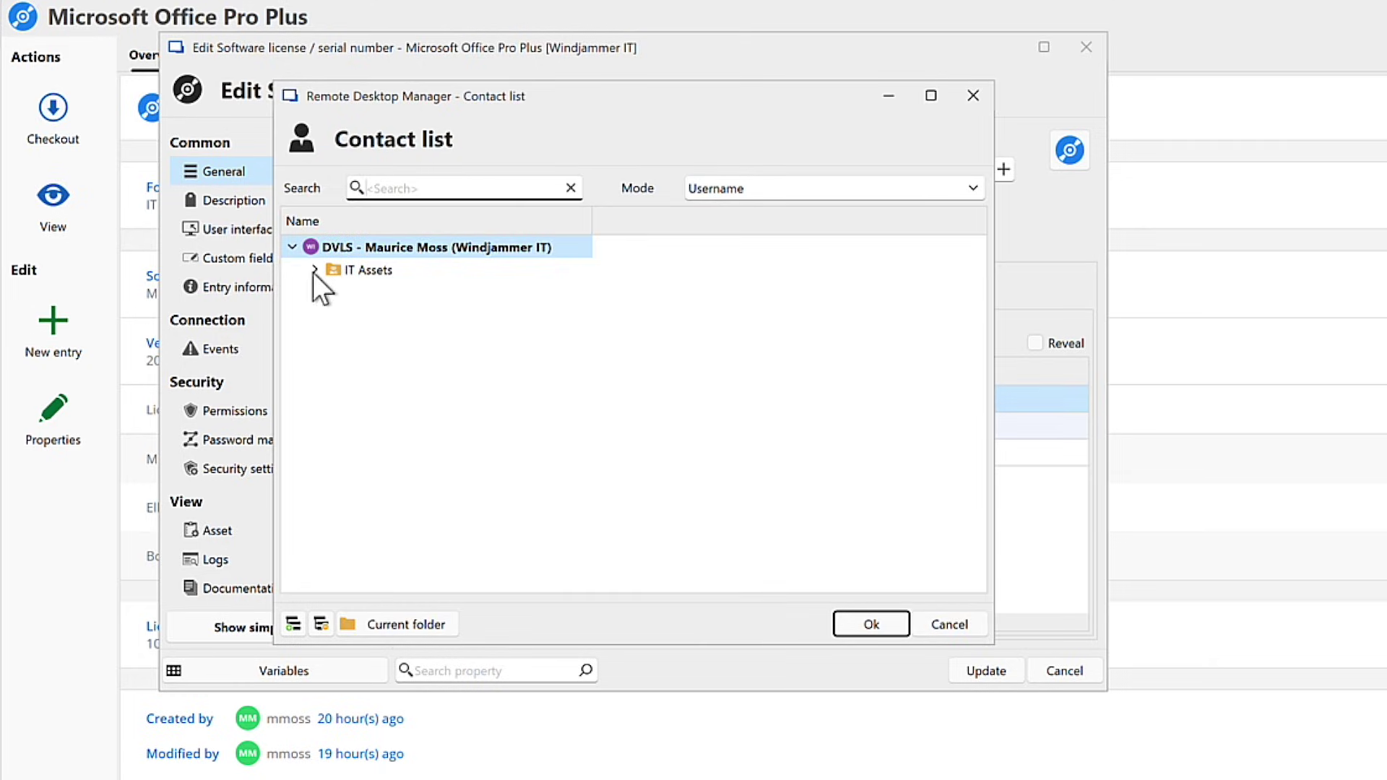
{"action": "left_click", "coordinate": [314, 270]}
{"action": "left_click", "coordinate": [337, 315]}
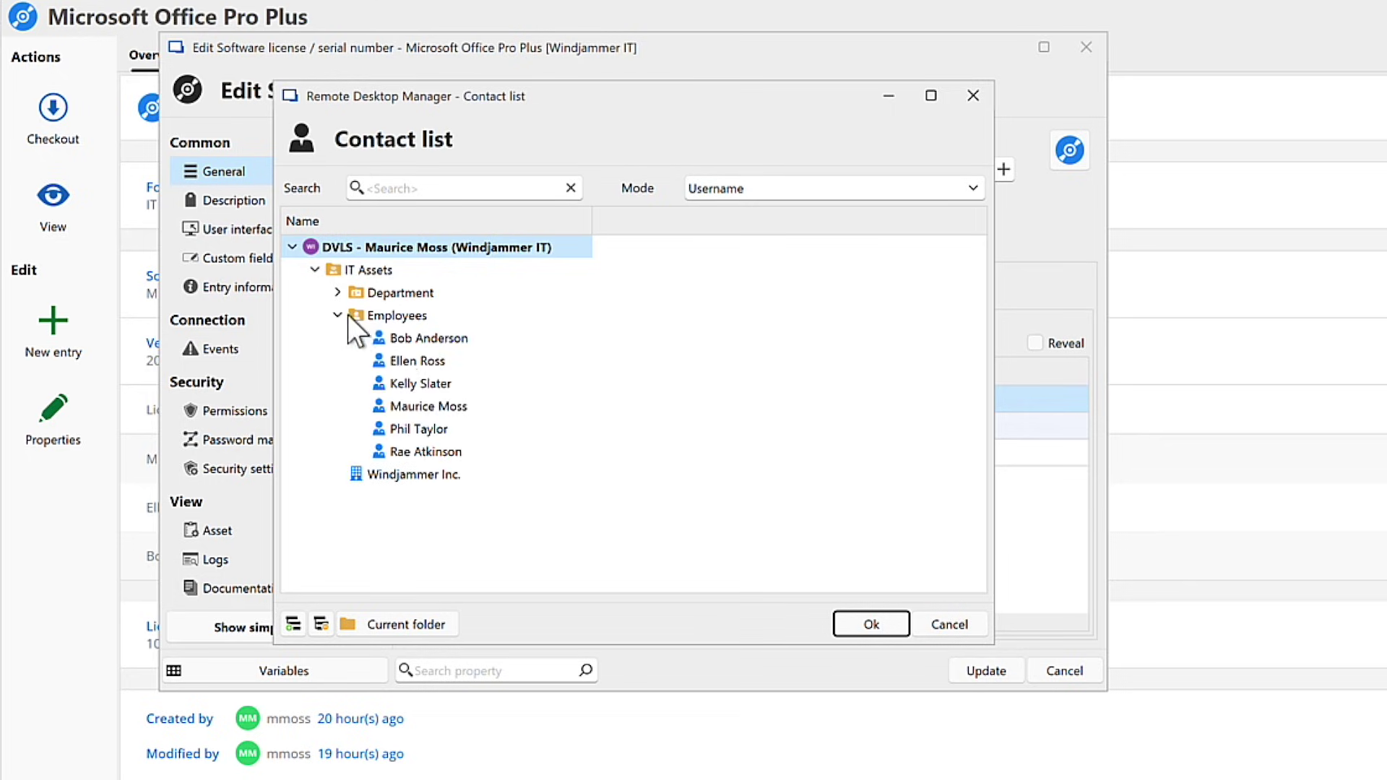
{"action": "left_click", "coordinate": [400, 436]}
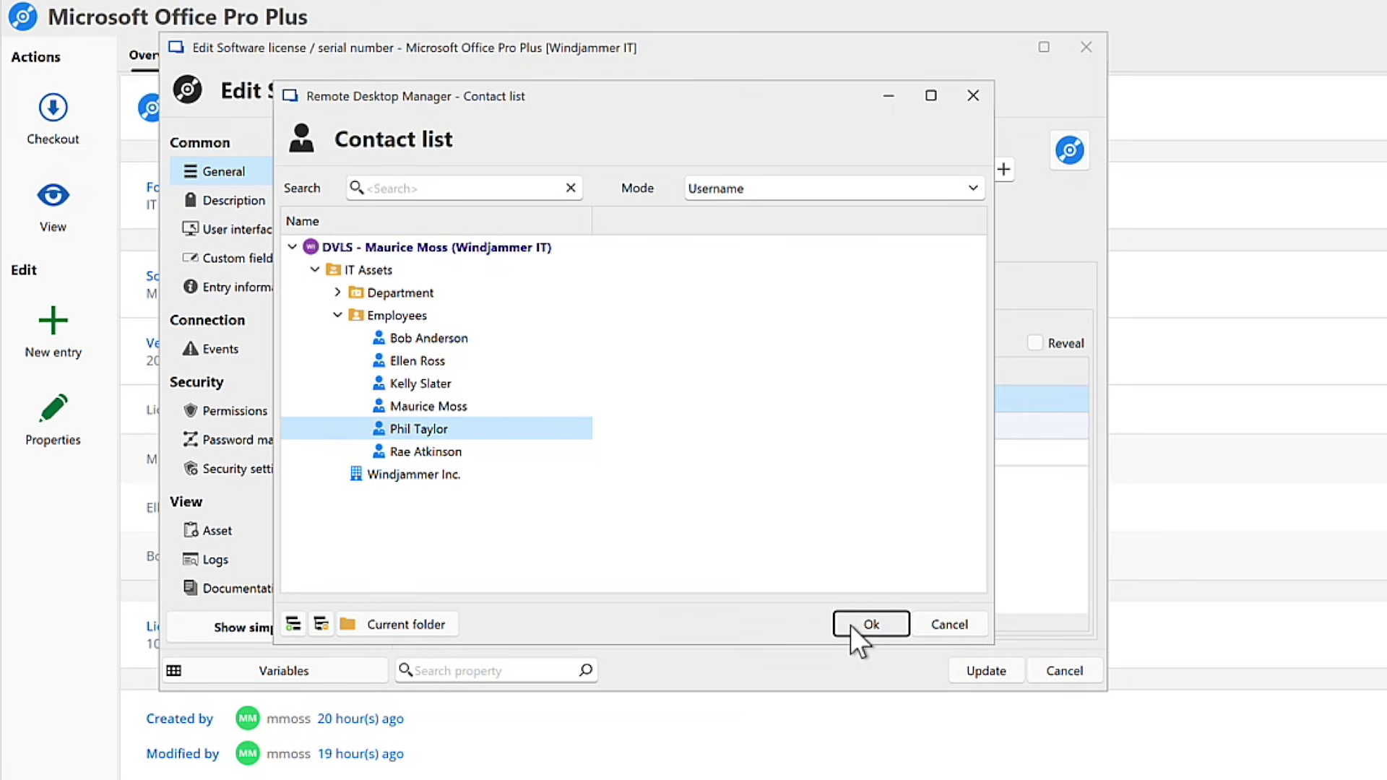
{"action": "left_click", "coordinate": [870, 624]}
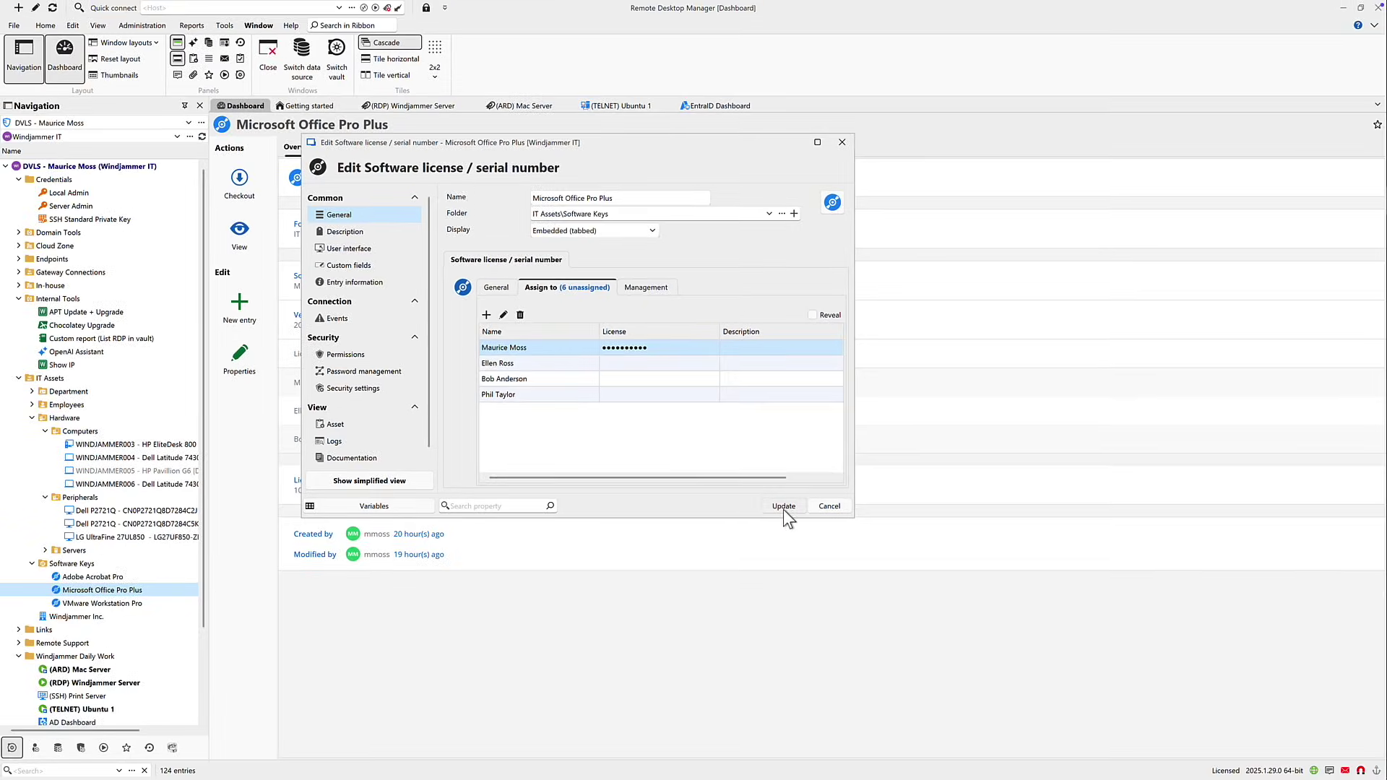
{"action": "left_click", "coordinate": [786, 509]}
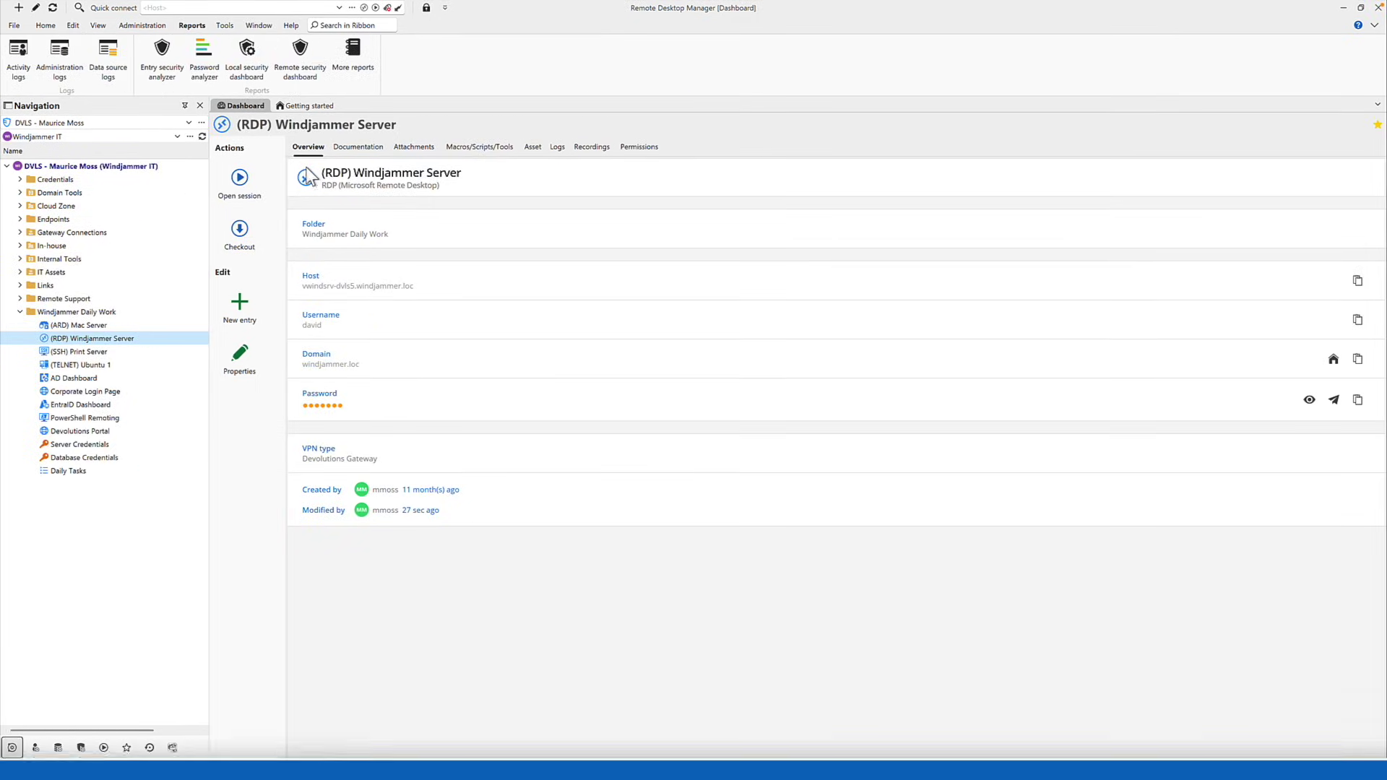
- View Windjammer Server's logs, play its latest session recording, then open all-vault activity logs
{"action": "left_click", "coordinate": [557, 148]}
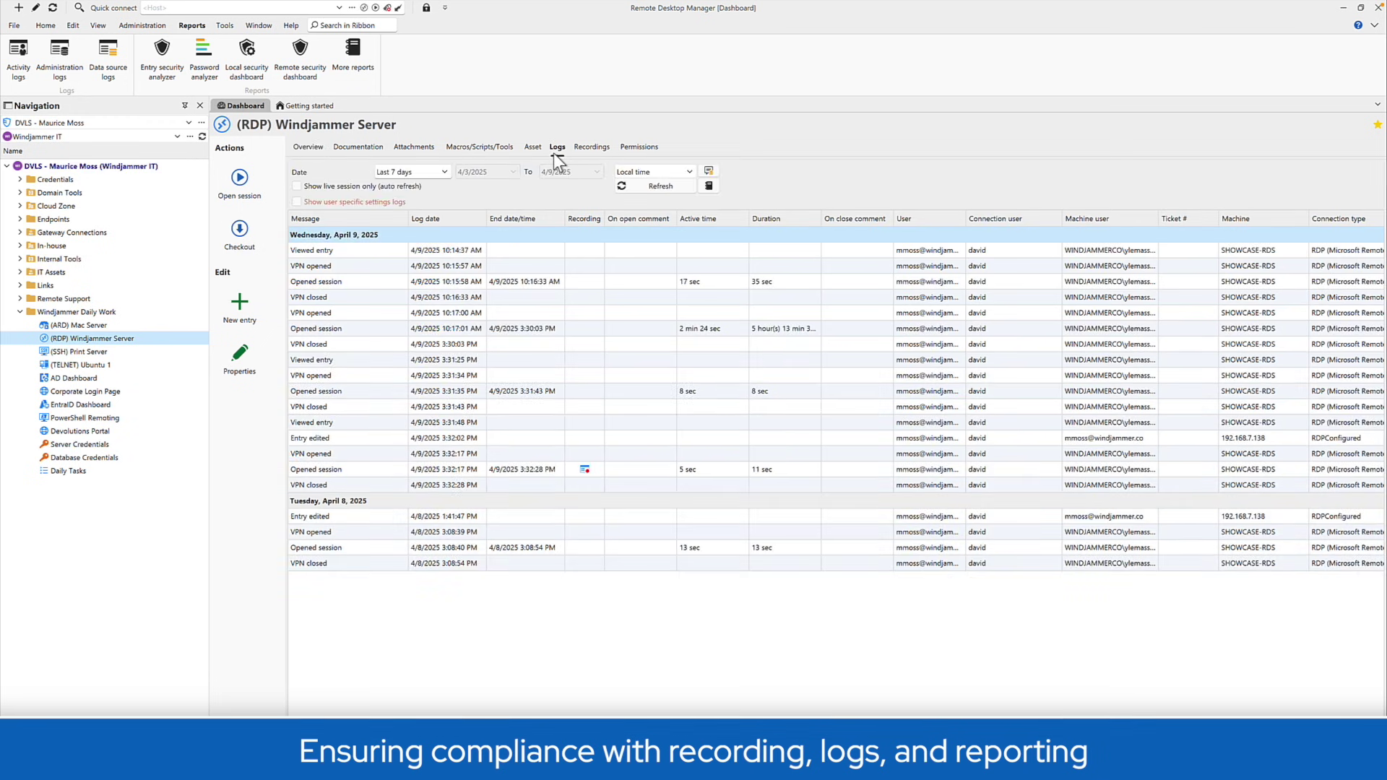
{"action": "left_click", "coordinate": [591, 146]}
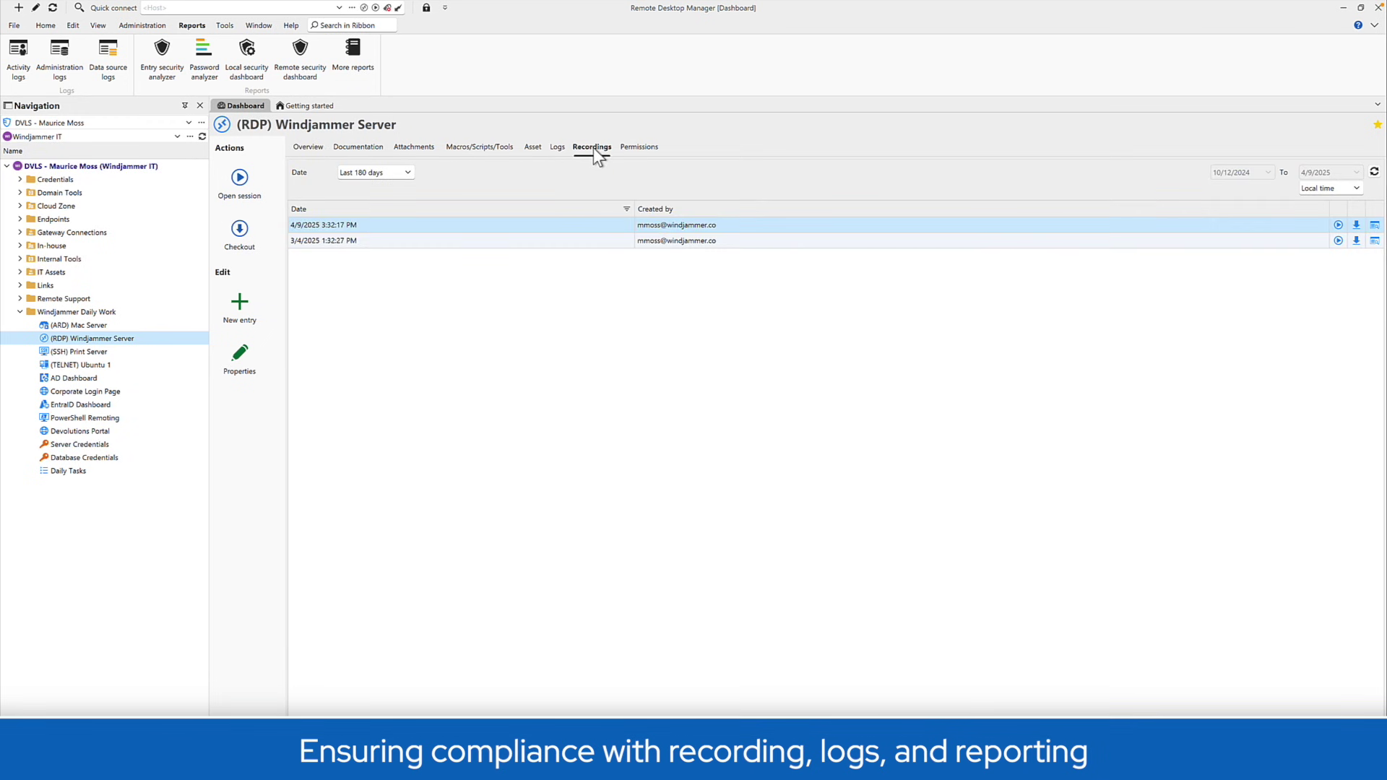
{"action": "left_click", "coordinate": [1338, 225]}
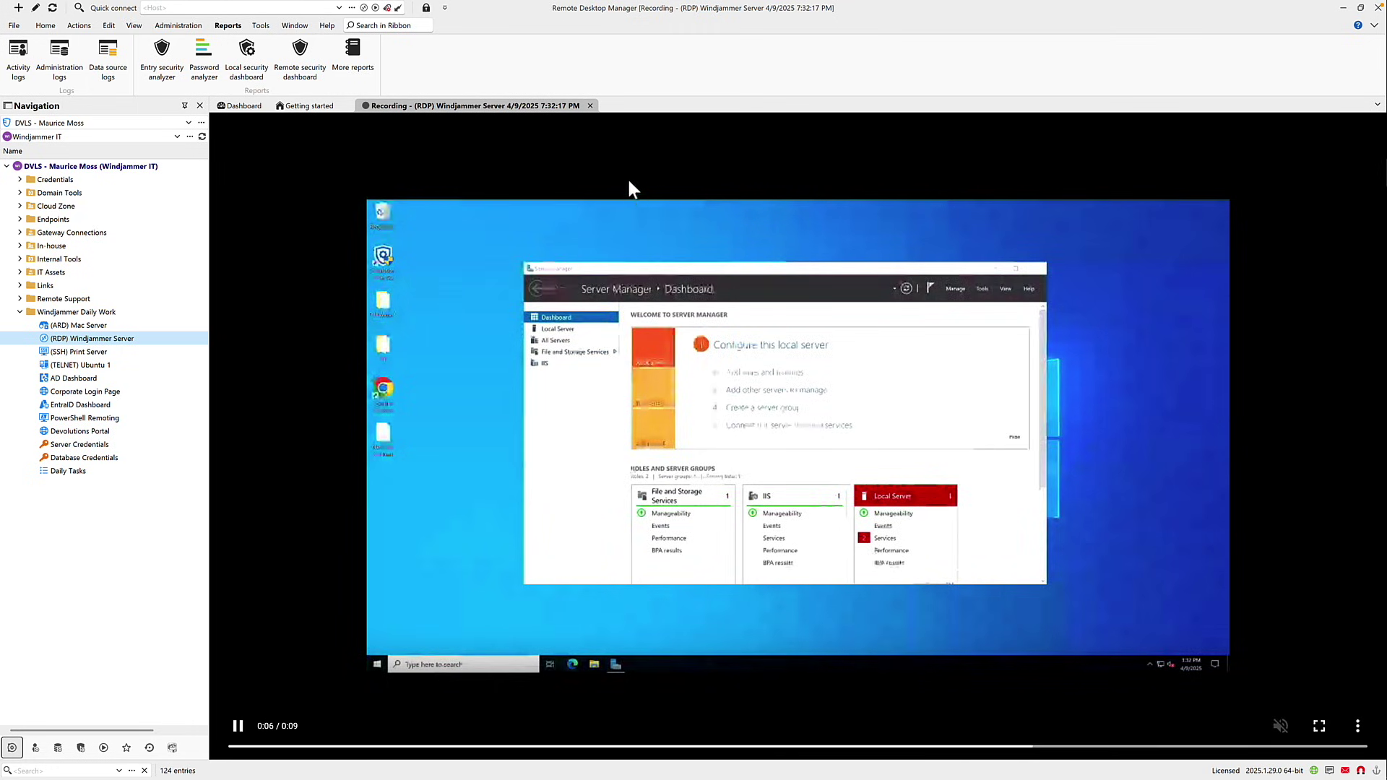
{"action": "left_click", "coordinate": [590, 106]}
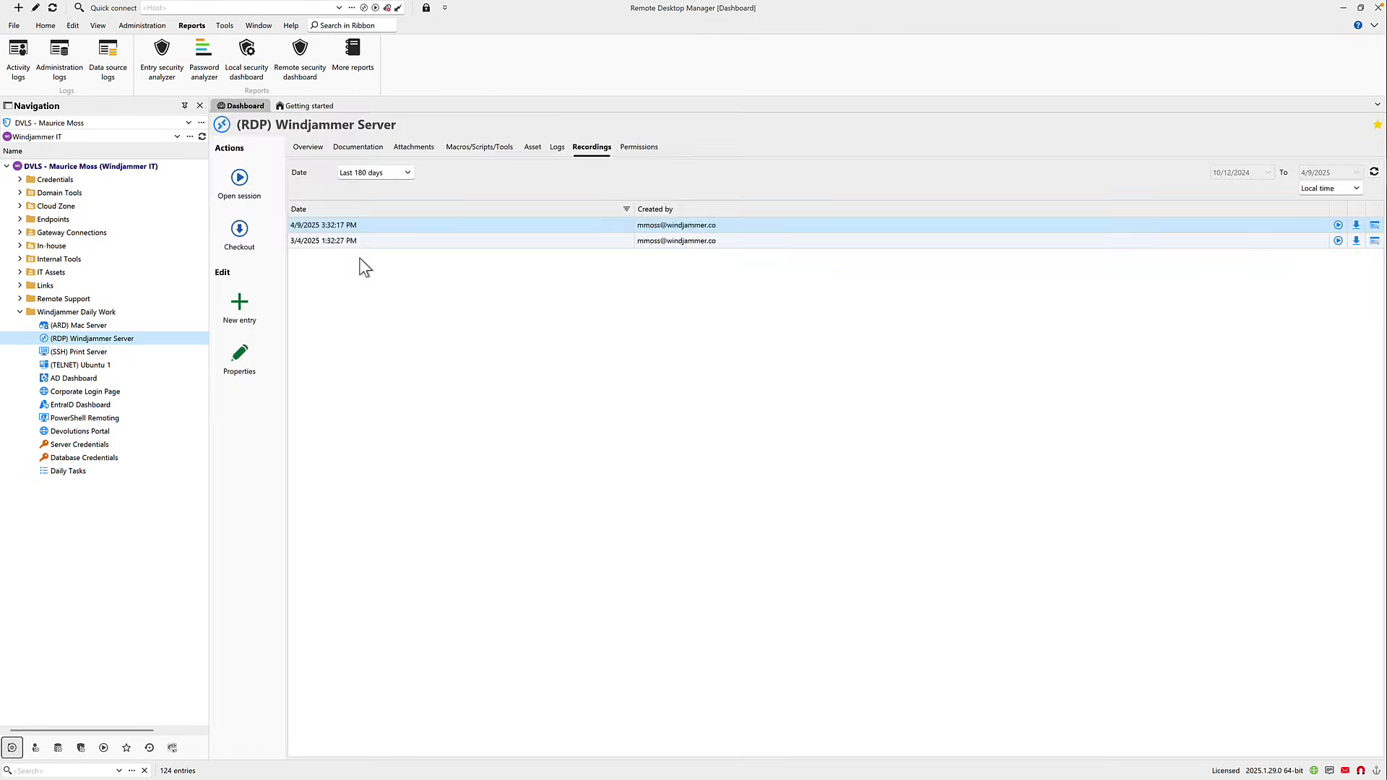
{"action": "left_click", "coordinate": [19, 64]}
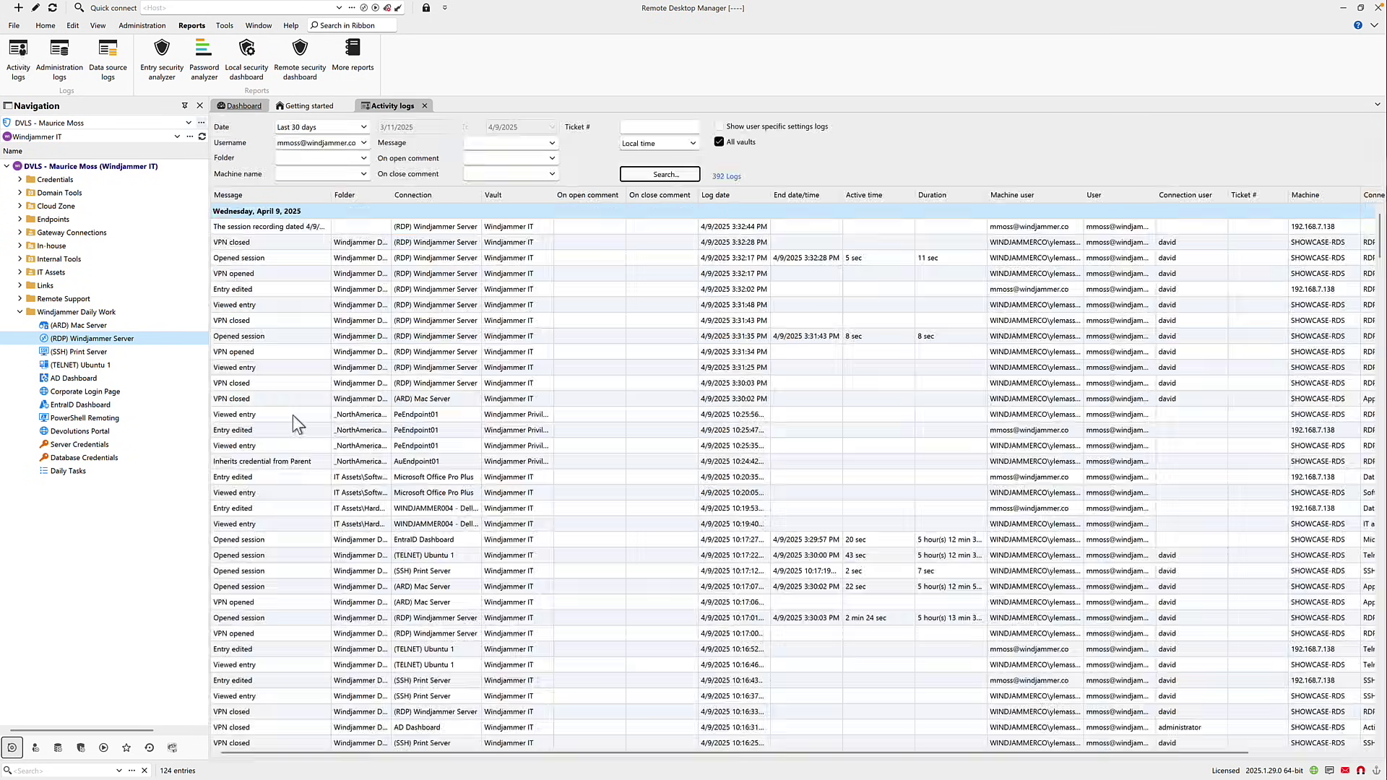
- Review PeEndpoint01's activity log, the administration logs, the entry security analyzer and the remote security dashboard
{"action": "left_click", "coordinate": [292, 415]}
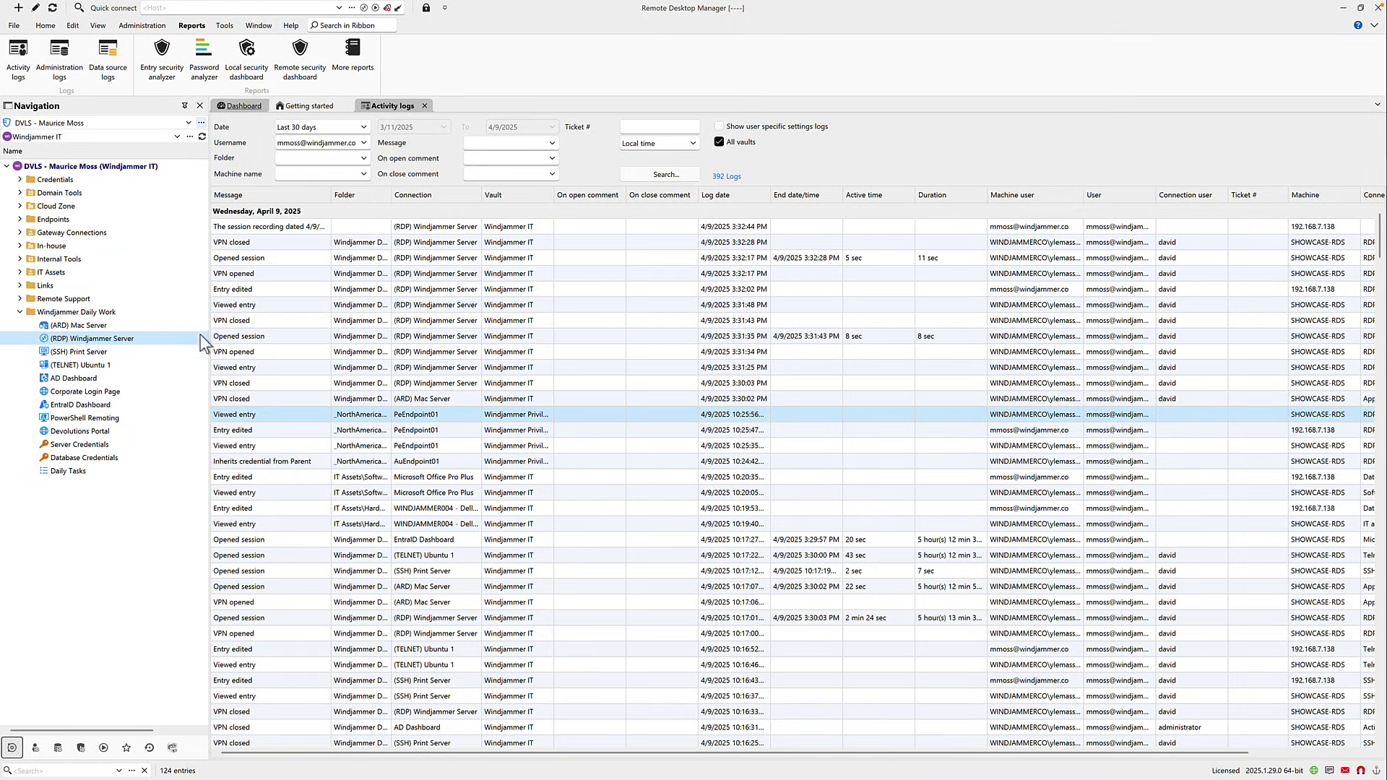
{"action": "left_click", "coordinate": [59, 62]}
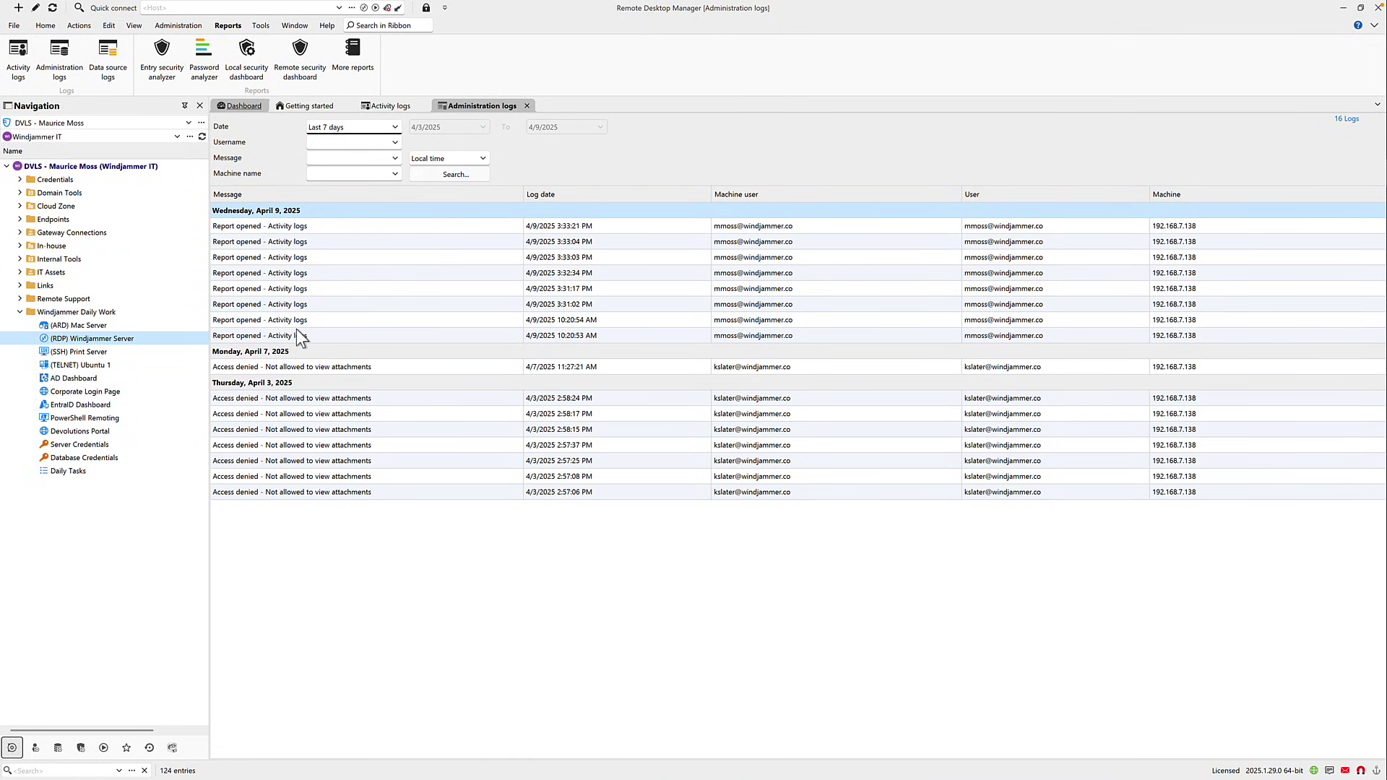
{"action": "left_click", "coordinate": [163, 60]}
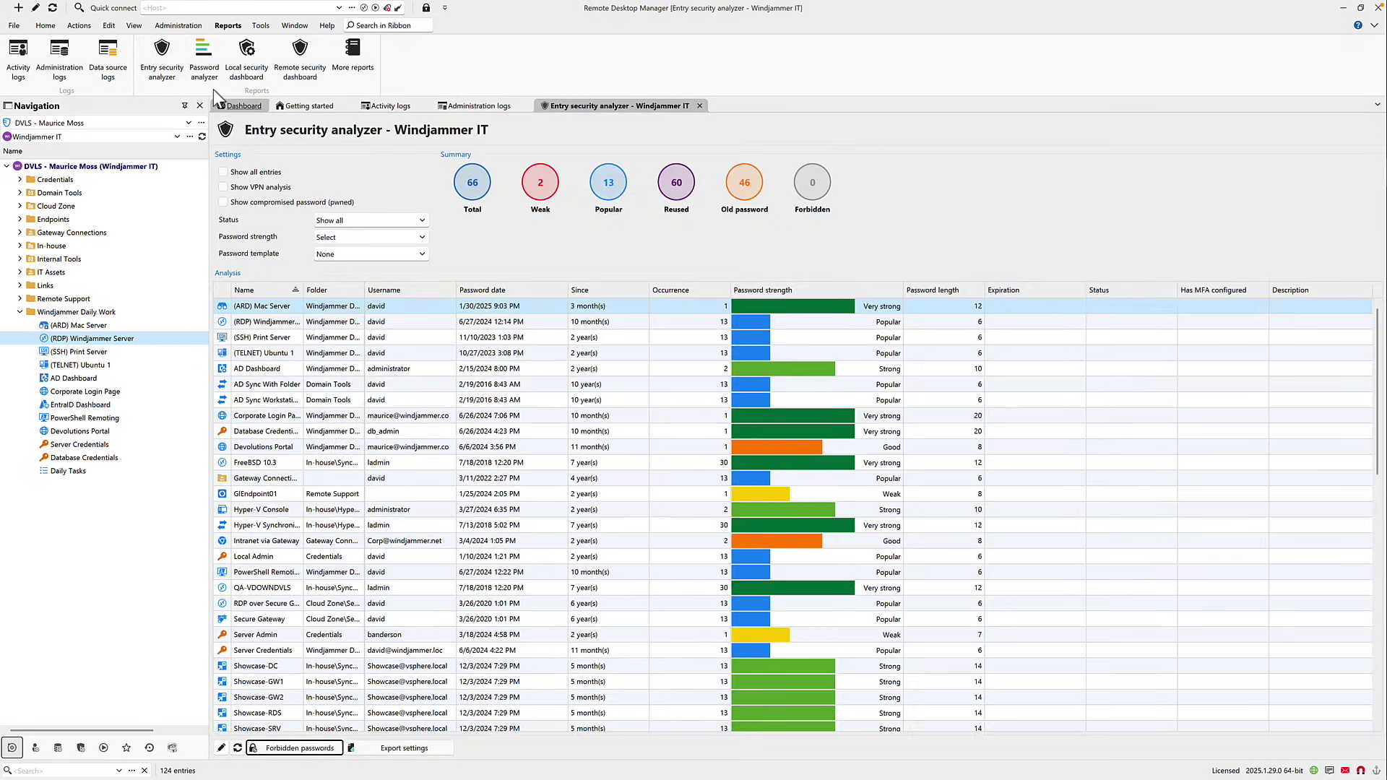
{"action": "left_click", "coordinate": [300, 58]}
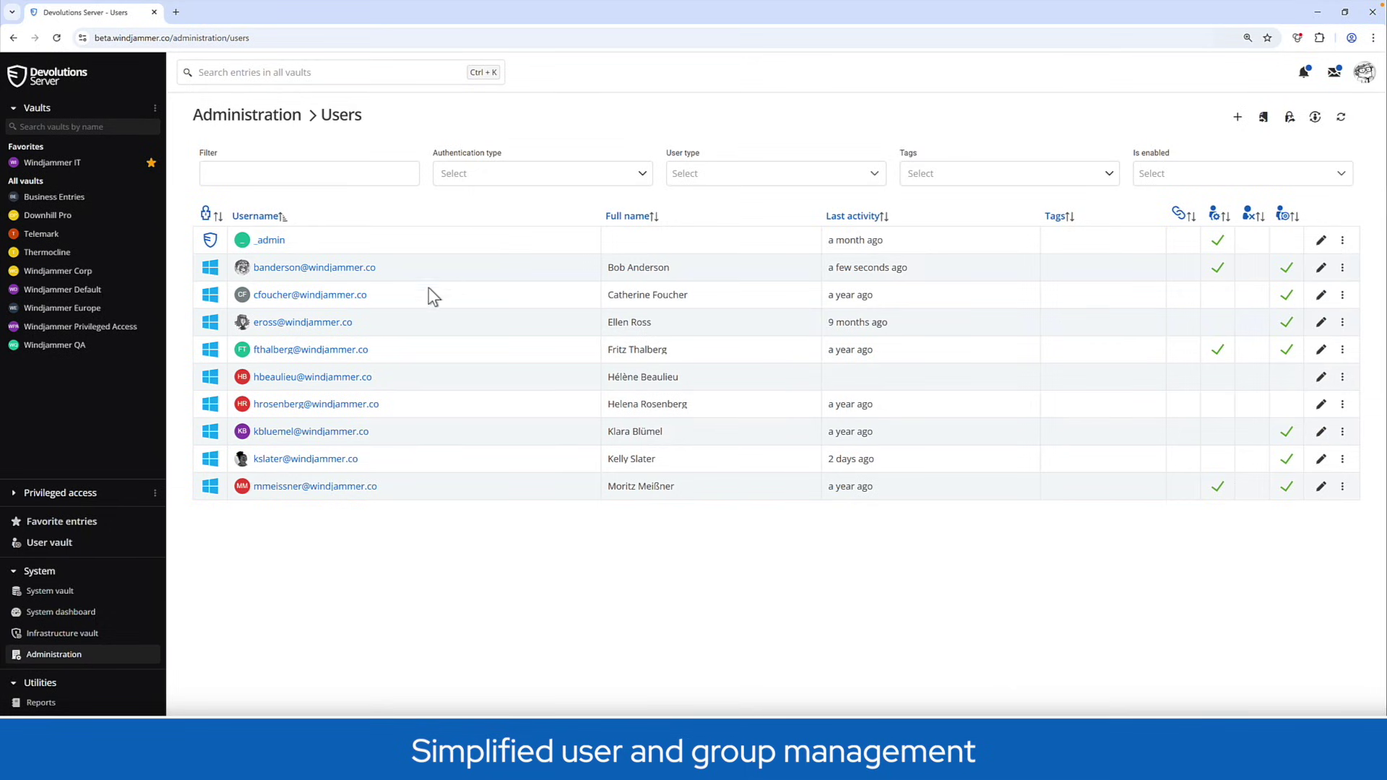
- Edit the user's account and grant access to the Downhill Pro, Telemark and Windjammer Corp vaults
{"action": "left_click", "coordinate": [326, 323]}
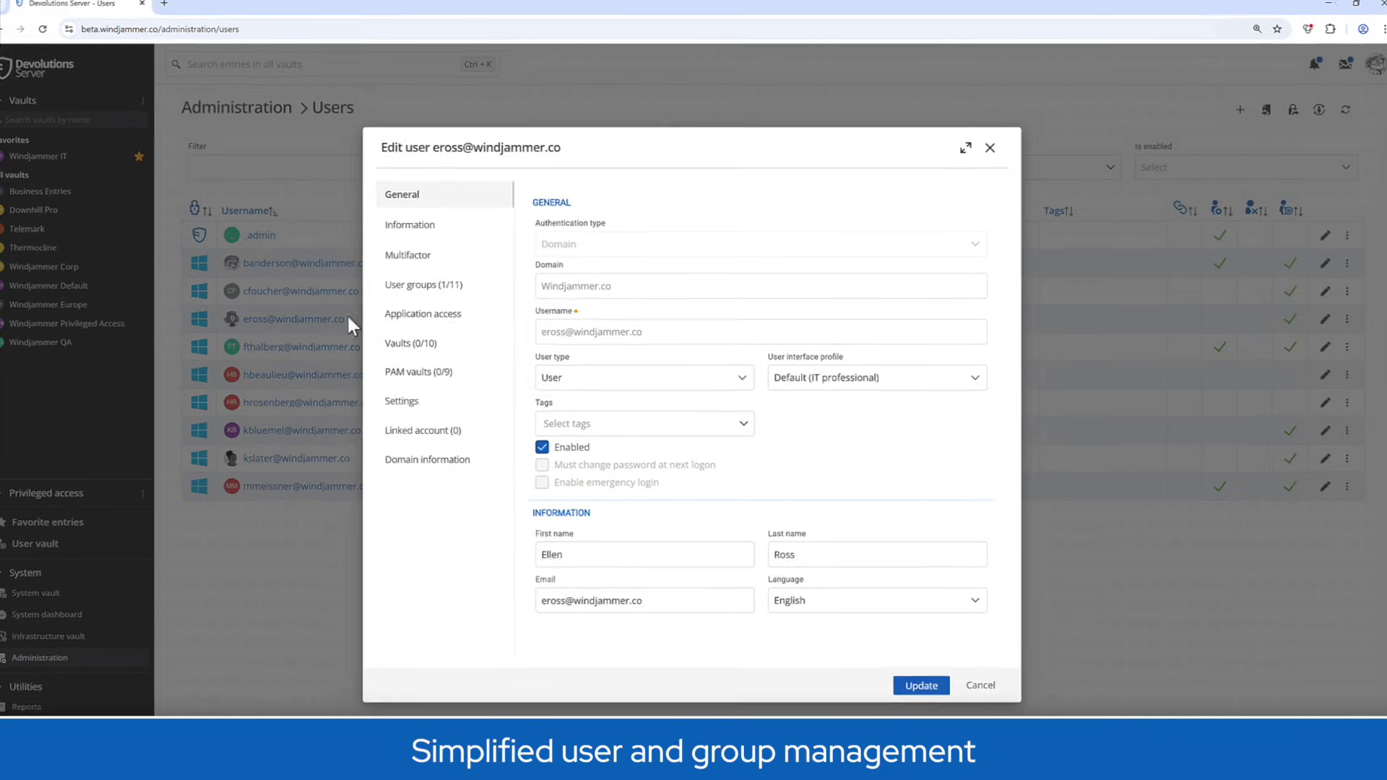
{"action": "left_click", "coordinate": [337, 253]}
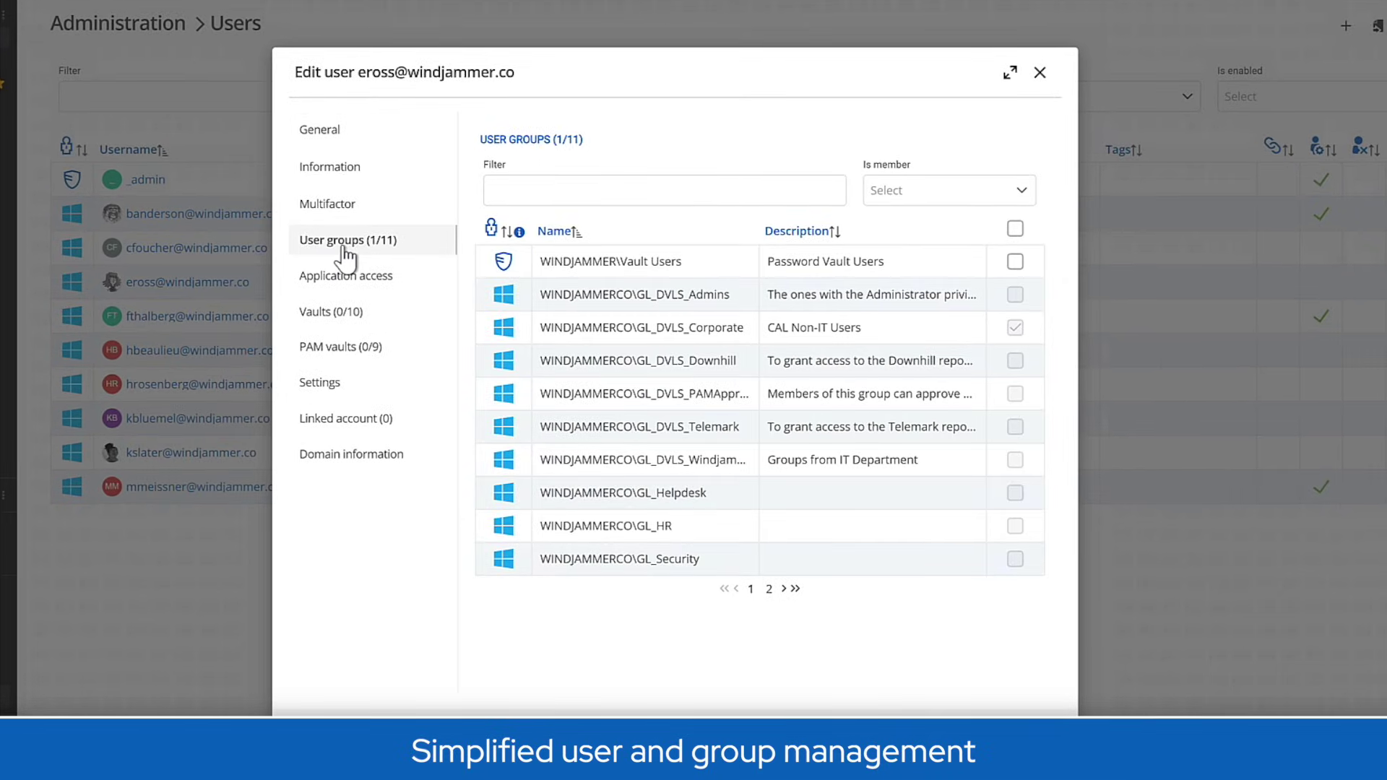
{"action": "left_click", "coordinate": [337, 312]}
{"action": "left_click", "coordinate": [1027, 290]}
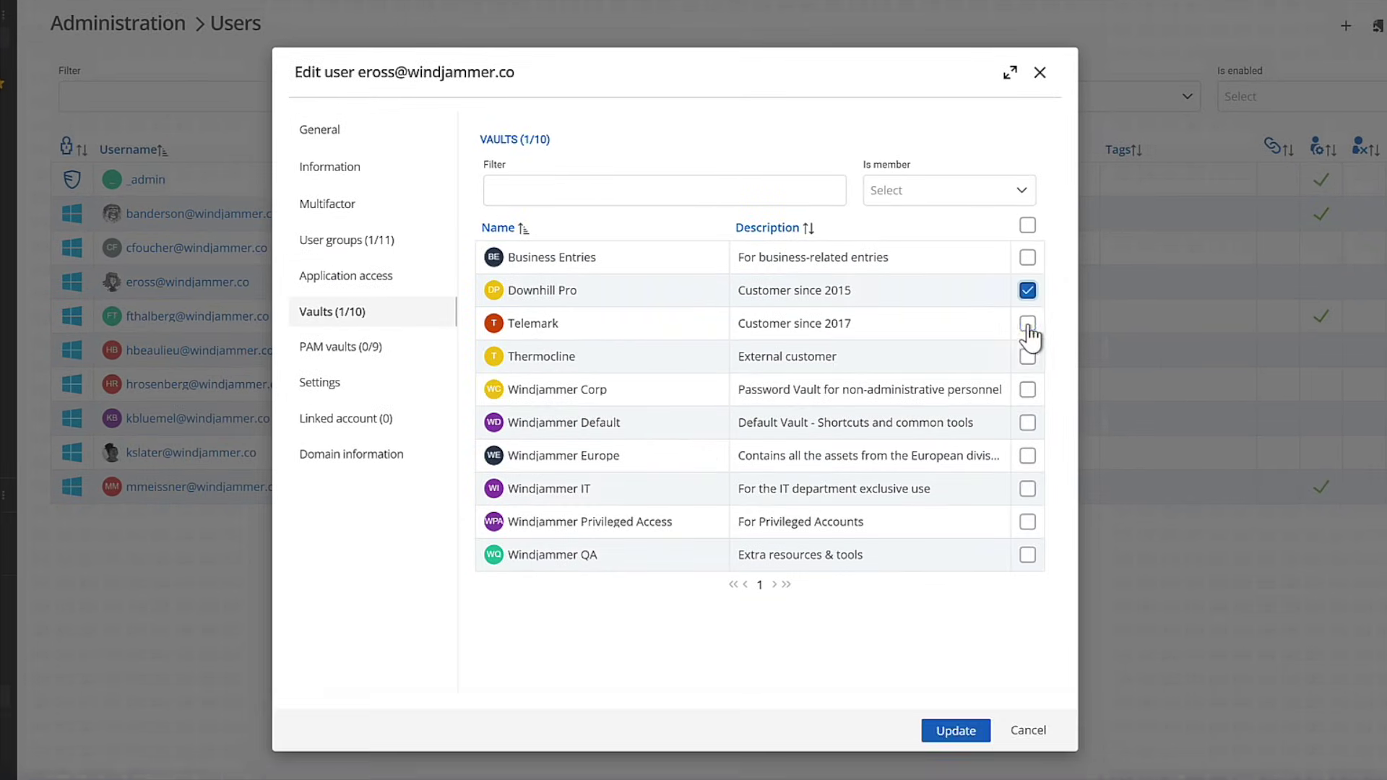
{"action": "left_click", "coordinate": [1027, 324]}
{"action": "left_click", "coordinate": [1028, 392]}
- Add the Austin and Laval PAM vaults to the user and save the changes
{"action": "left_click", "coordinate": [359, 352]}
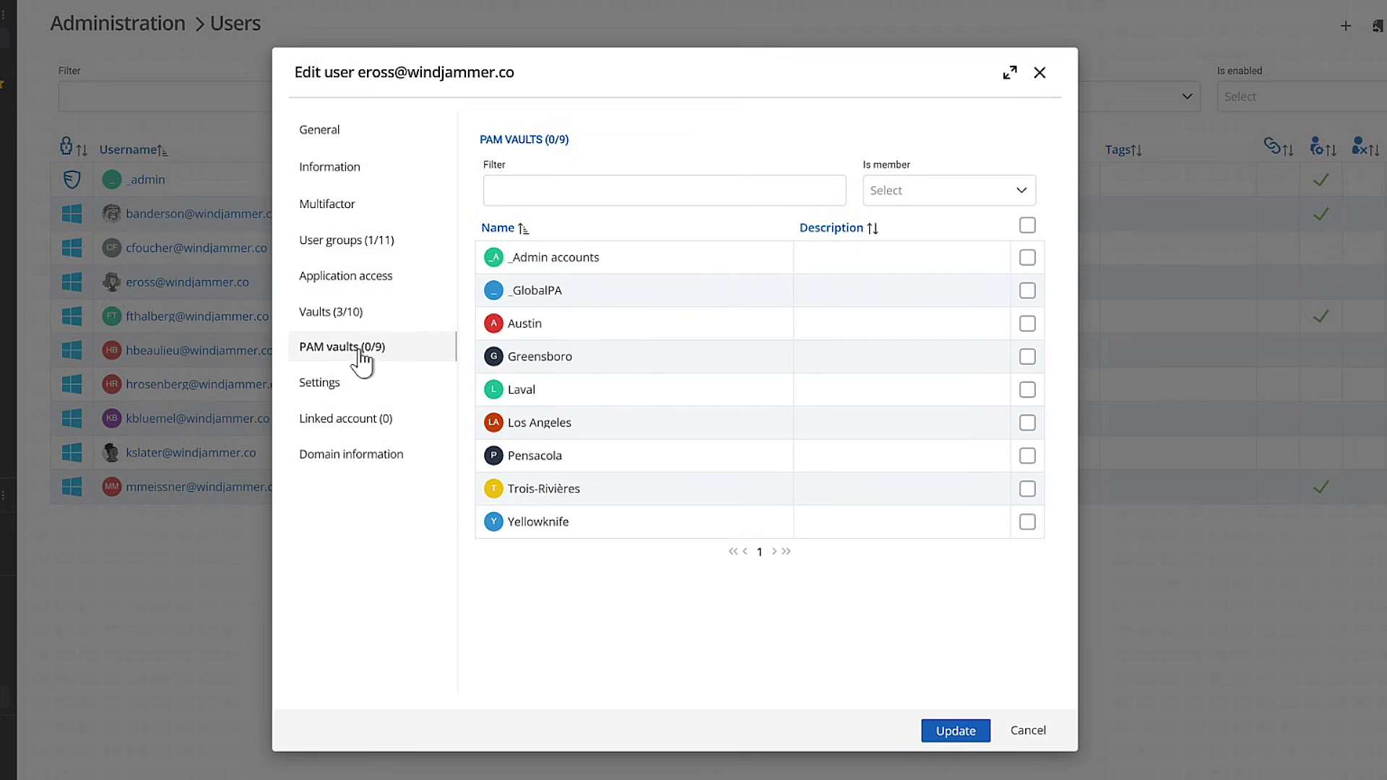
{"action": "left_click", "coordinate": [1027, 324]}
{"action": "left_click", "coordinate": [1027, 390]}
{"action": "left_click", "coordinate": [955, 731]}
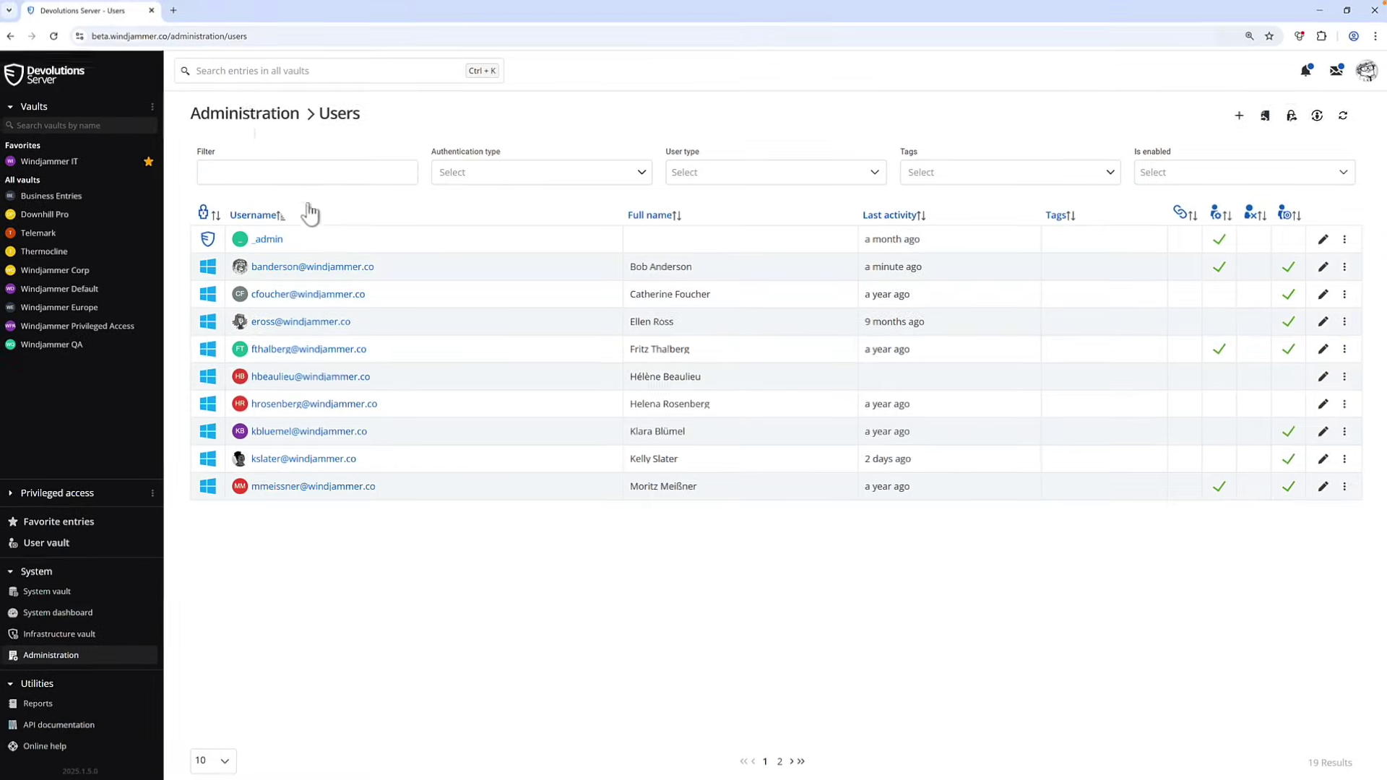
- Review the ad.windjammer.co domain under Server settings > Authentication > Domains, closing it unchanged
{"action": "left_click", "coordinate": [245, 114]}
{"action": "left_click", "coordinate": [309, 338]}
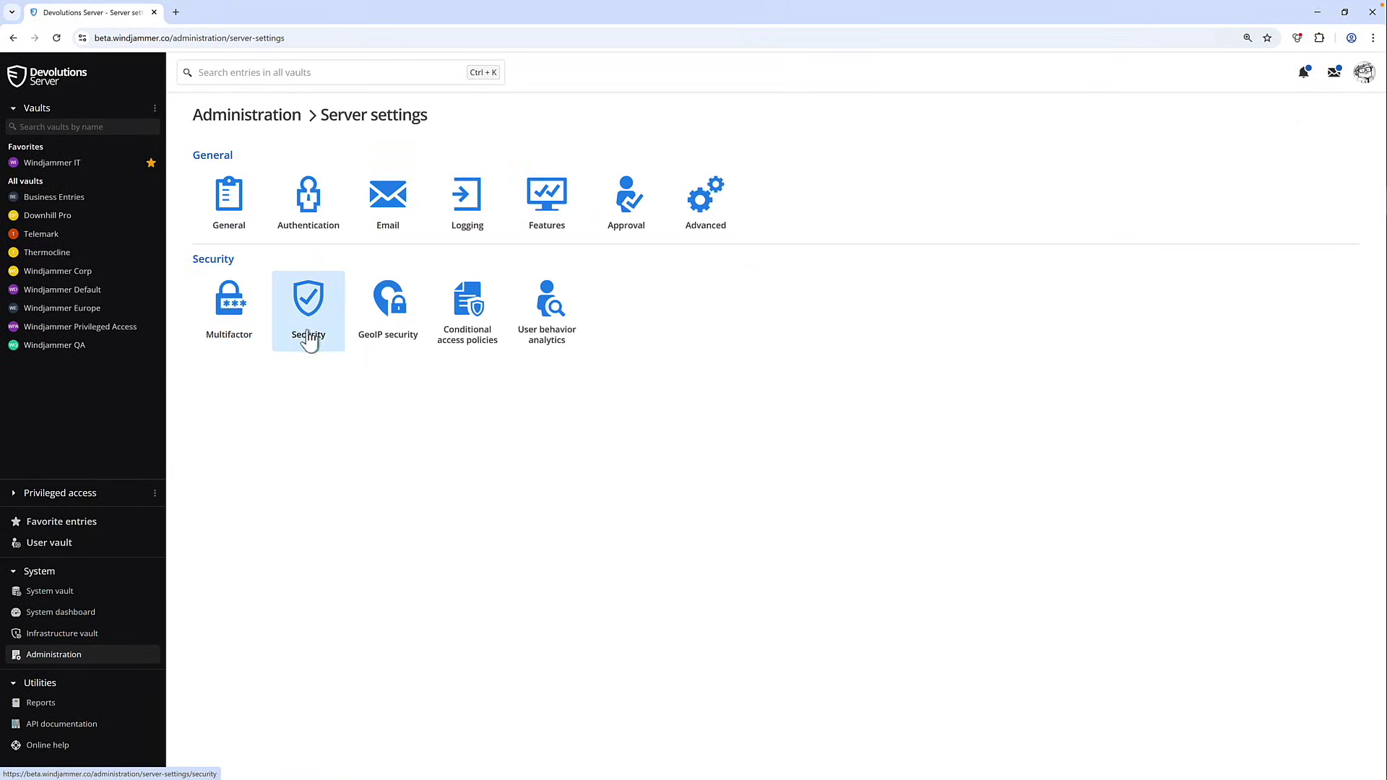
{"action": "left_click", "coordinate": [306, 196]}
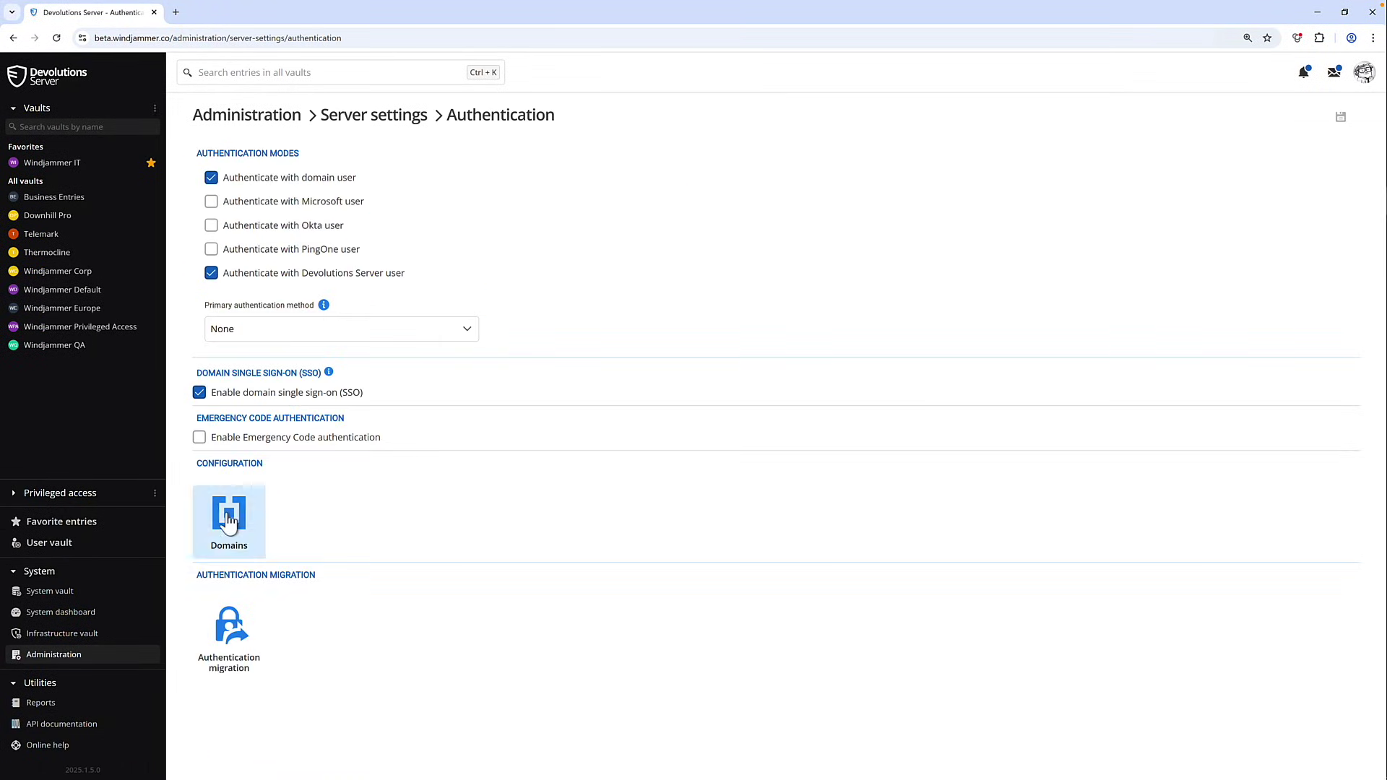
{"action": "left_click", "coordinate": [228, 520]}
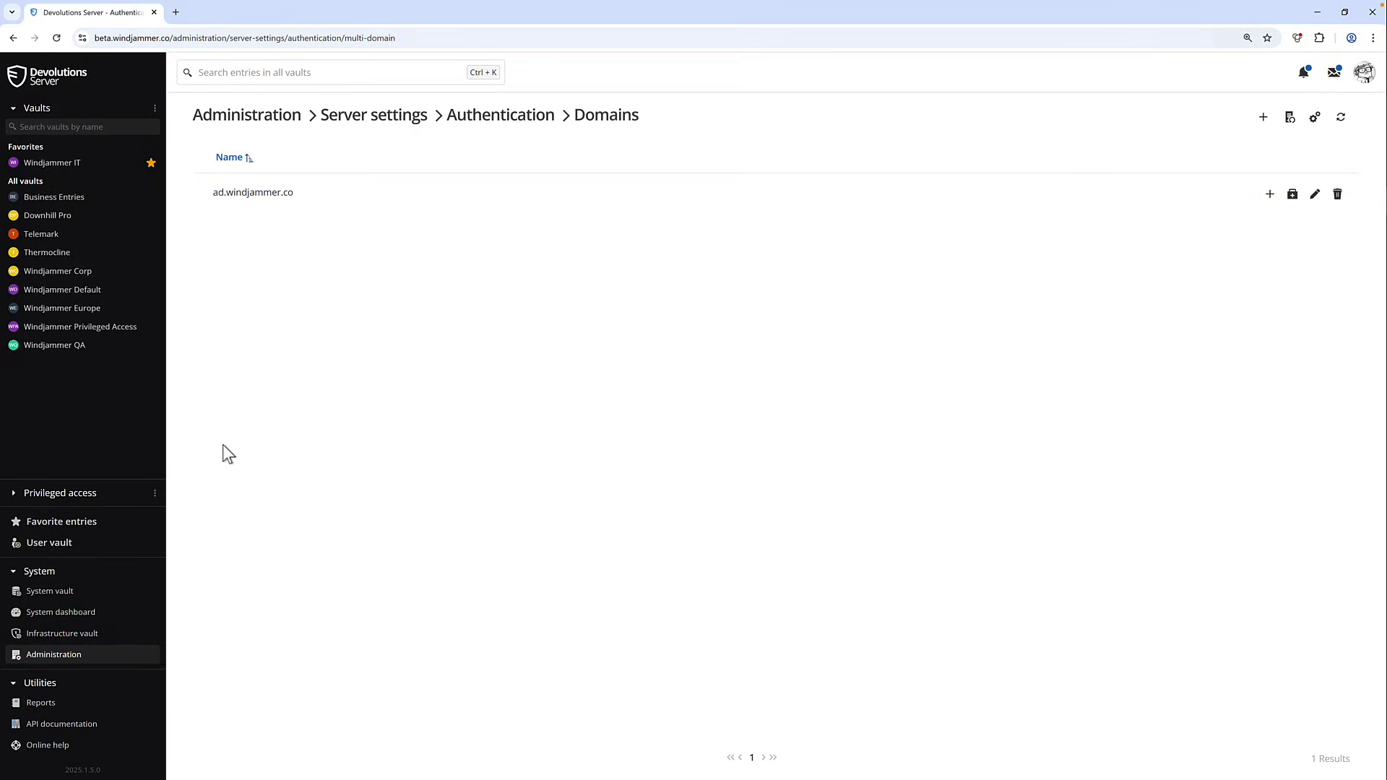
{"action": "left_click", "coordinate": [1315, 194]}
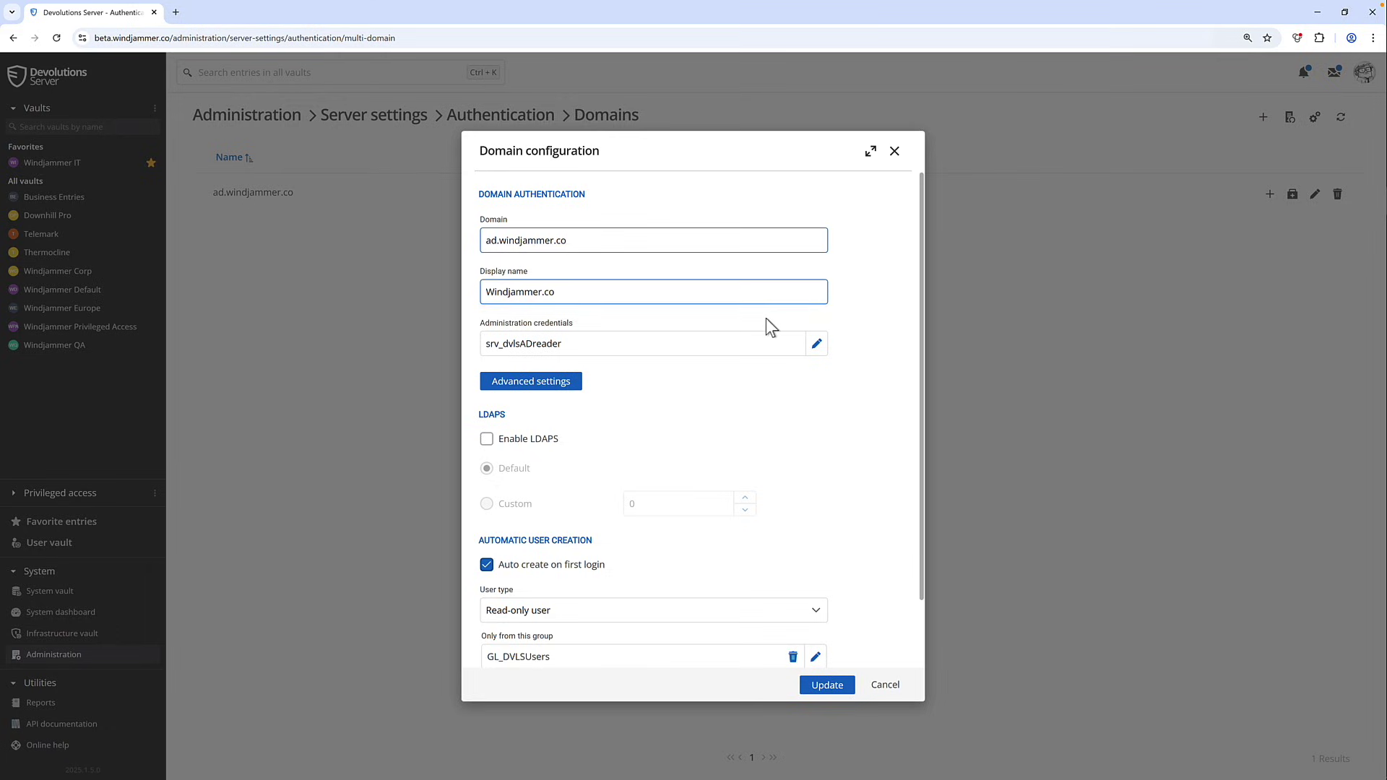
{"action": "scroll", "coordinate": [769, 325], "scroll_direction": "down", "scroll_amount": 2}
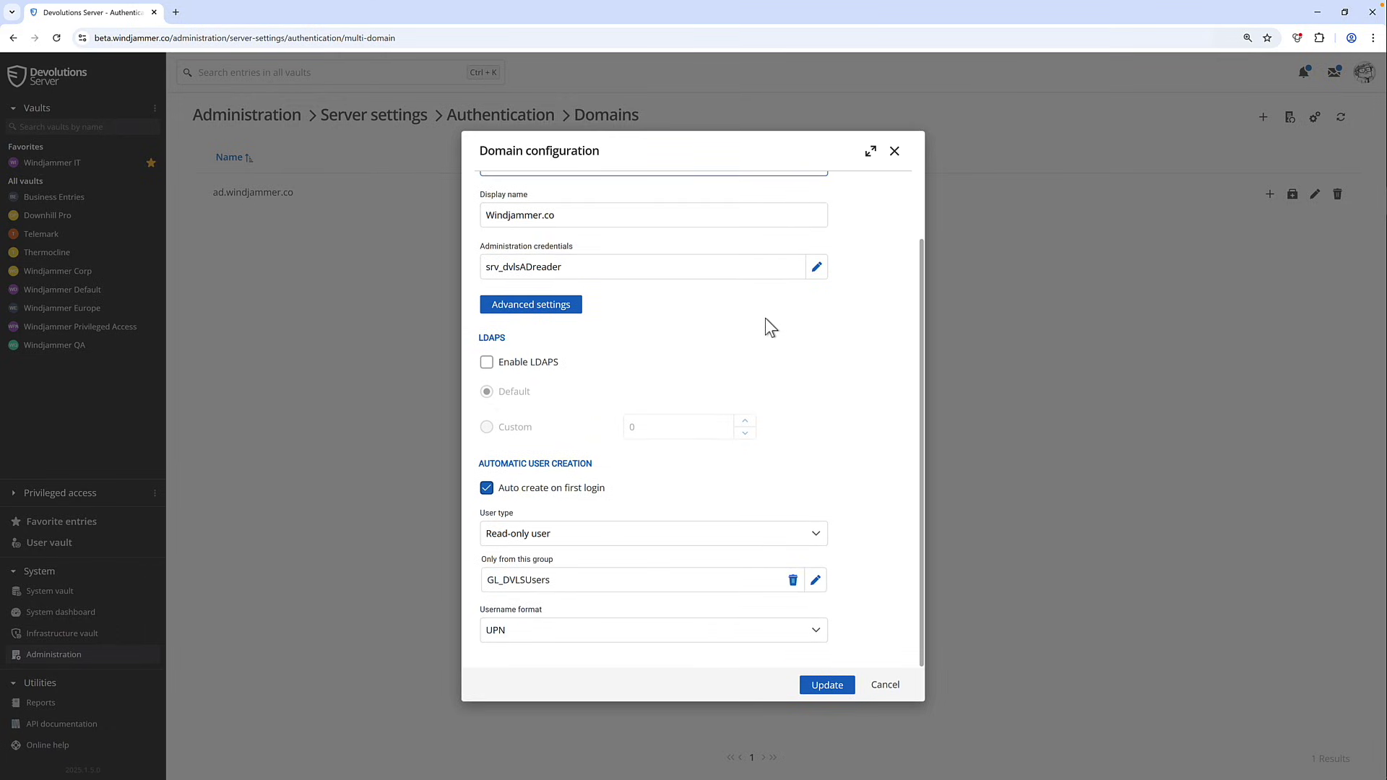
{"action": "scroll", "coordinate": [769, 327], "scroll_direction": "up", "scroll_amount": 2}
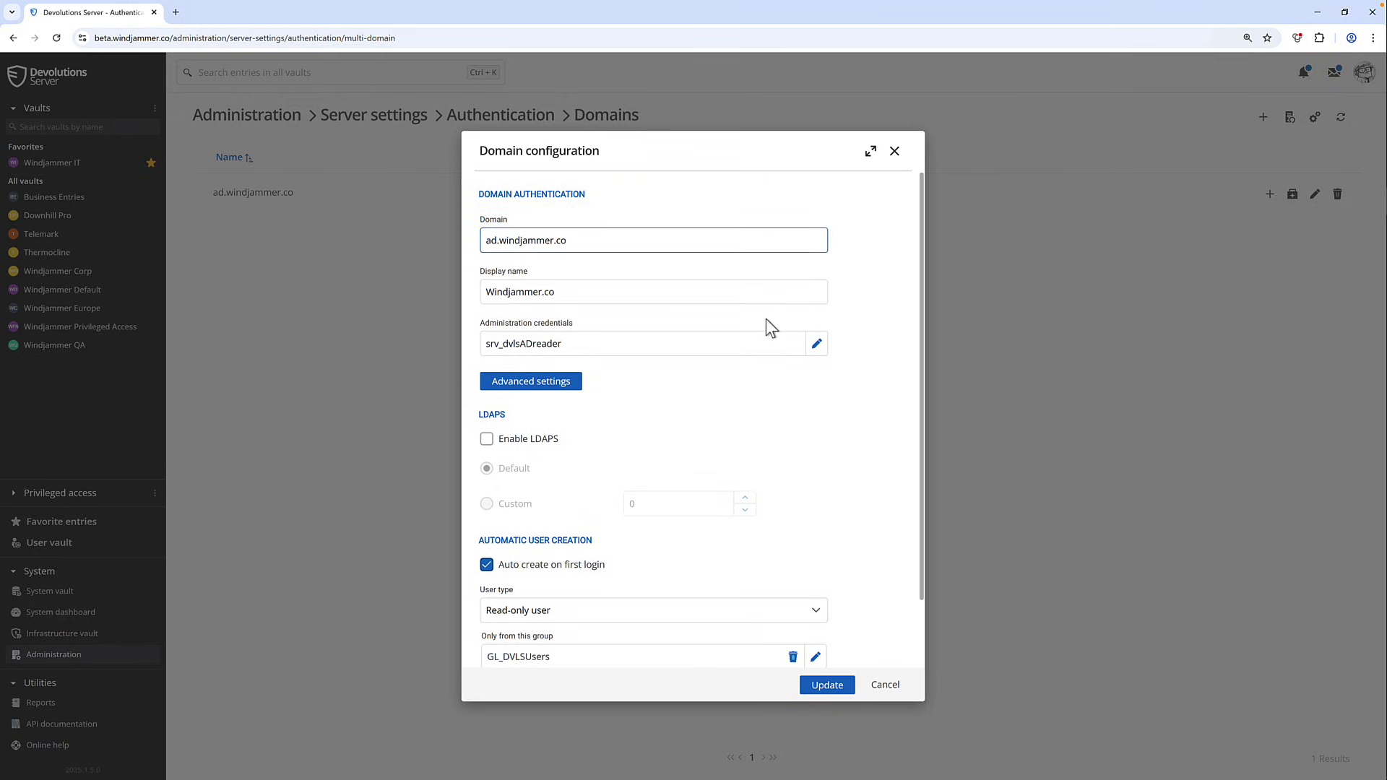
{"action": "left_click", "coordinate": [895, 153]}
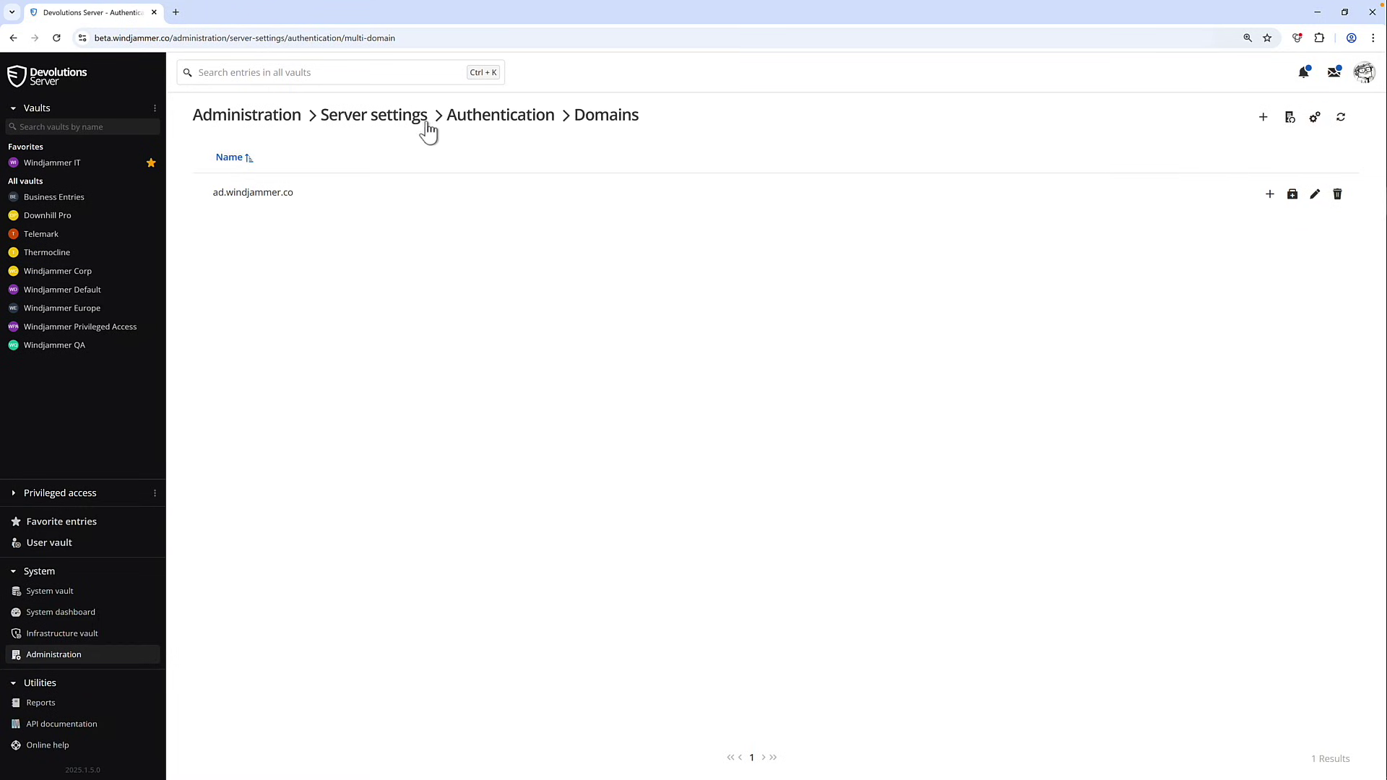
- Return to the Devolutions Server authentication settings page
{"action": "left_click", "coordinate": [470, 118]}
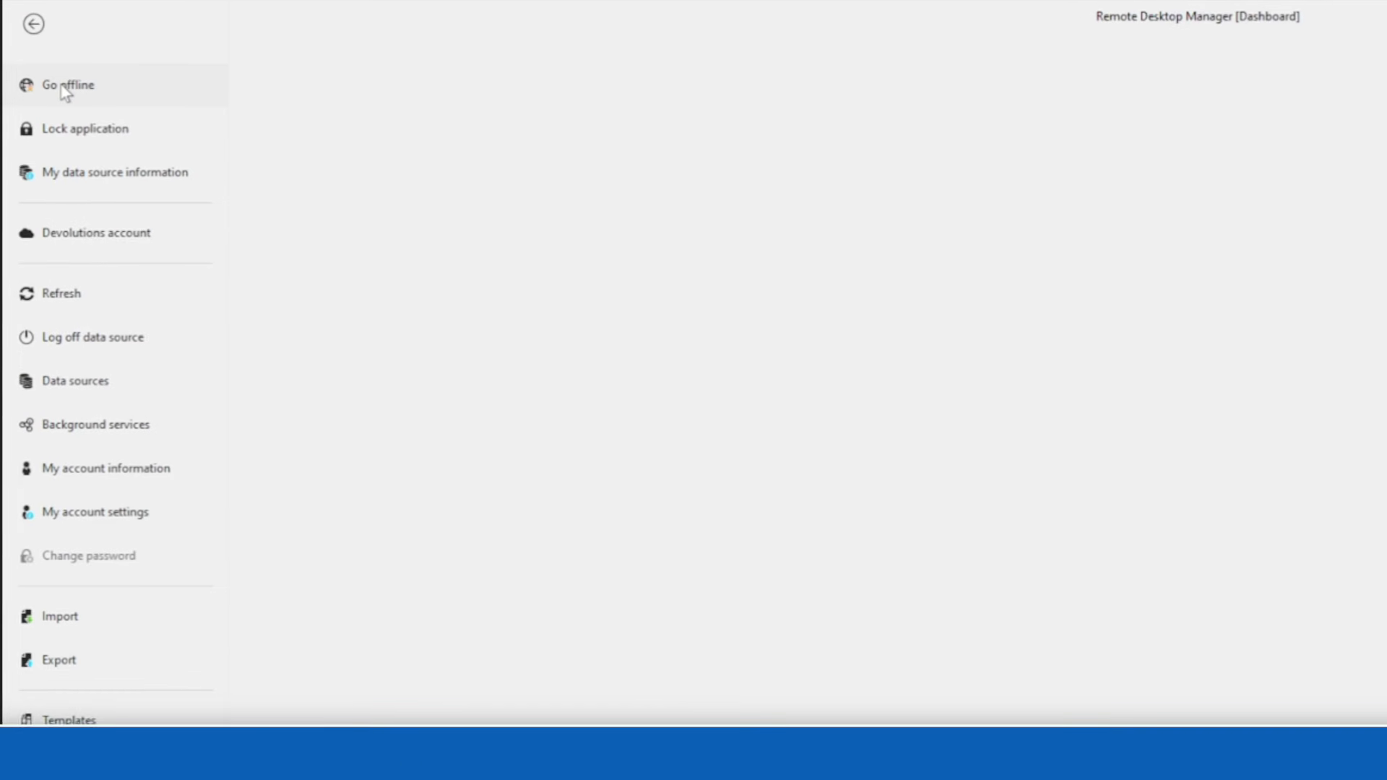
- Take the data source offline and copy the Local Admin credential's password to the clipboard
{"action": "left_click", "coordinate": [38, 58]}
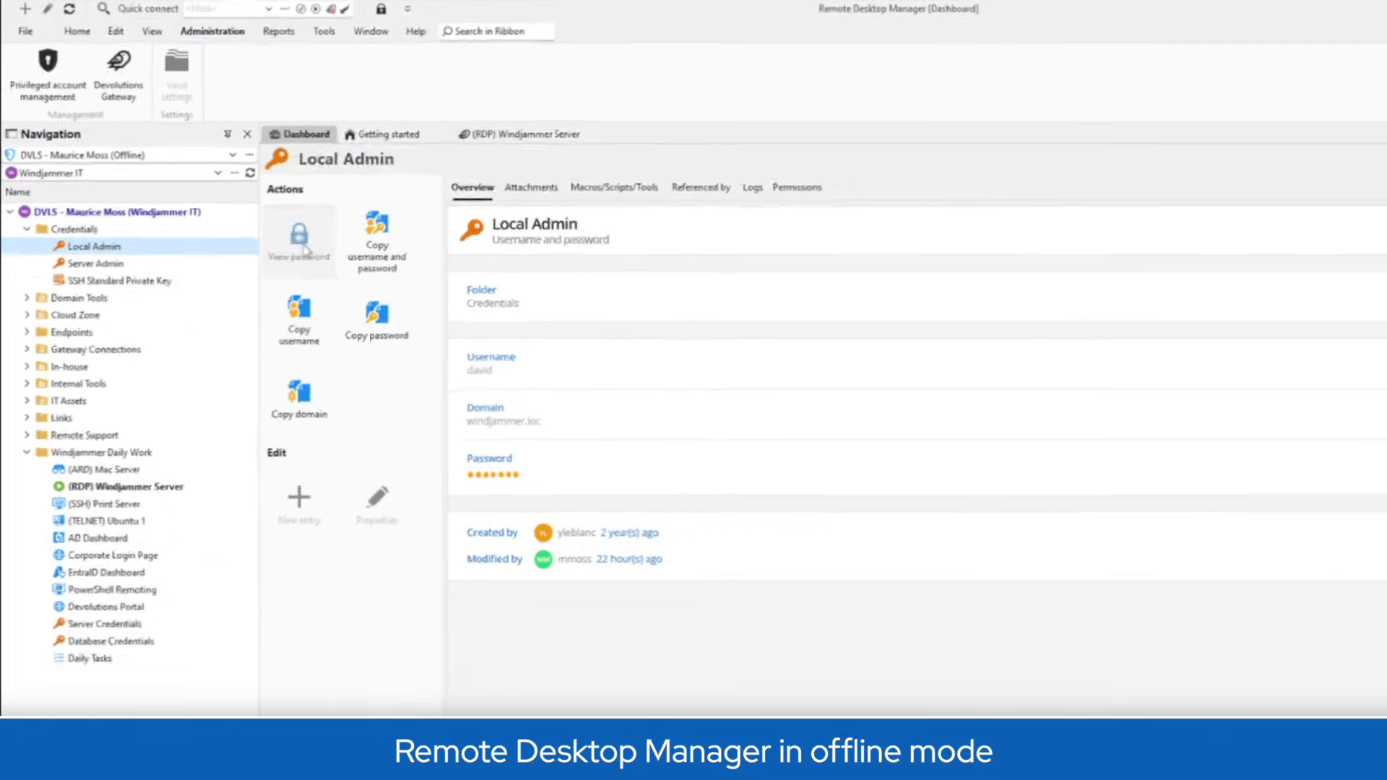
{"action": "left_click", "coordinate": [387, 303]}
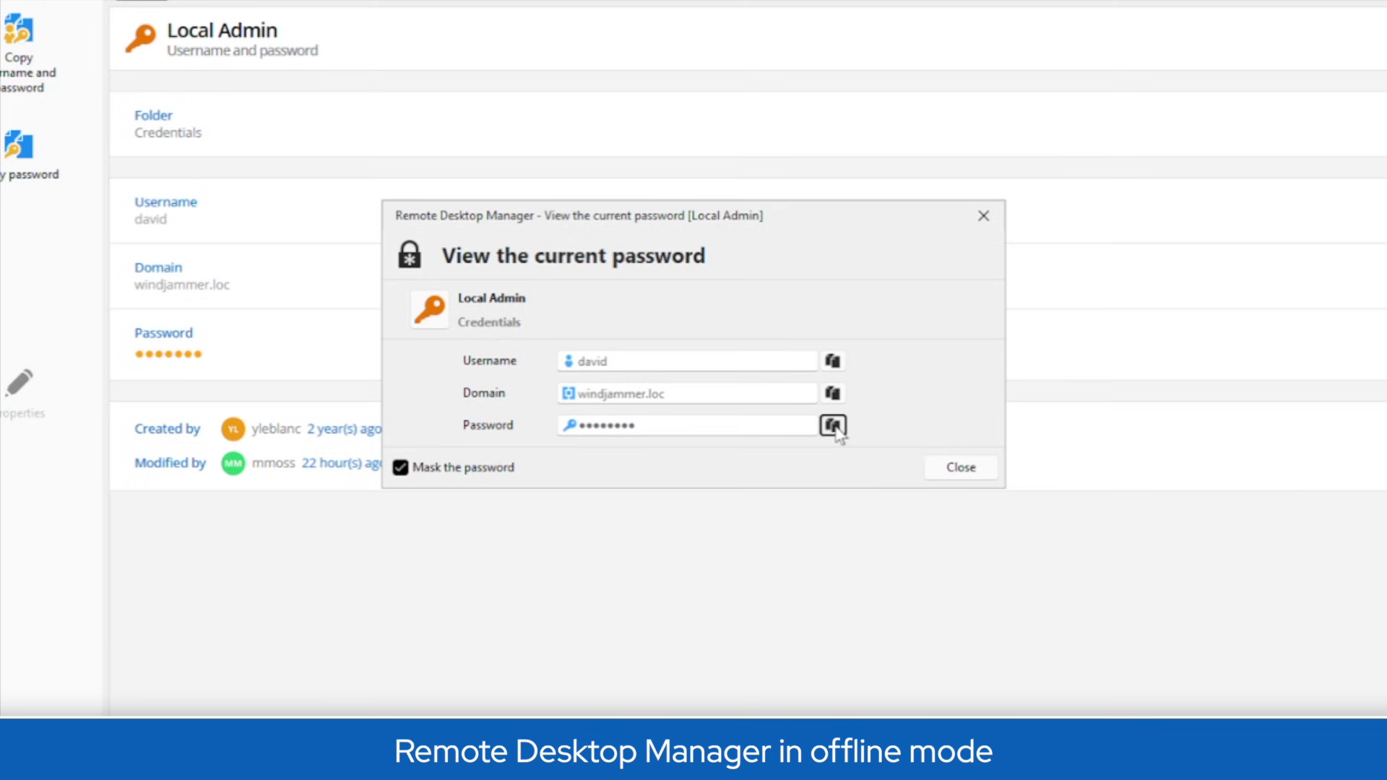
{"action": "left_click", "coordinate": [832, 426]}
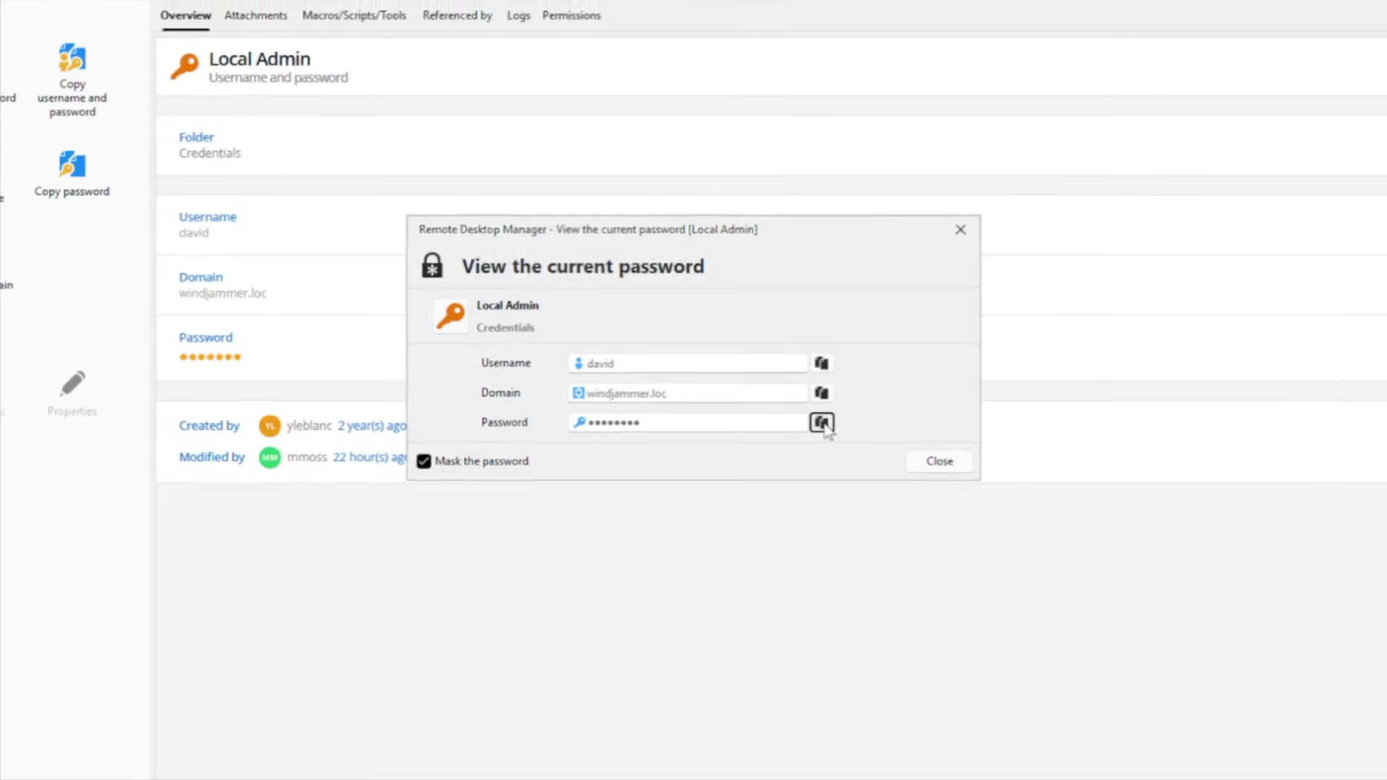